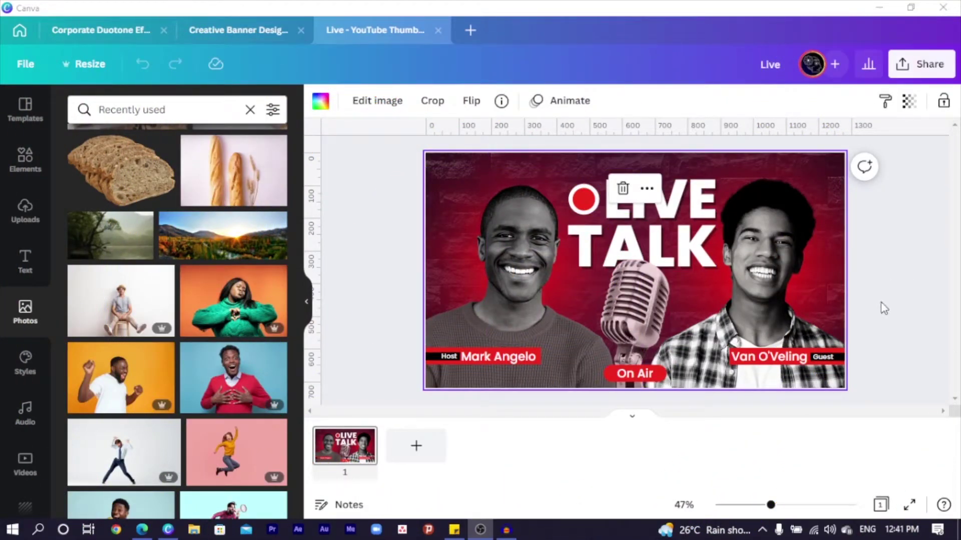
Add a new blank page 2 after the Live Talk thumbnail design.
left_click(417, 447)
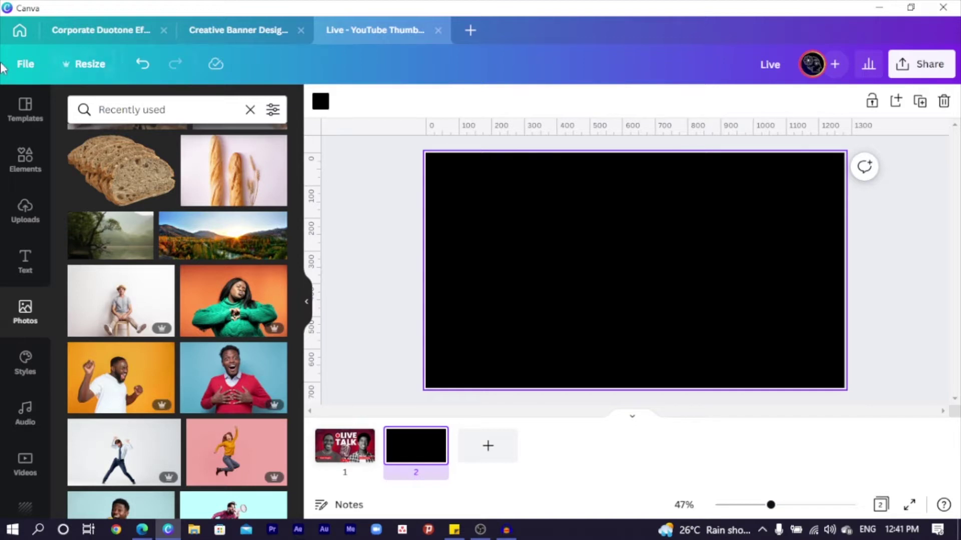
Search the Photos library for 'brick wall' textures.
left_click(27, 70)
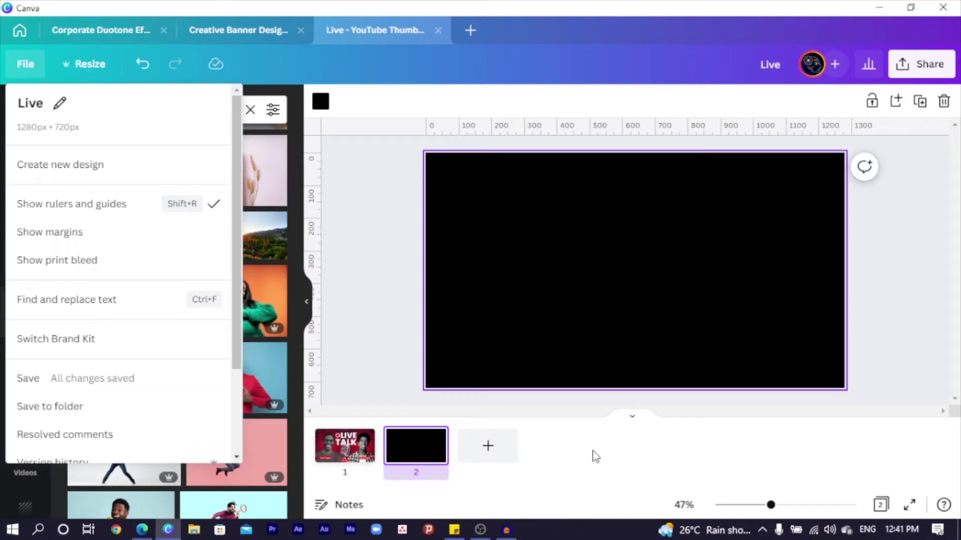
left_click(366, 345)
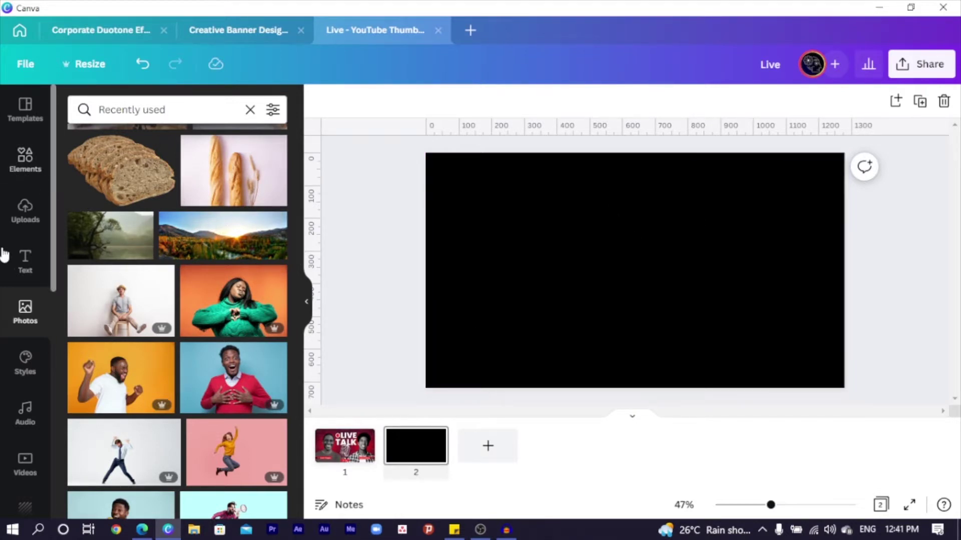
left_click(33, 314)
left_click(184, 116)
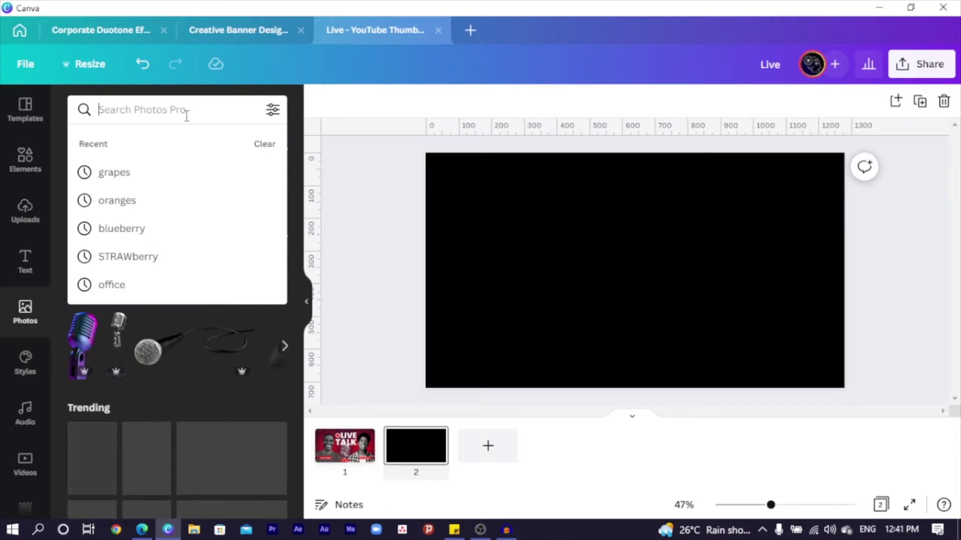
type("bri")
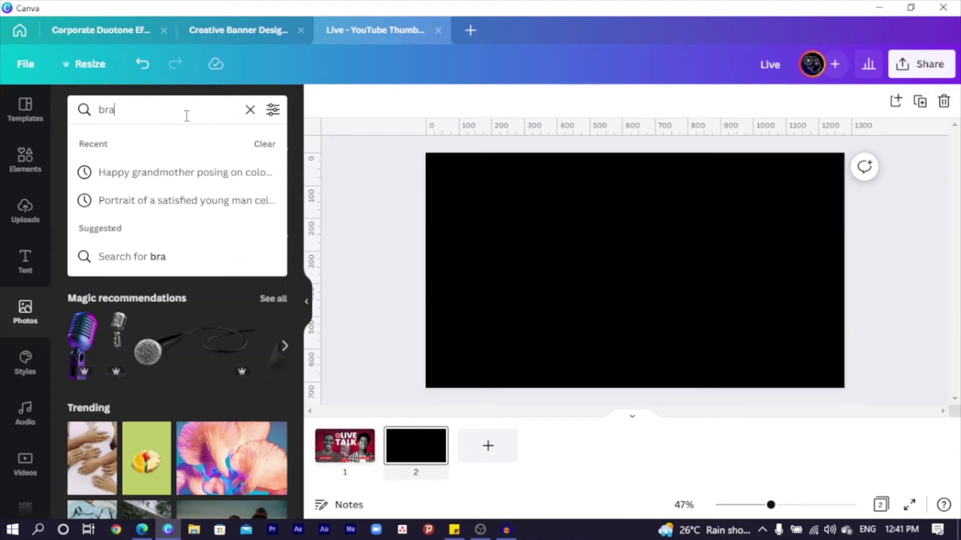
type("ck wall")
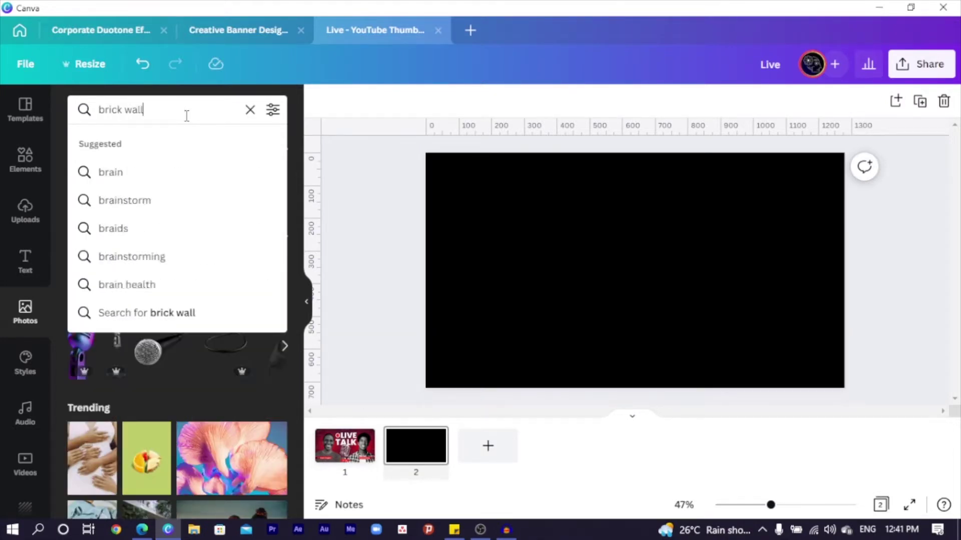
key("Return")
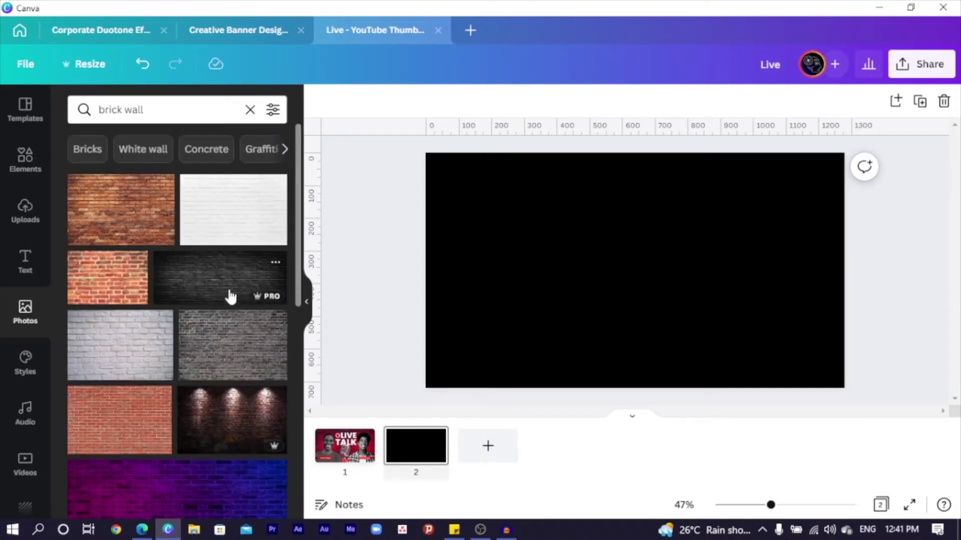
Make the dark brick wall photo page 2's background at transparency 59.
left_click(203, 290)
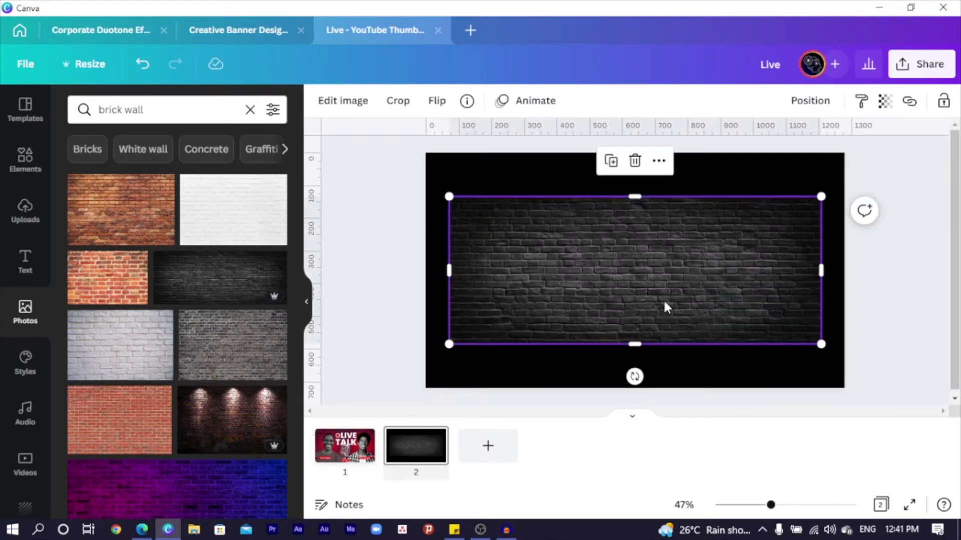
right_click(649, 272)
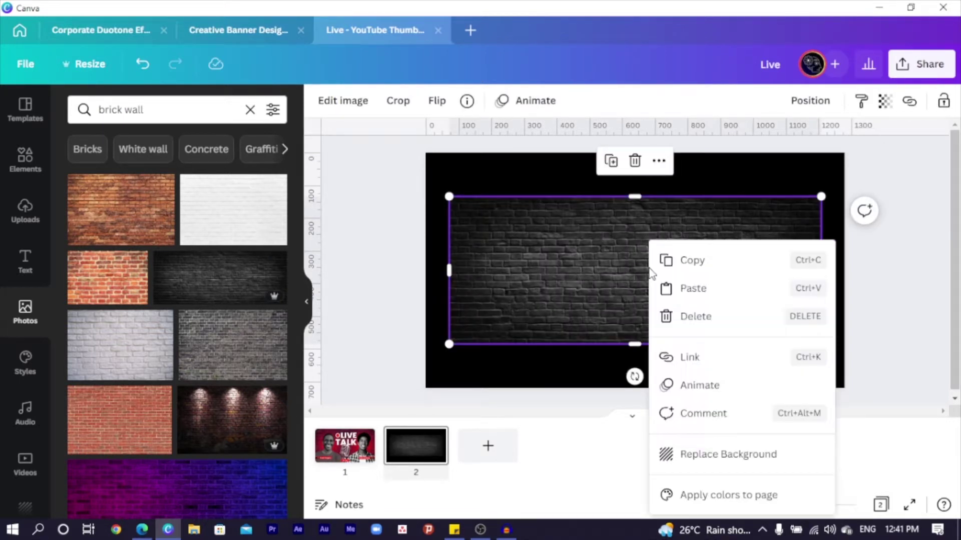
left_click(729, 467)
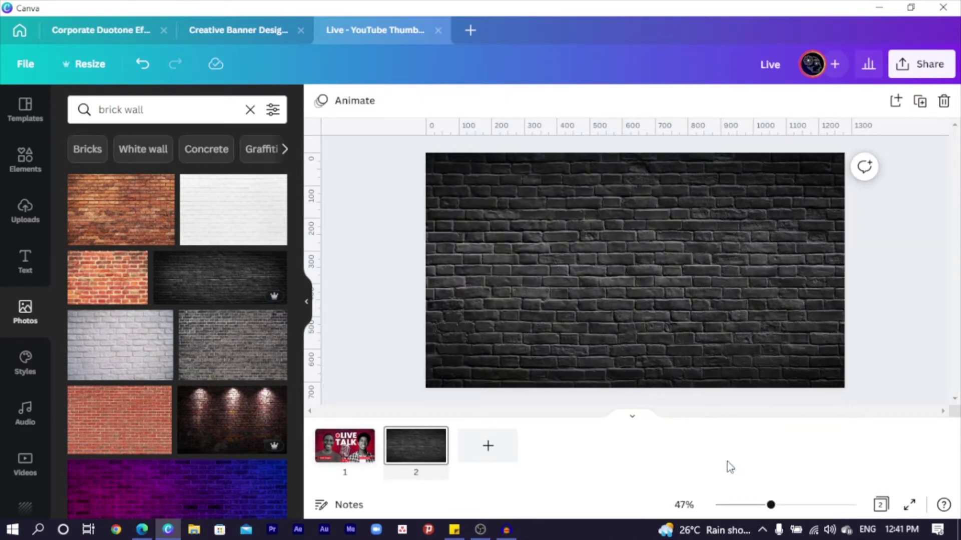
left_click(634, 272)
left_click(910, 102)
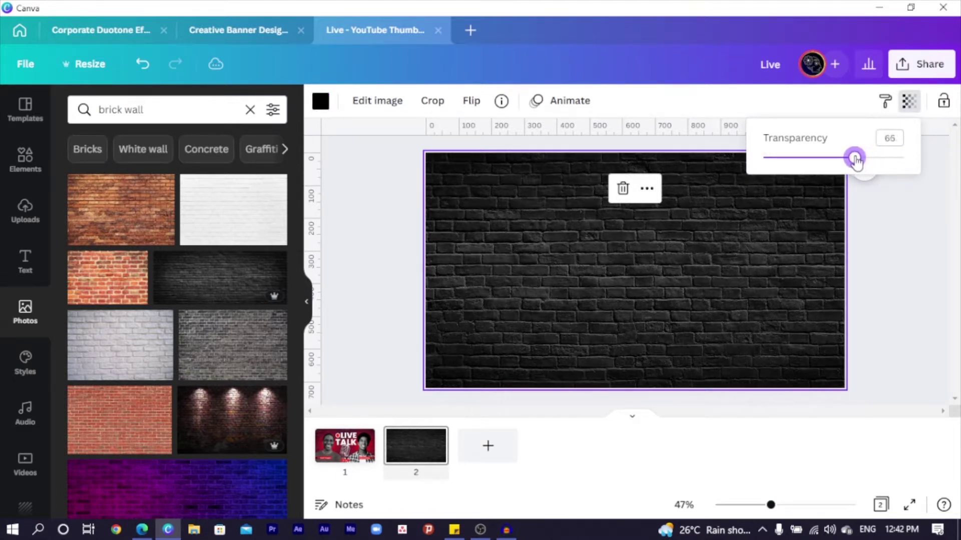
left_click(369, 206)
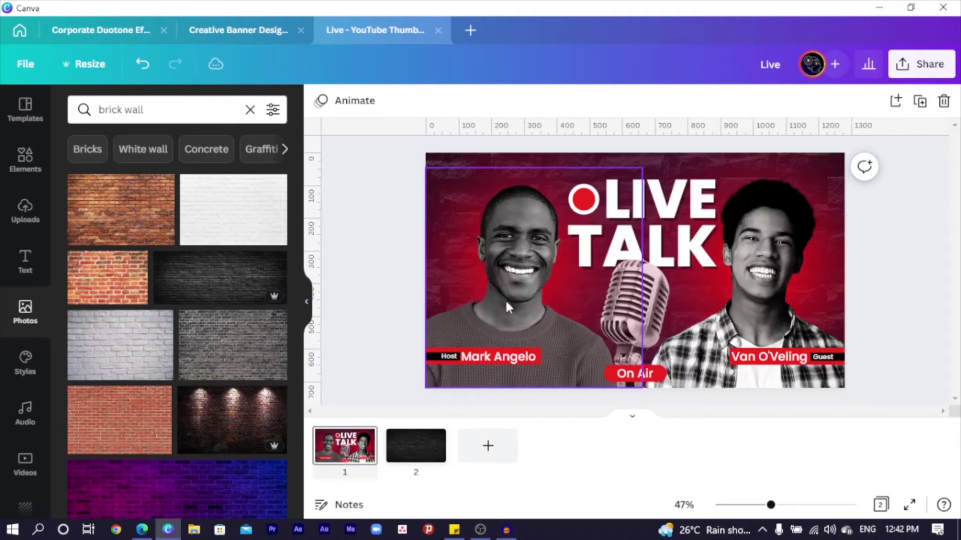
Clear the search and add the red-shirt portrait from Recently used to page 2.
left_click(367, 237)
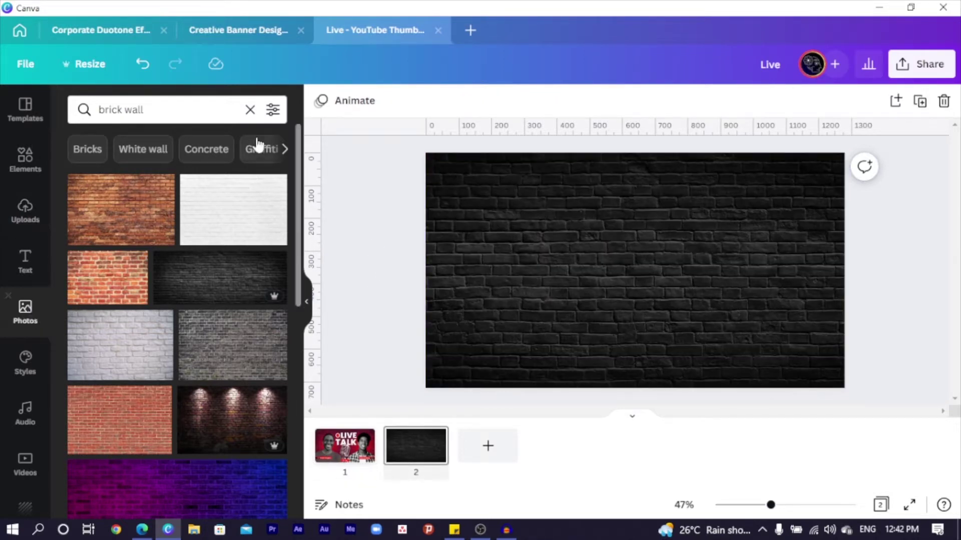
left_click(250, 111)
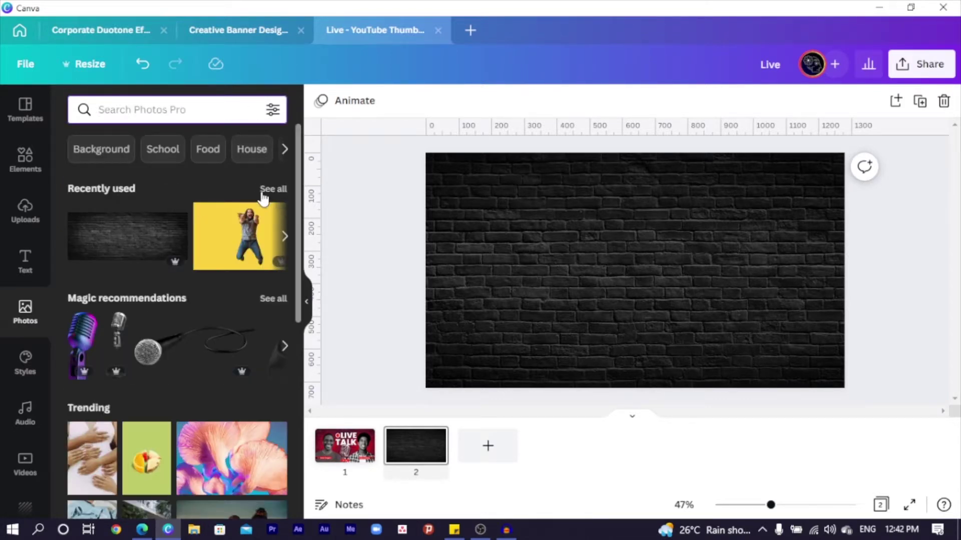
left_click(264, 193)
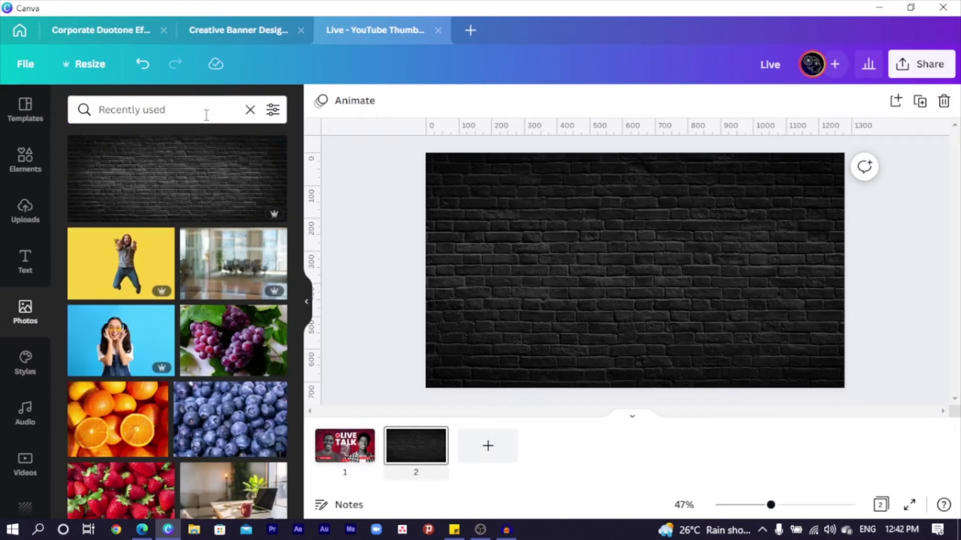
scroll(193, 317, "down", 10)
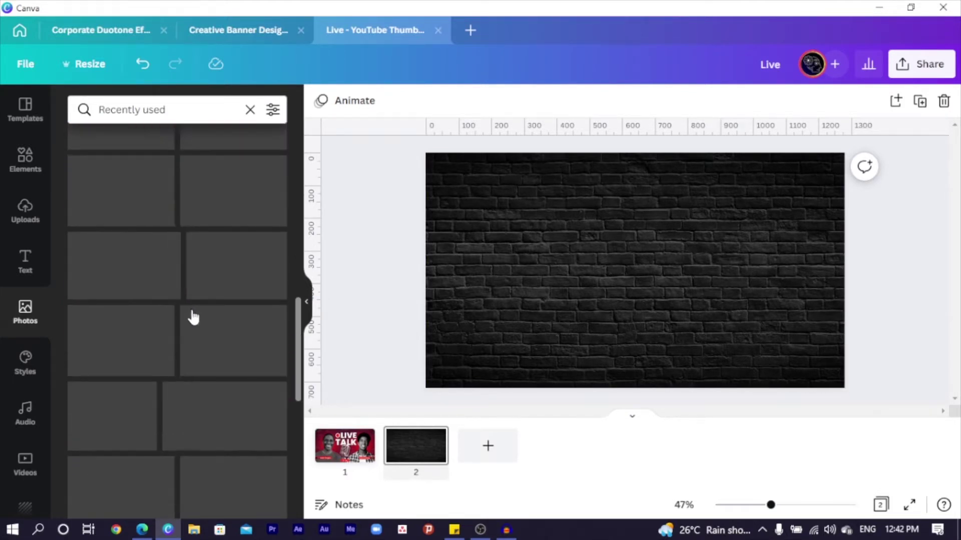
scroll(183, 328, "down", 6)
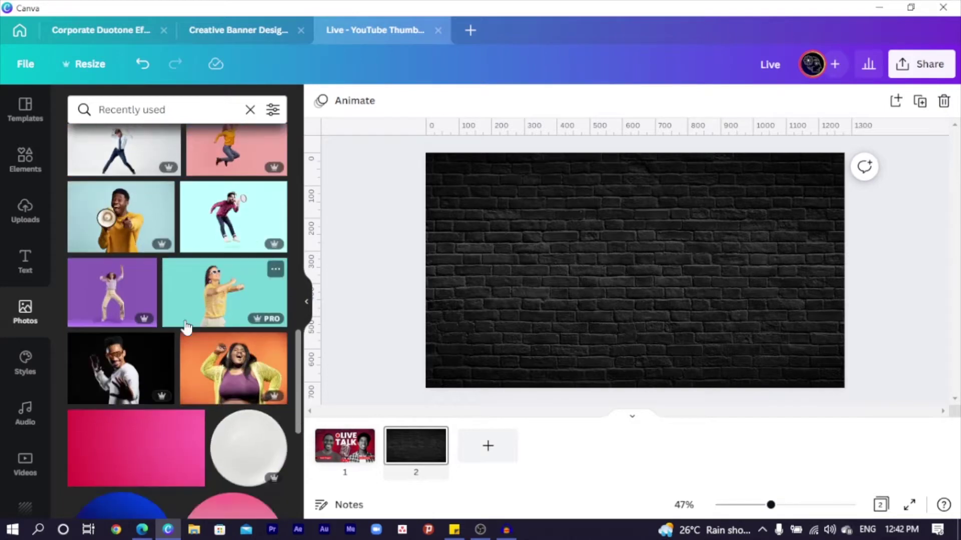
scroll(190, 319, "down", 9)
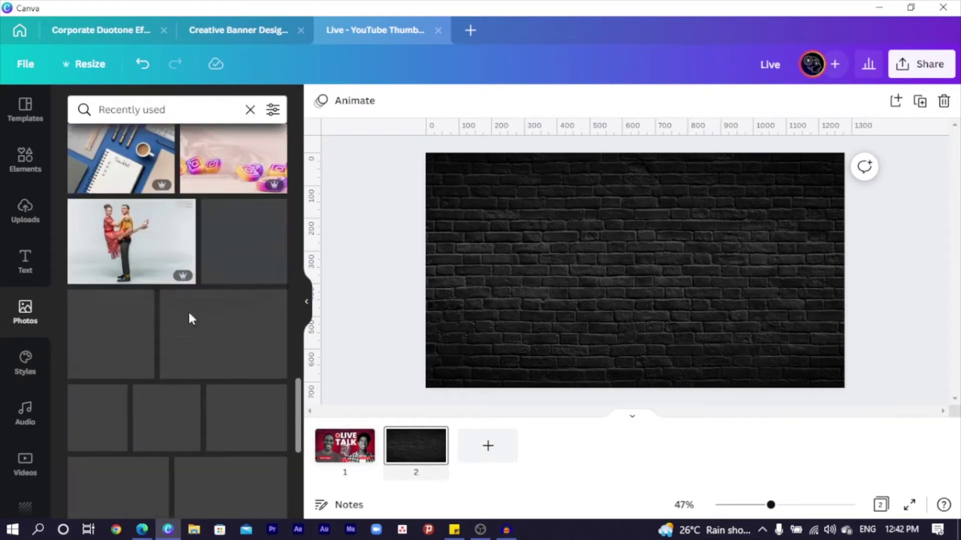
scroll(191, 319, "down", 3)
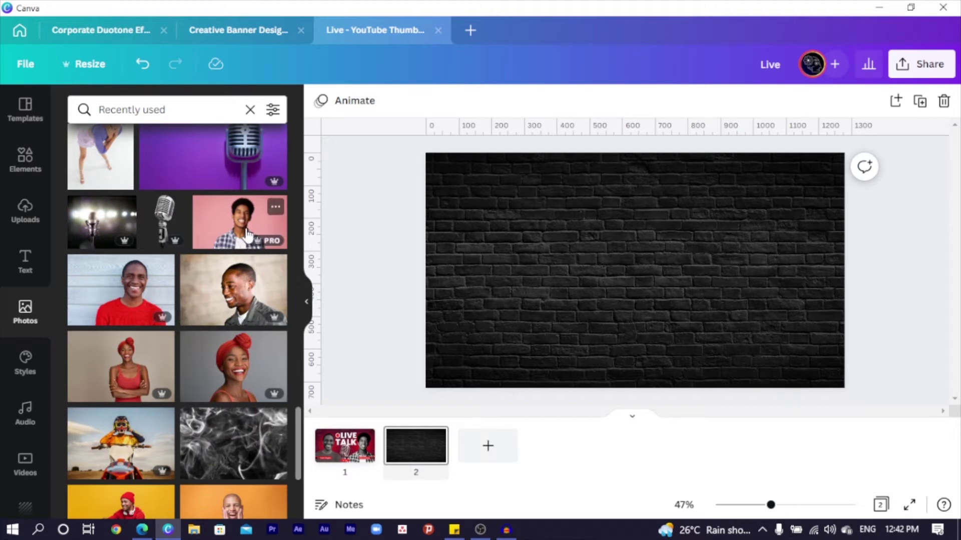
left_click(132, 309)
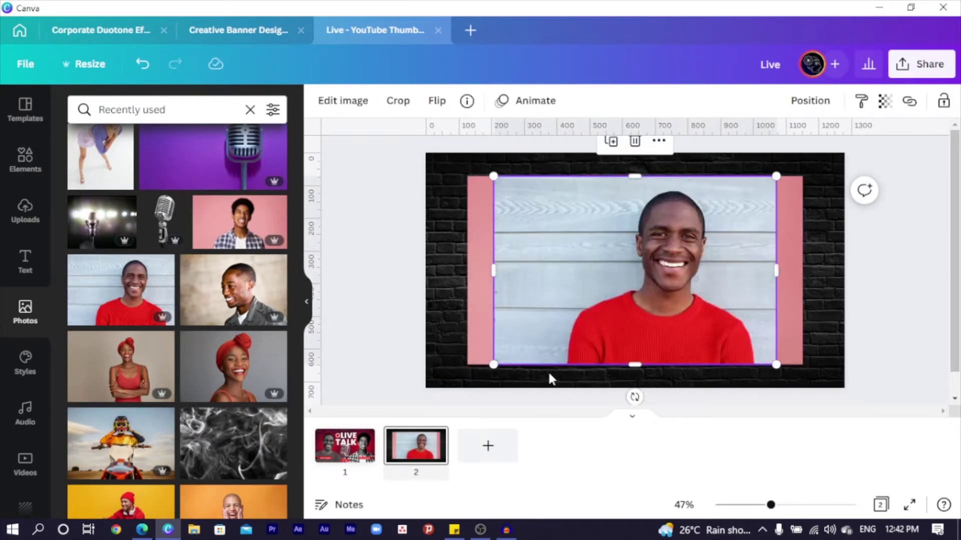
Move the red-shirt portrait to the right and enlarge both portraits to fill the page height.
left_click_drag(620, 293, 666, 295)
left_click_drag(615, 274, 658, 275)
left_click_drag(863, 198, 892, 172)
left_click_drag(497, 273, 408, 299)
left_click_drag(375, 199, 340, 179)
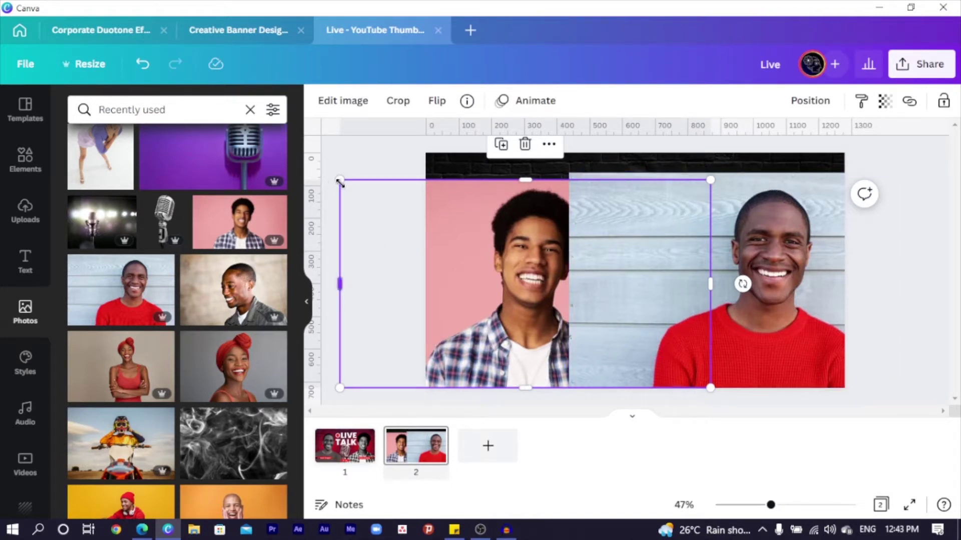
left_click_drag(334, 180, 327, 172)
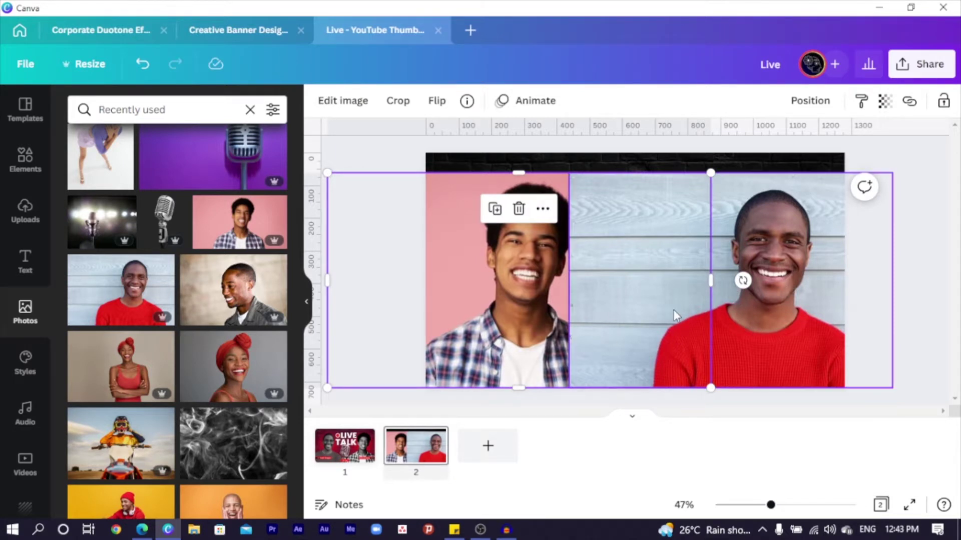
left_click(773, 237)
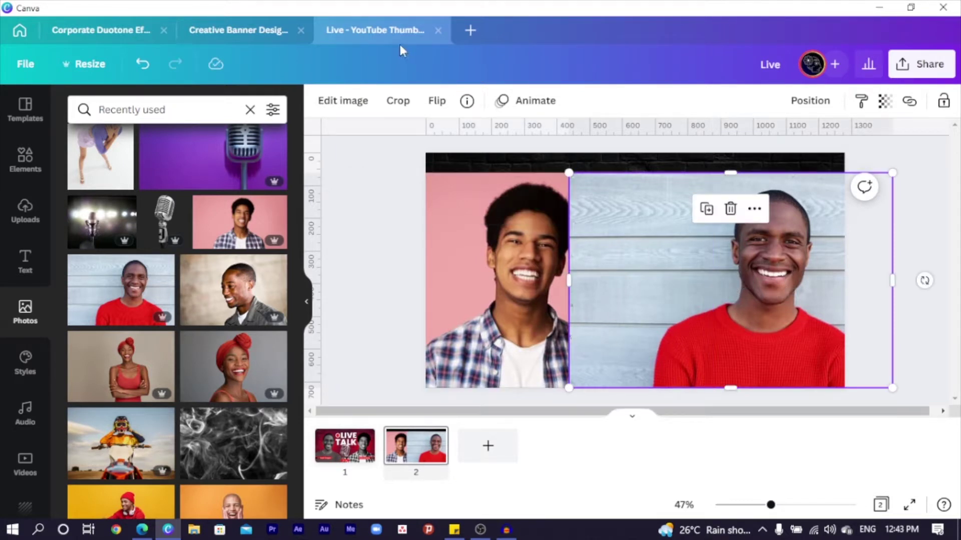
Remove the backgrounds from the red-shirt and pink-background portraits.
left_click(344, 102)
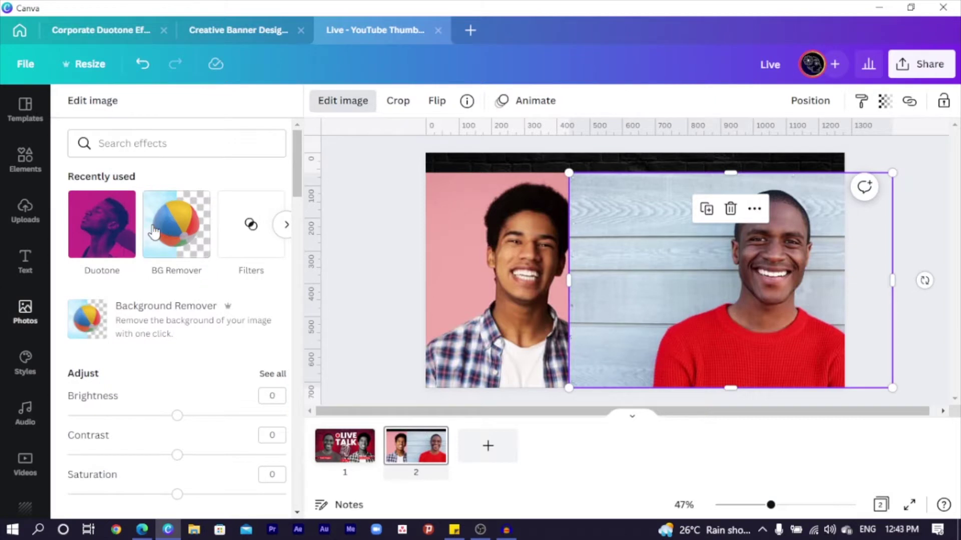
left_click(158, 232)
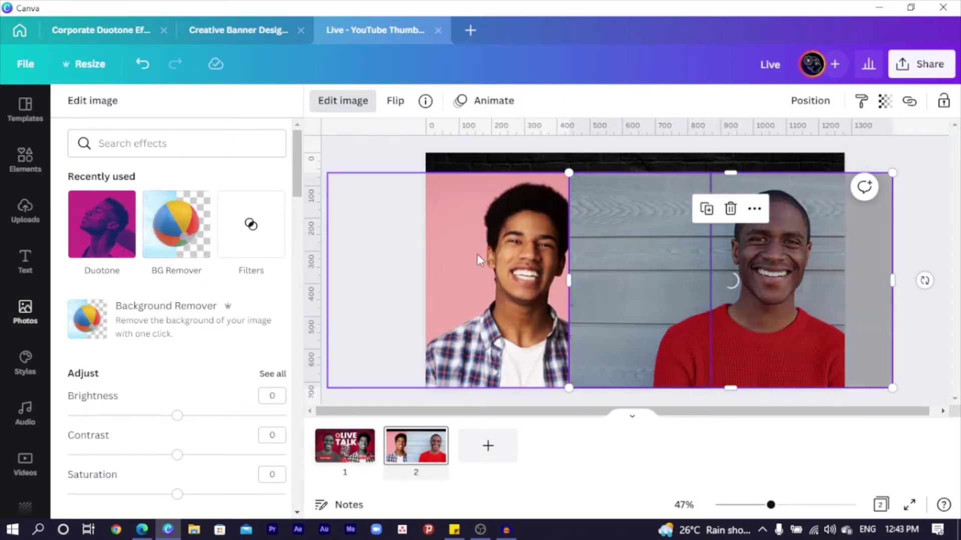
left_click(537, 273)
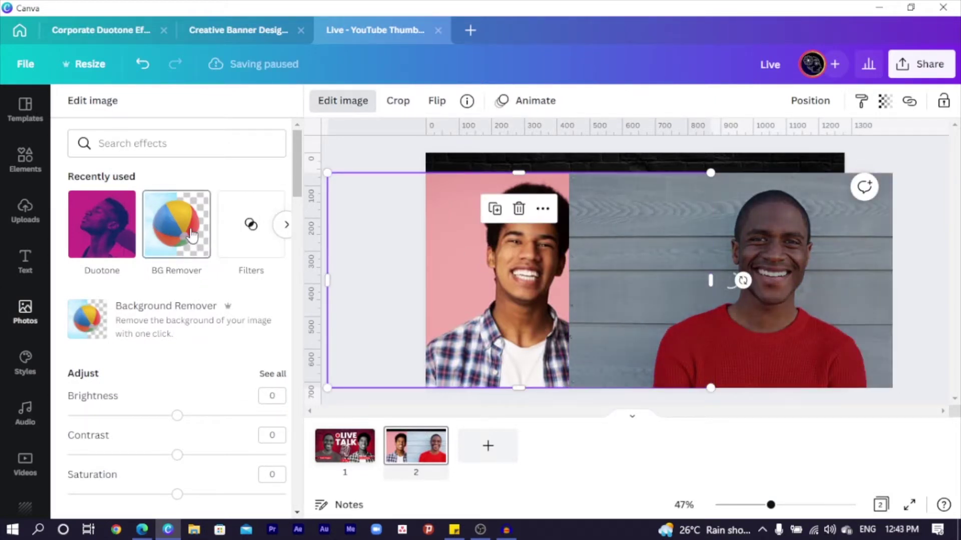
left_click(176, 224)
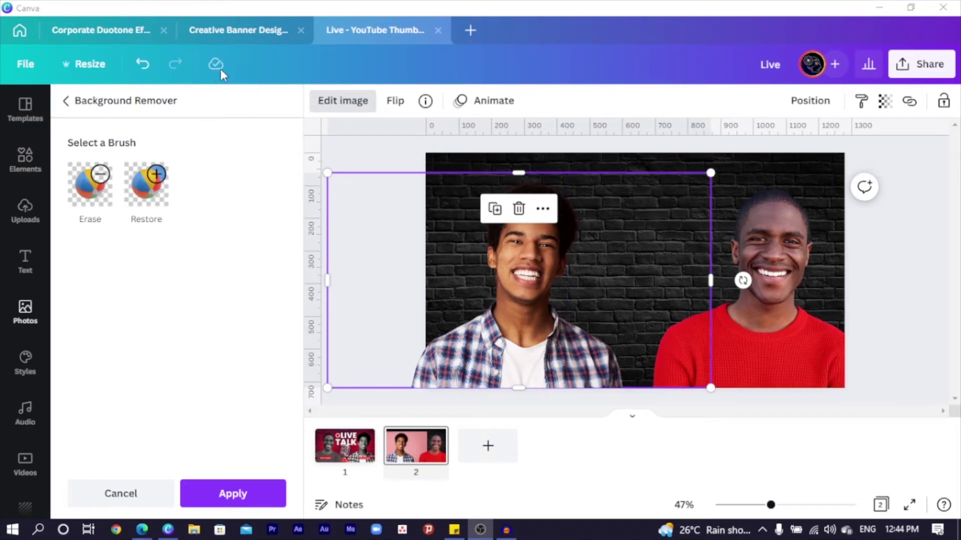
left_click(235, 502)
Crop both cut-out portraits' edges, nudge them side by side, then select both.
left_click_drag(327, 268, 415, 280)
left_click_drag(706, 282, 641, 281)
left_click(738, 248)
left_click_drag(570, 280, 635, 282)
left_click_drag(796, 303, 779, 298)
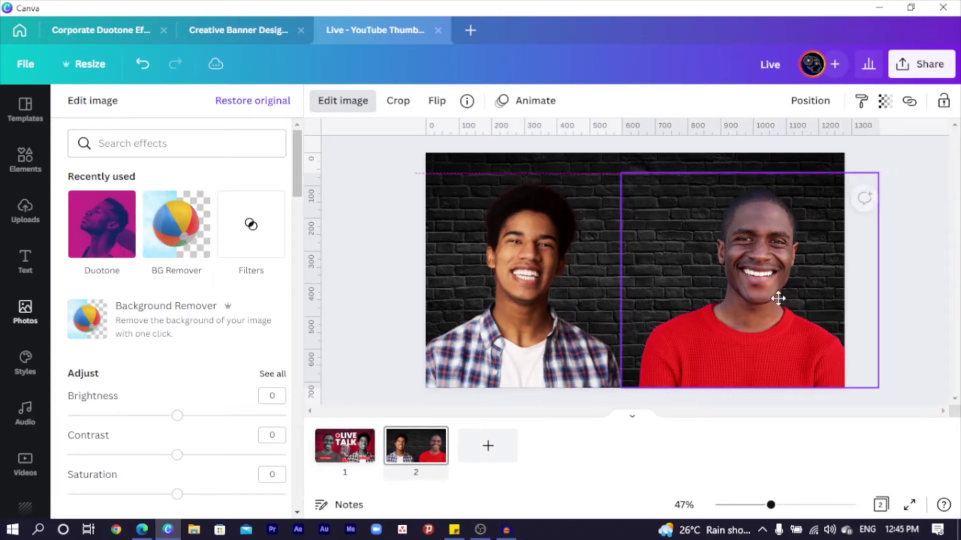
left_click_drag(554, 315, 568, 311)
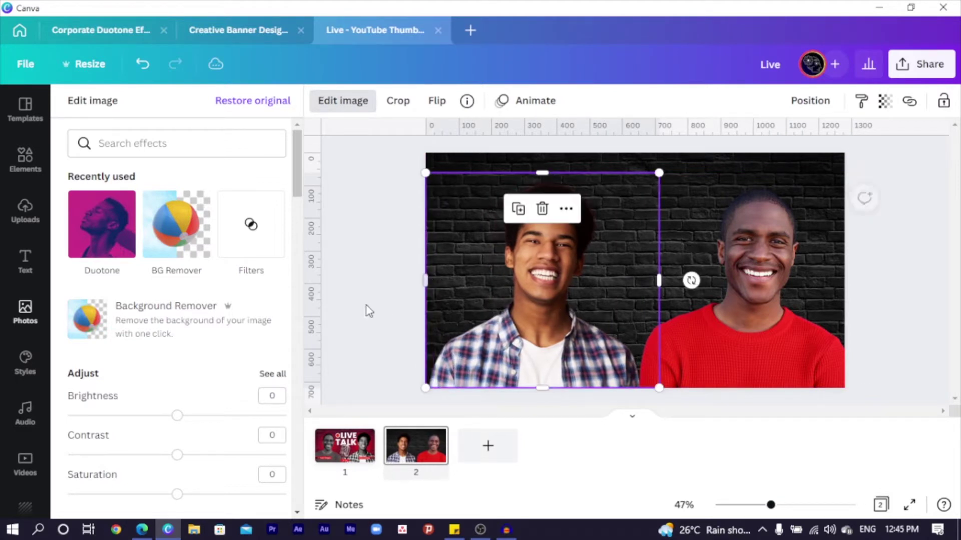
left_click(380, 291)
left_click(393, 288)
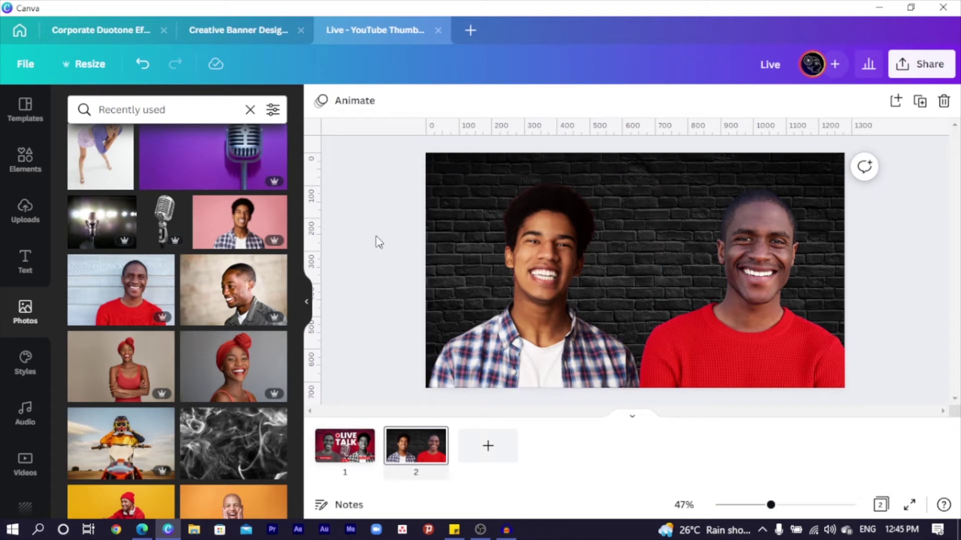
left_click_drag(376, 237, 629, 162)
Apply the black-and-white Street filter to both the left and right portraits.
left_click(494, 152)
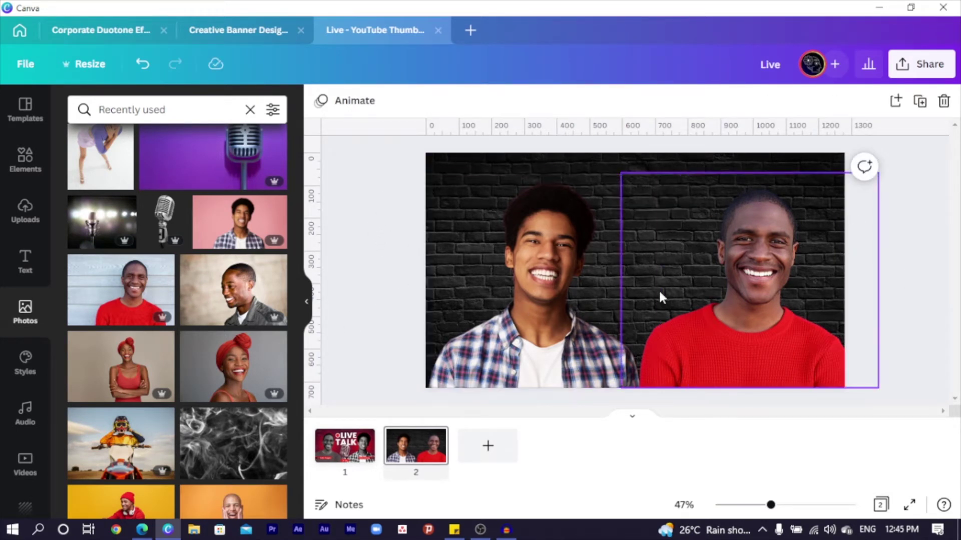
left_click(534, 289)
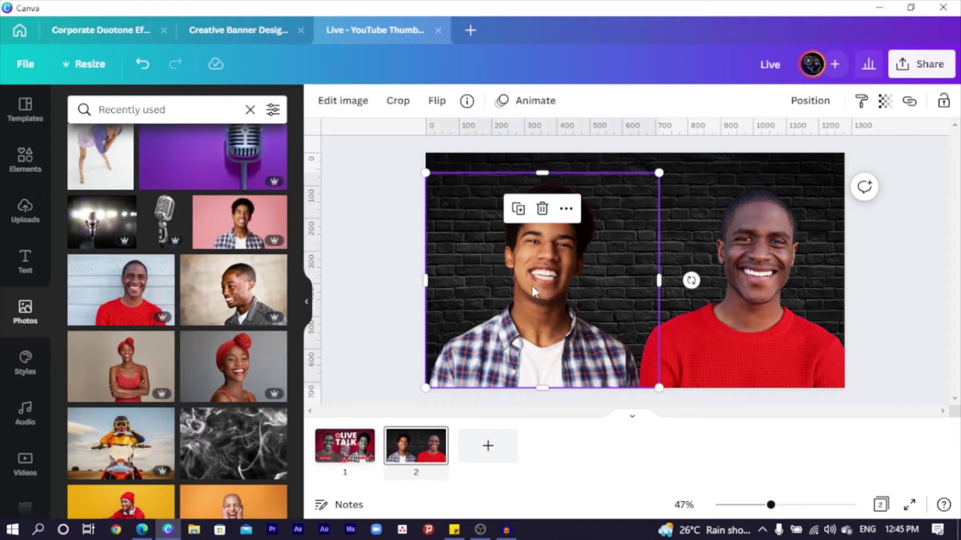
left_click(338, 100)
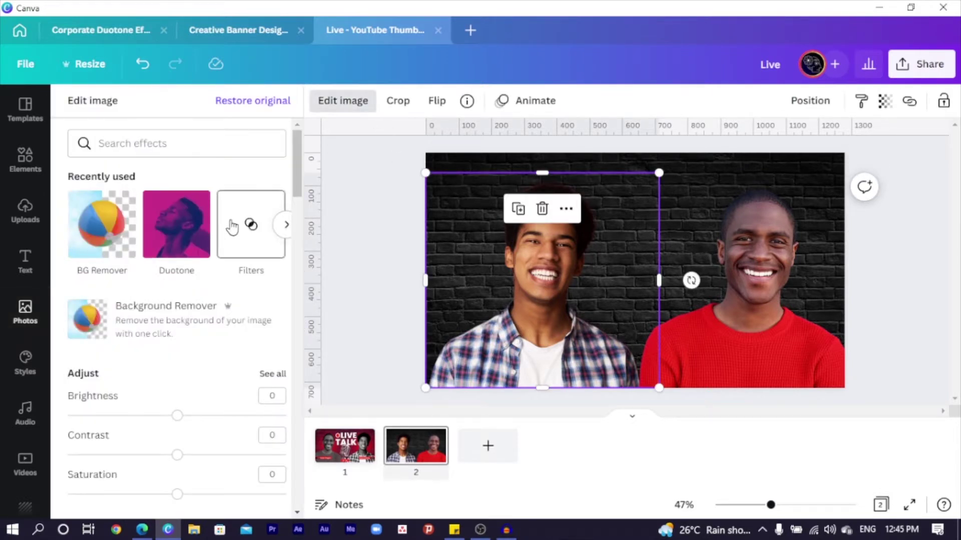
left_click(248, 226)
scroll(249, 228, "down", 5)
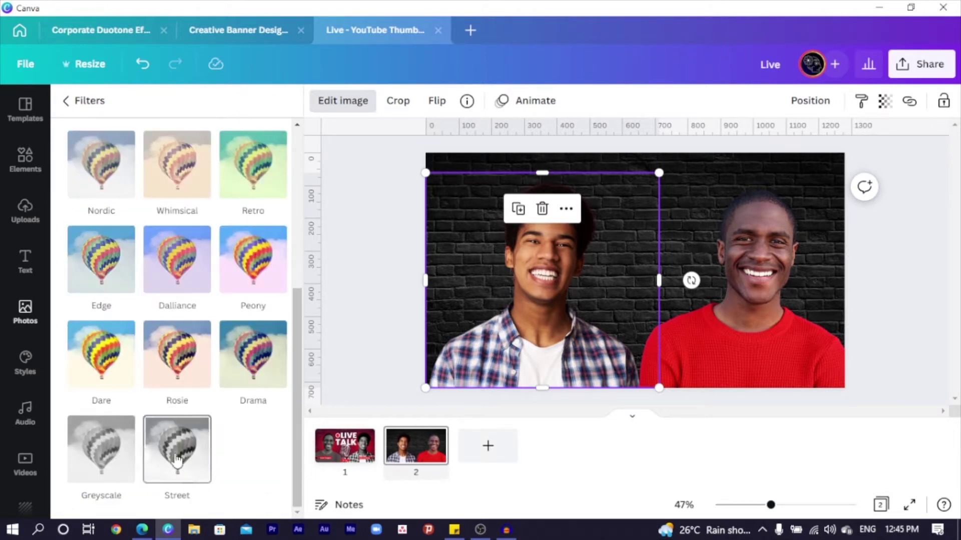
left_click(100, 448)
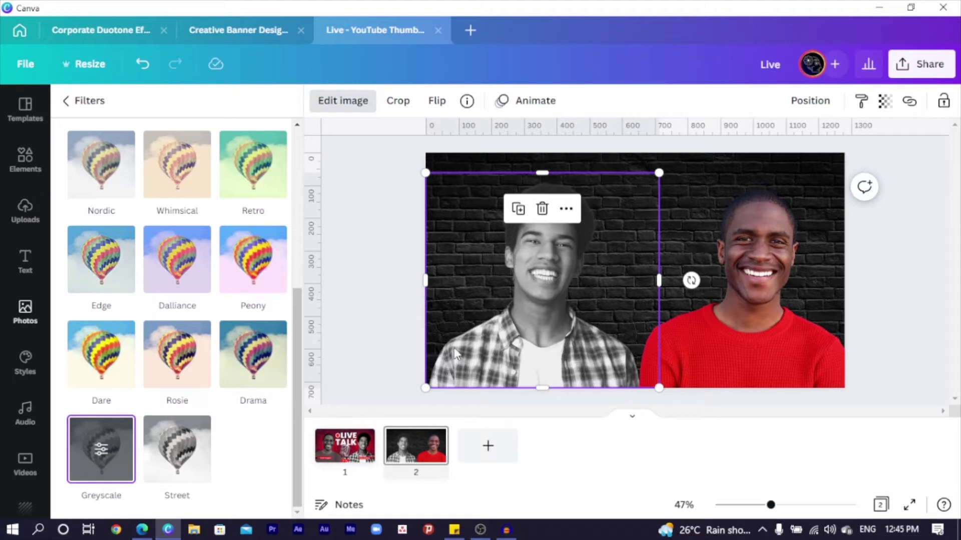
left_click(172, 451)
left_click(782, 284)
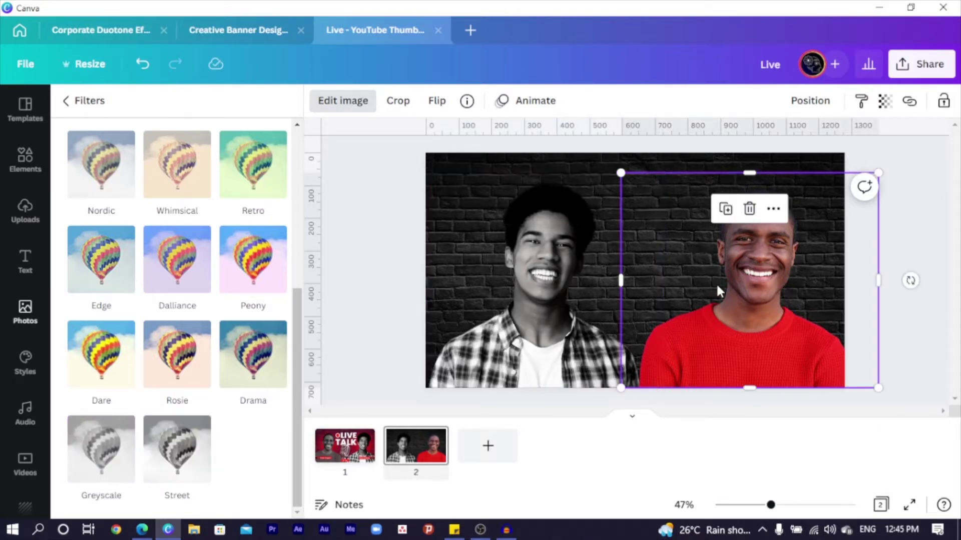
left_click(185, 458)
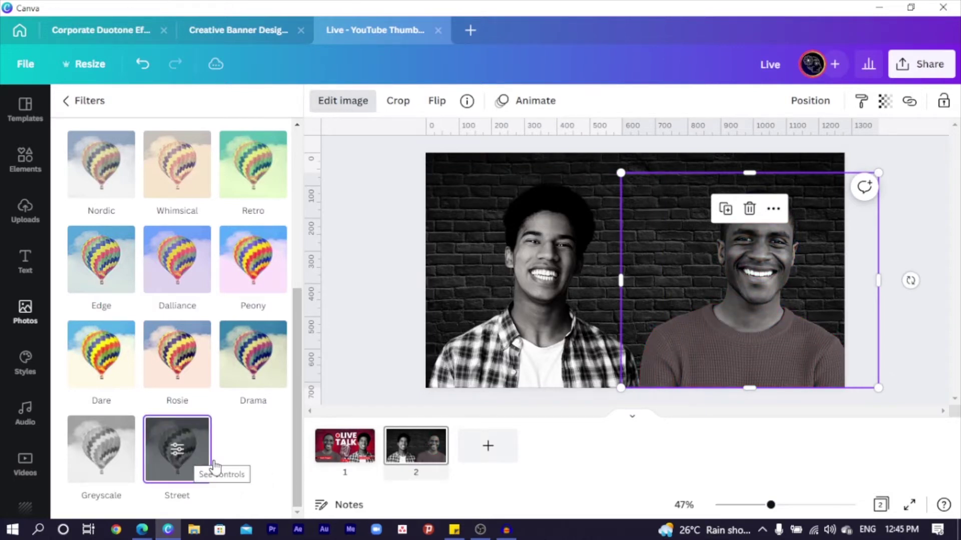
left_click(342, 100)
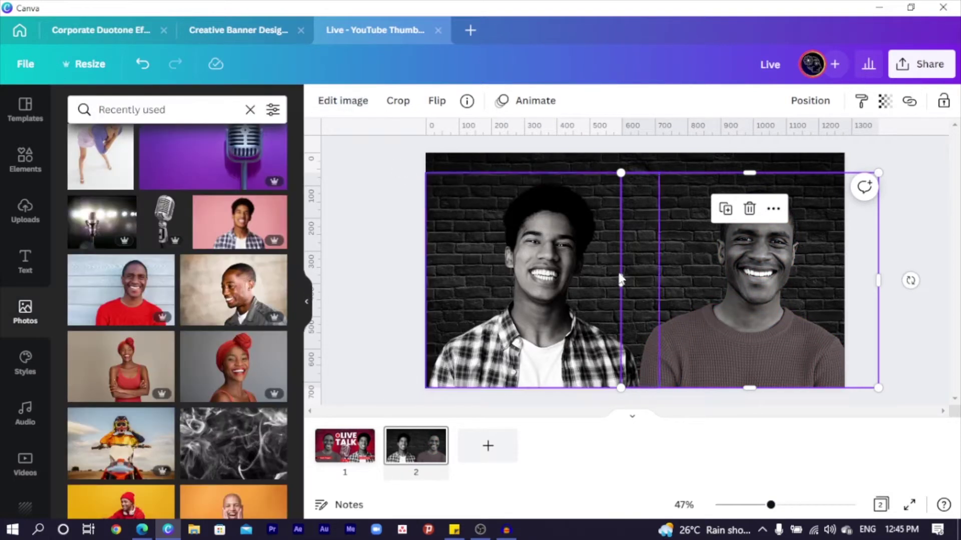
Nudge both portraits slightly down together.
left_click(381, 260)
left_click_drag(384, 244, 804, 315)
key("Down")
key("Down")
key("Down")
key("Down")
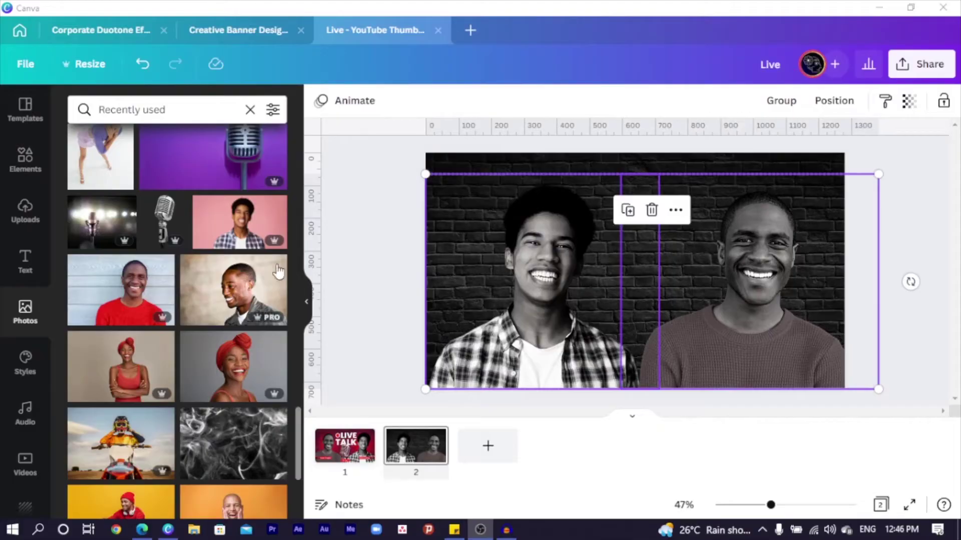
Add the blue glow image from Uploads, enlarged over the left man's face.
left_click(24, 212)
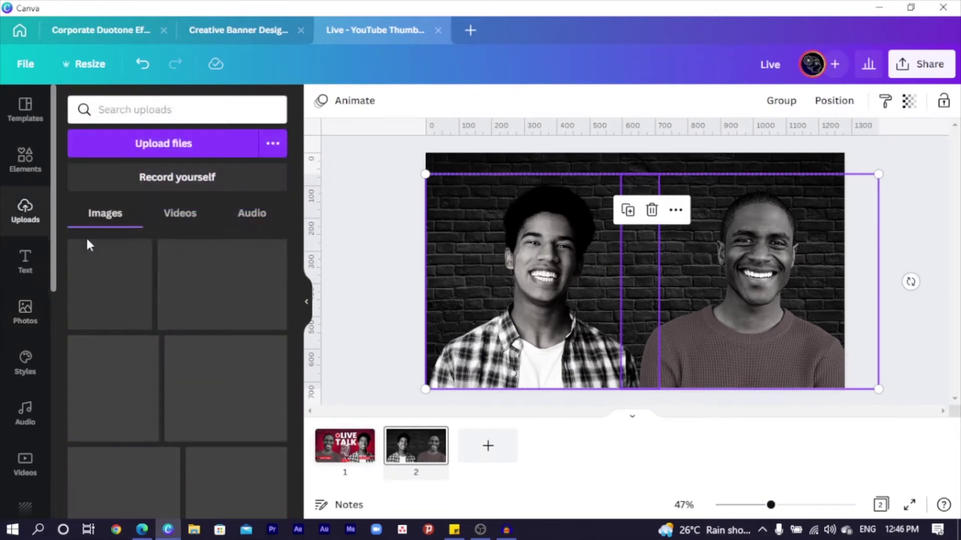
left_click_drag(299, 255, 283, 500)
scroll(300, 511, "down", 5)
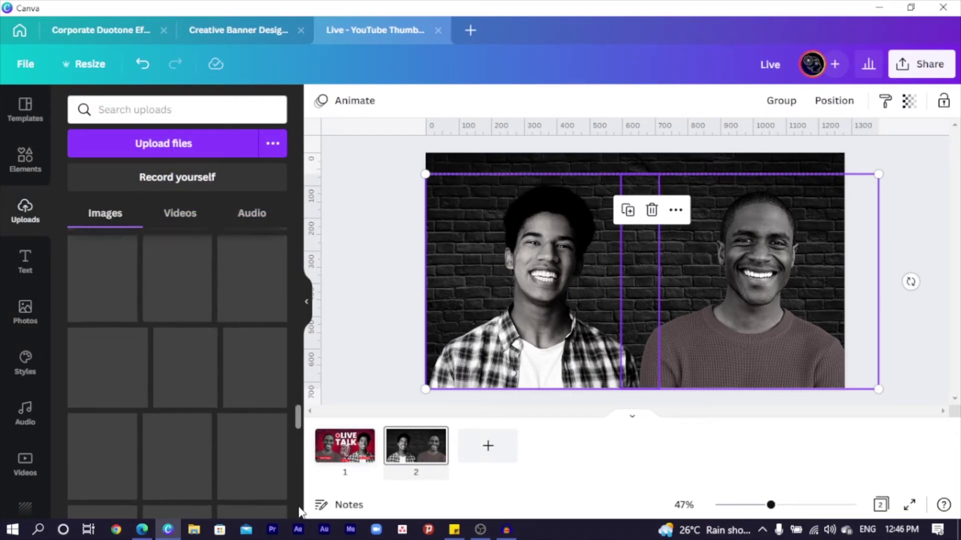
scroll(301, 511, "down", 2)
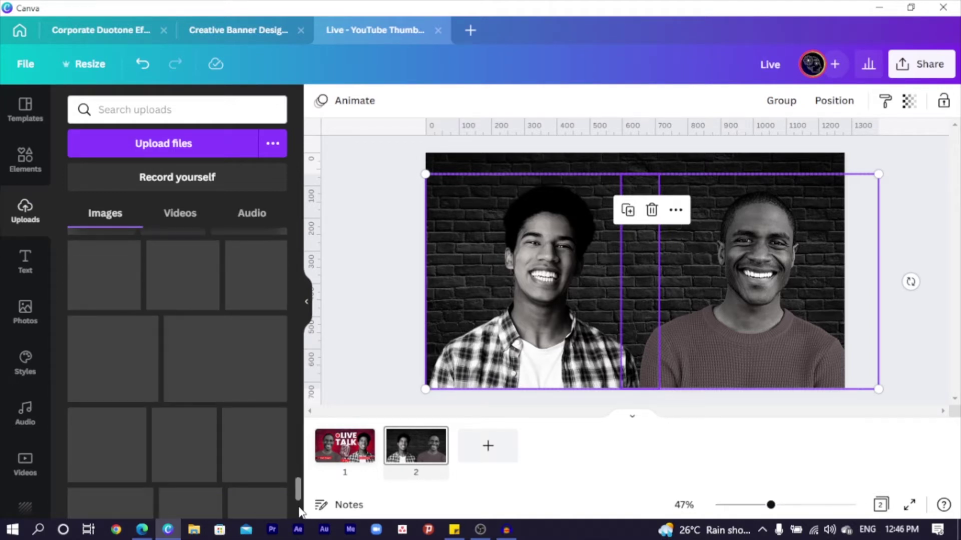
left_click(110, 353)
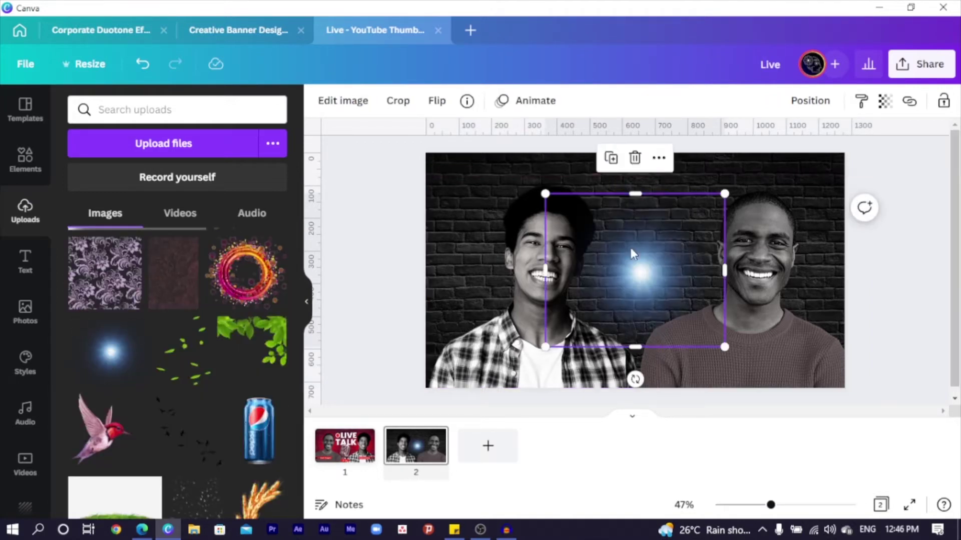
left_click_drag(629, 298, 545, 278)
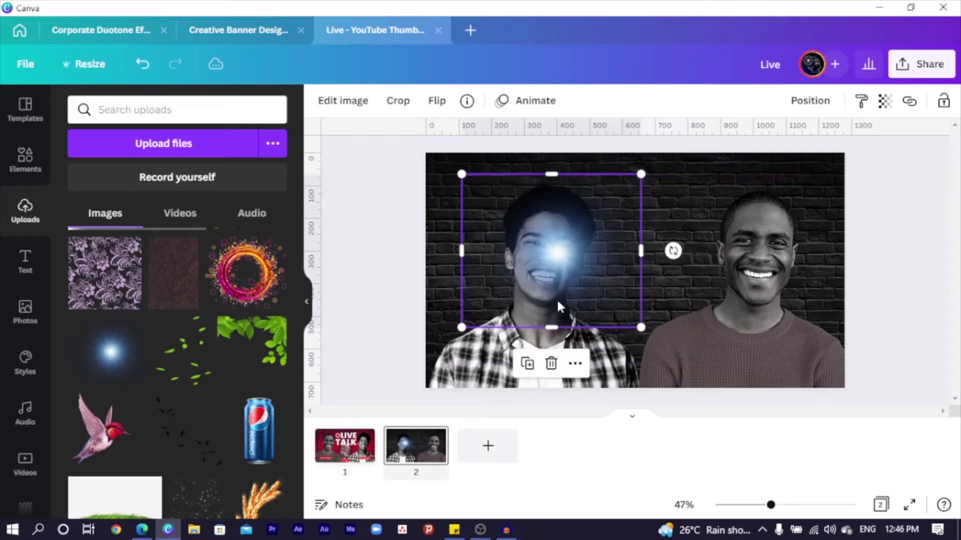
left_click_drag(459, 330, 381, 398)
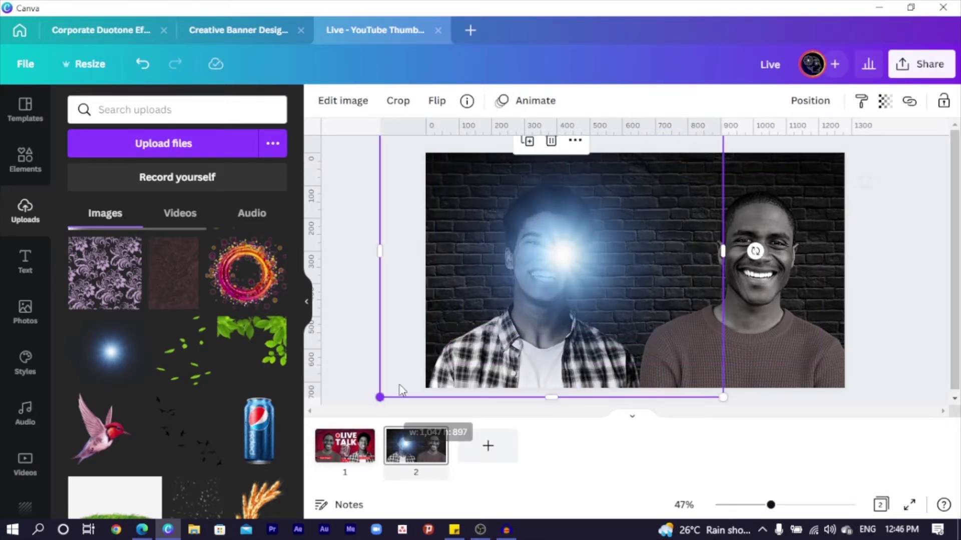
left_click_drag(553, 257, 543, 265)
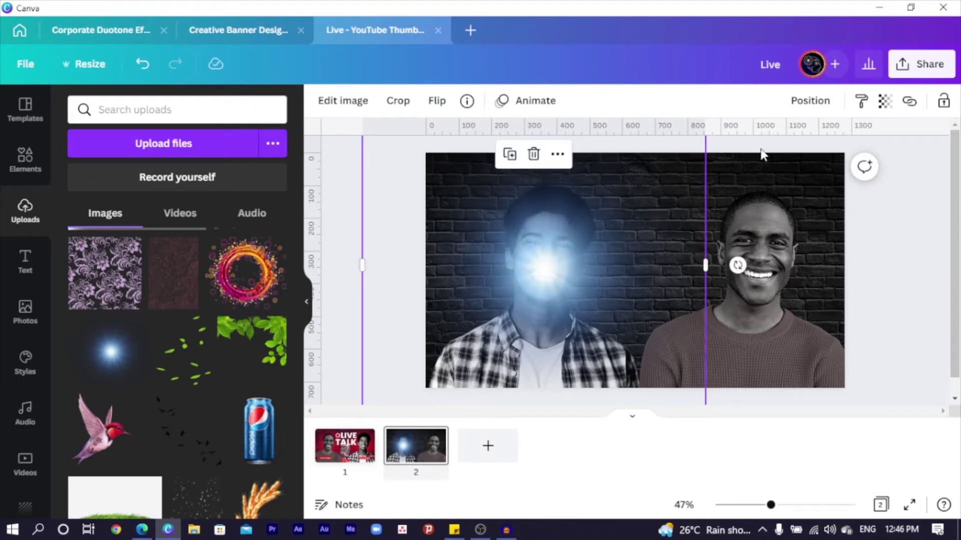
left_click(349, 105)
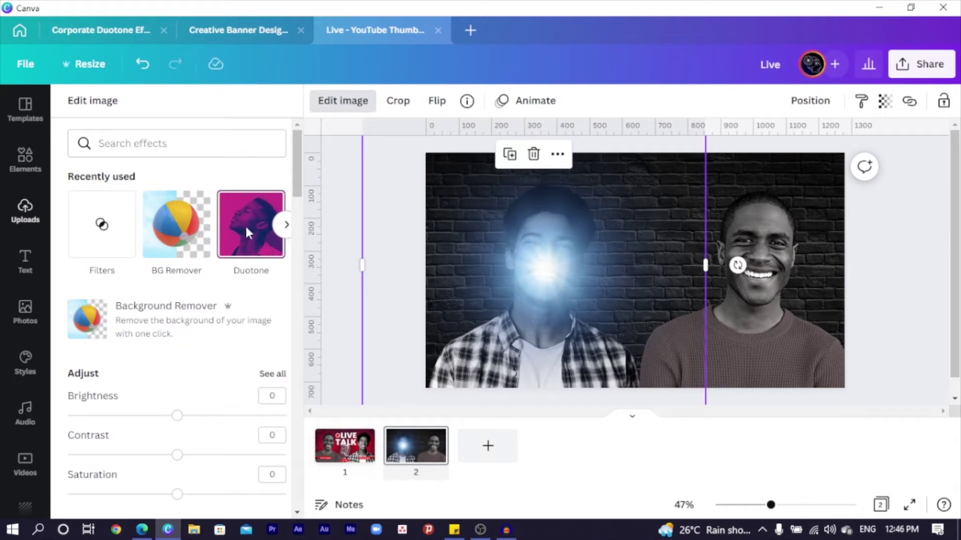
Apply the Cherry duotone to the glow with black shadows.
left_click(249, 233)
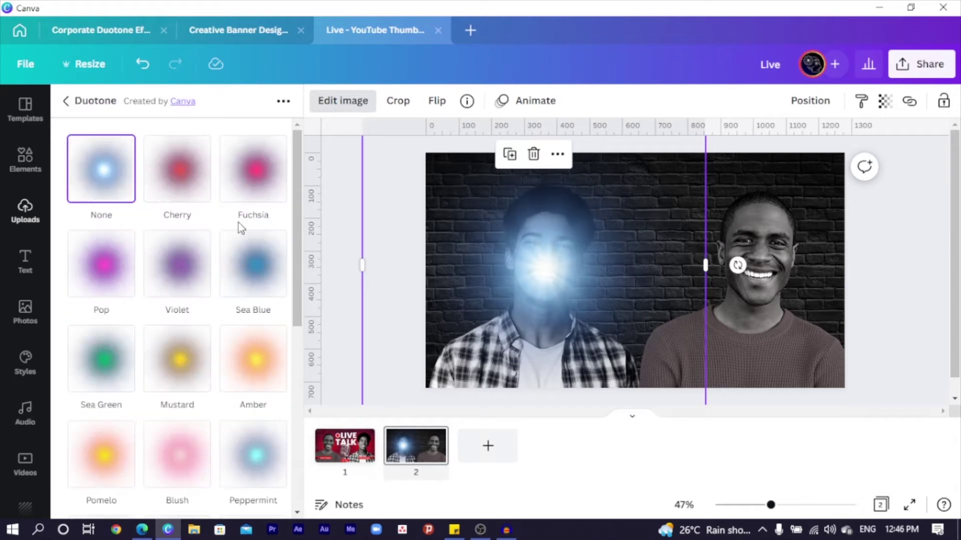
left_click(182, 172)
left_click(183, 174)
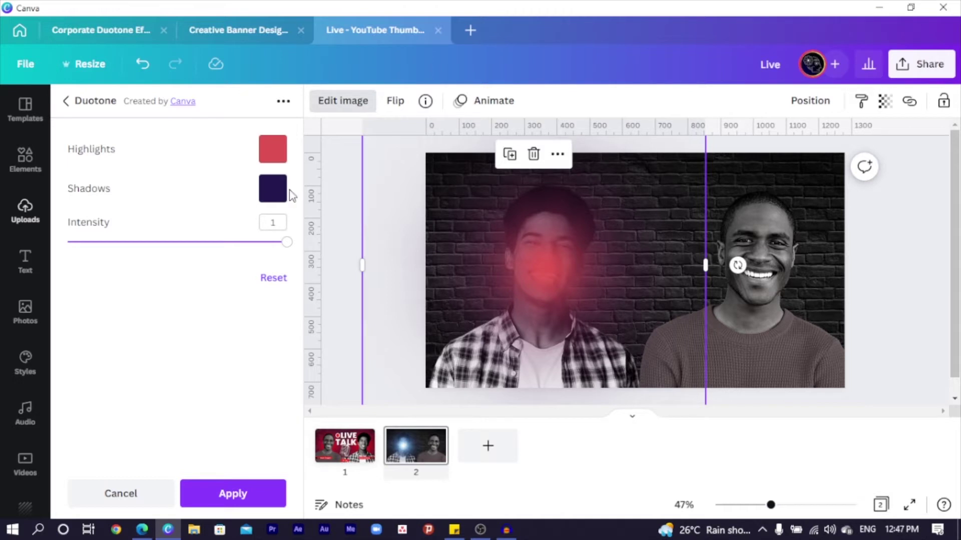
left_click(266, 196)
left_click(274, 372)
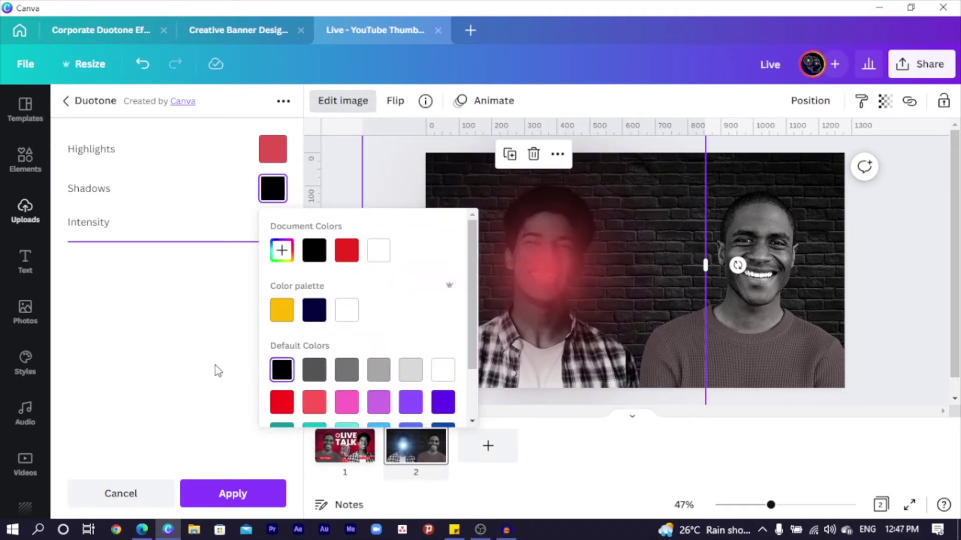
left_click(544, 296)
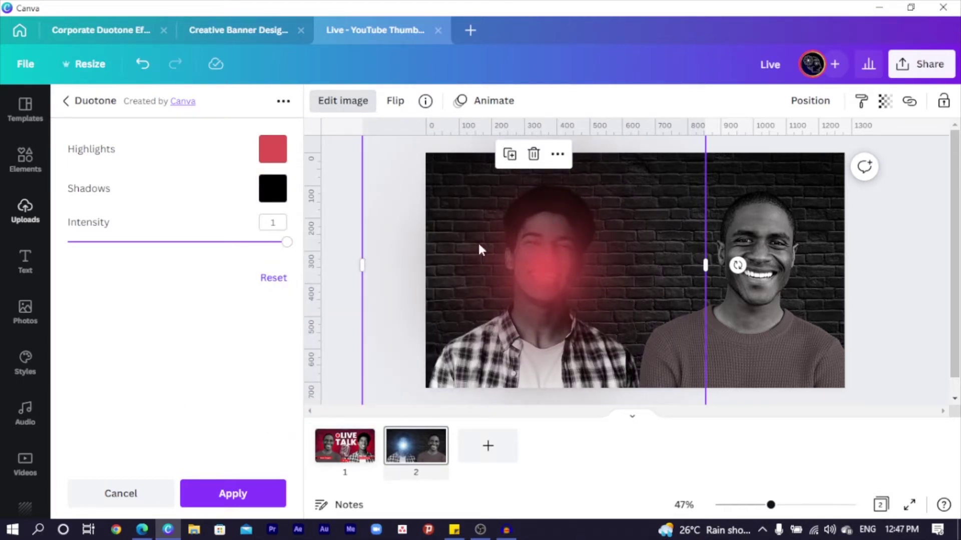
Change the duotone highlights to bright red and shadows to red, then apply it.
left_click(275, 159)
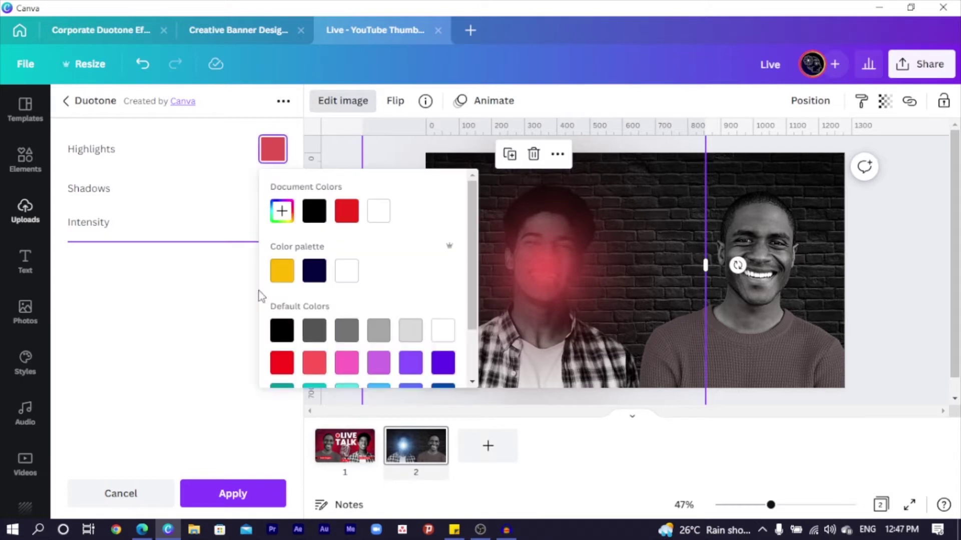
left_click(285, 367)
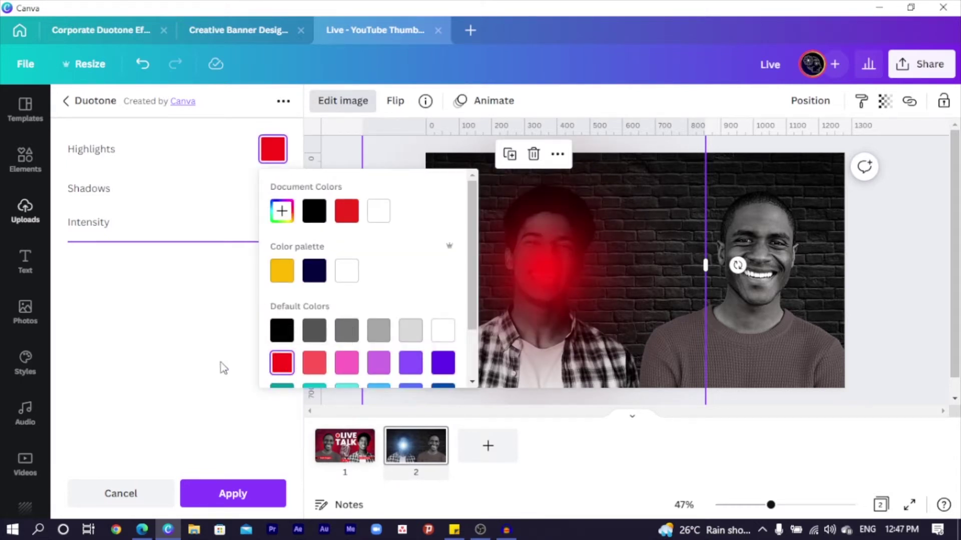
left_click(188, 360)
left_click(285, 195)
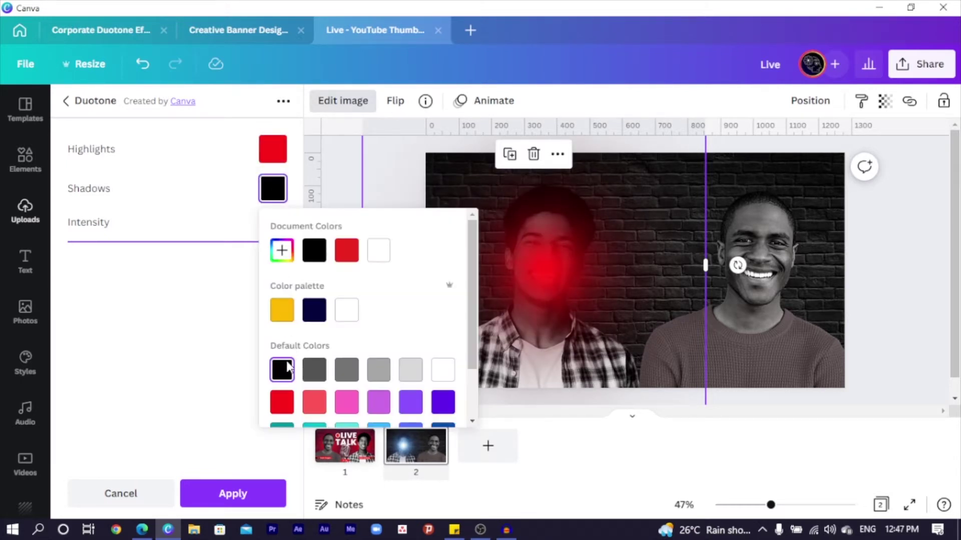
left_click(280, 404)
left_click(182, 357)
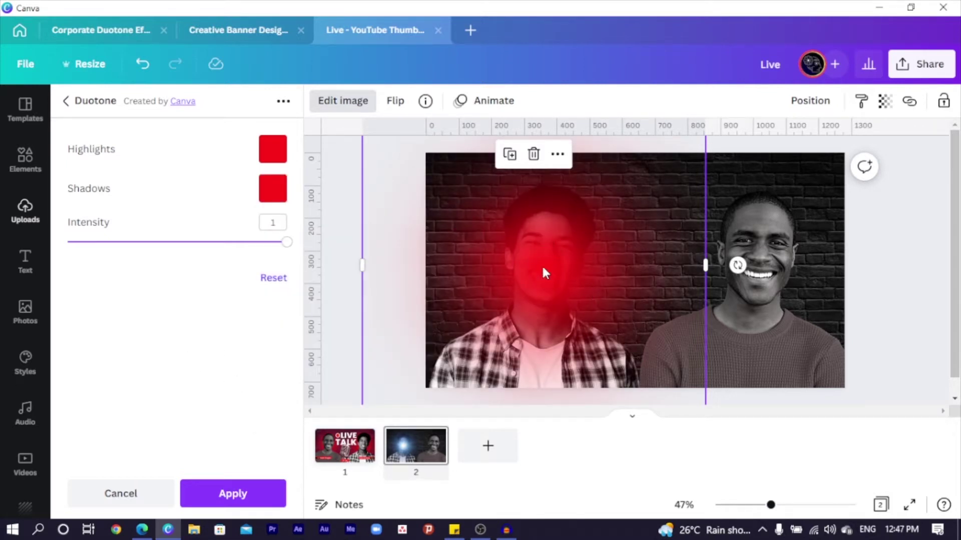
left_click(271, 498)
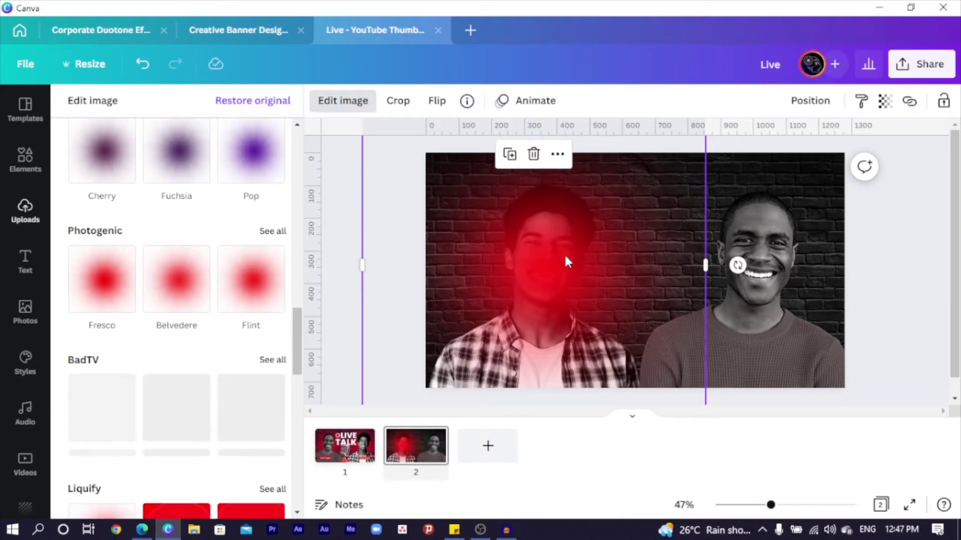
left_click(355, 114)
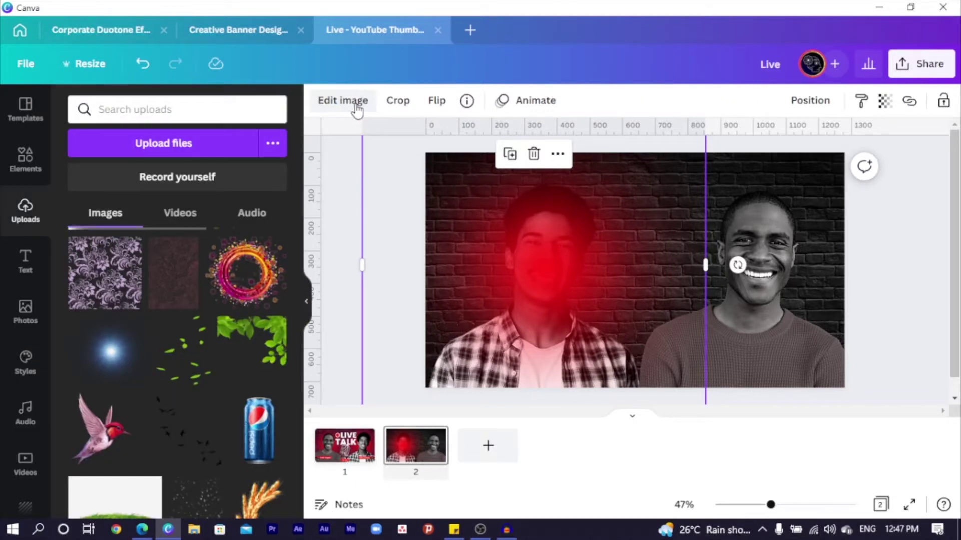
Blur the red copy to 18 and send it behind the left portrait.
left_click(357, 110)
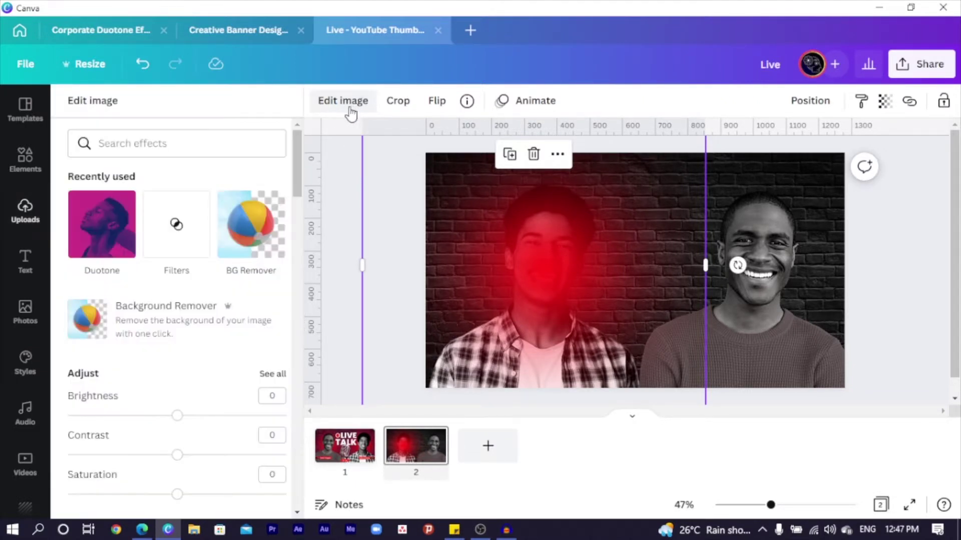
scroll(171, 357, "down", 4)
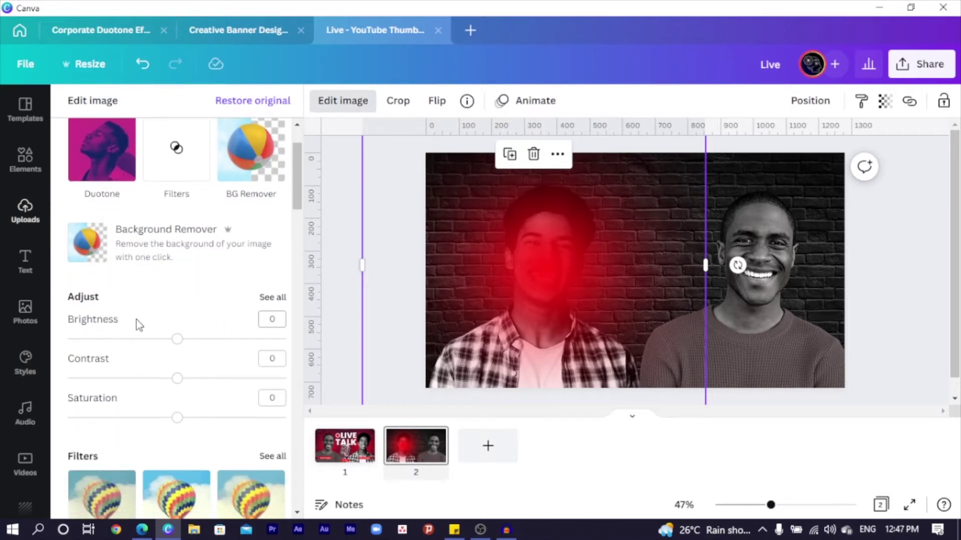
left_click(272, 163)
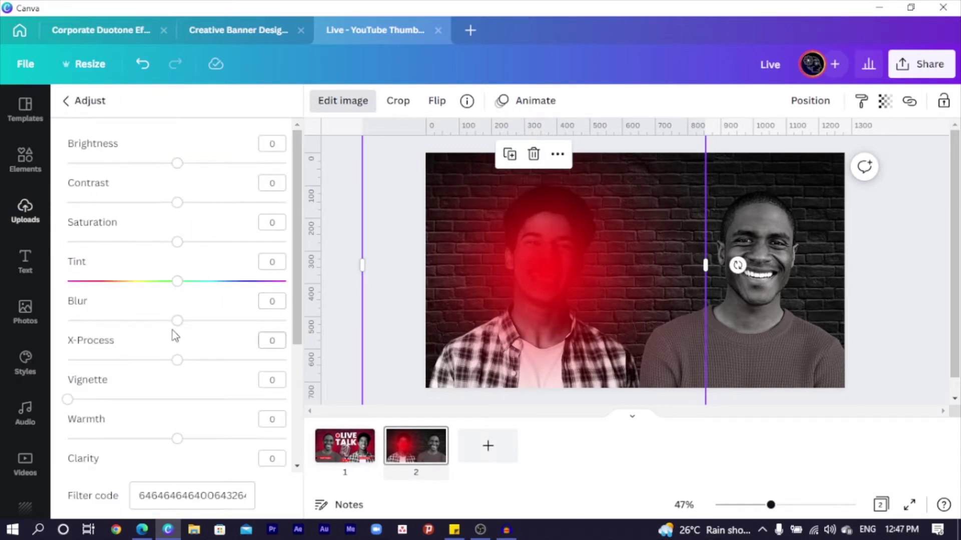
left_click_drag(179, 325, 198, 328)
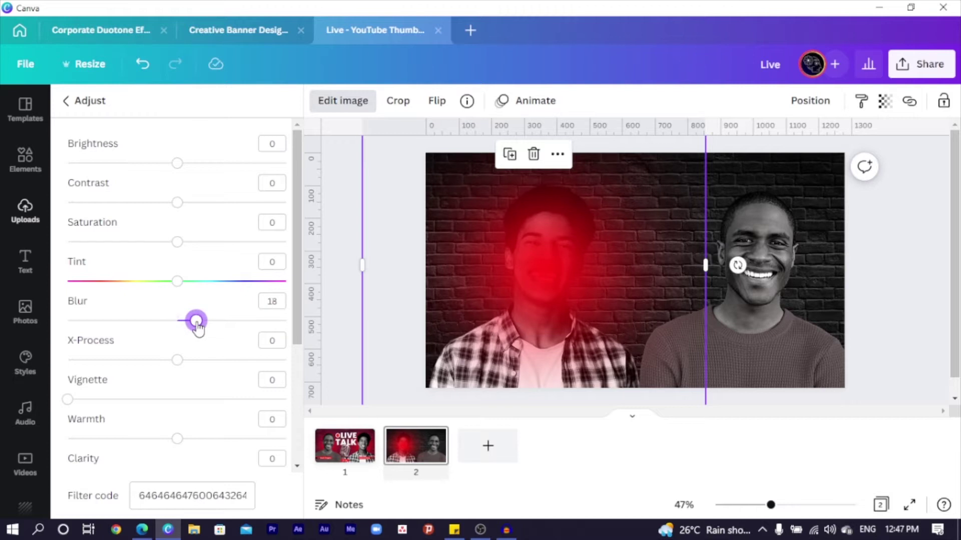
right_click(536, 263)
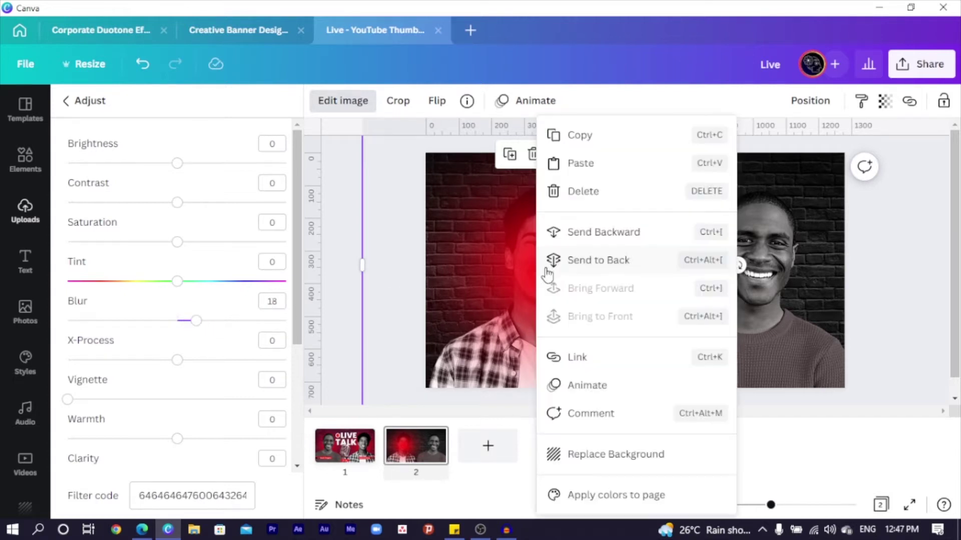
left_click(583, 265)
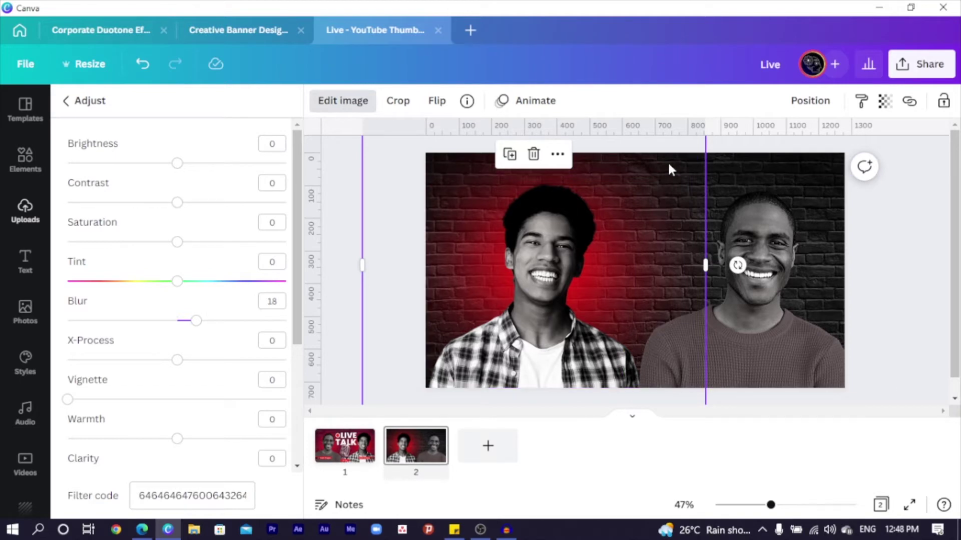
Centre the red glow copy on the right man's face and send it behind his photo.
left_click_drag(598, 218, 802, 219)
mouse_move(755, 244)
left_mouse_down()
mouse_move(762, 252)
mouse_move(761, 241)
left_mouse_up()
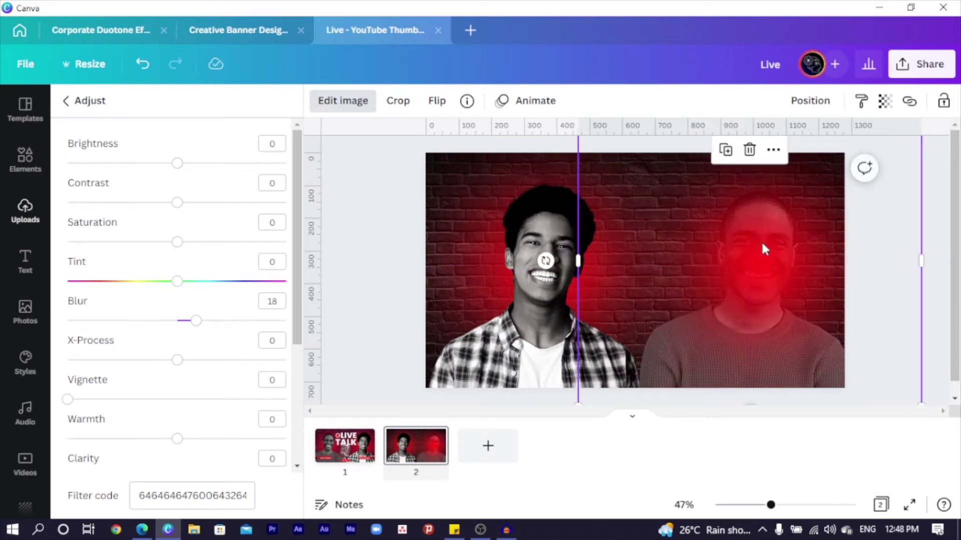
right_click(761, 241)
left_click(635, 261)
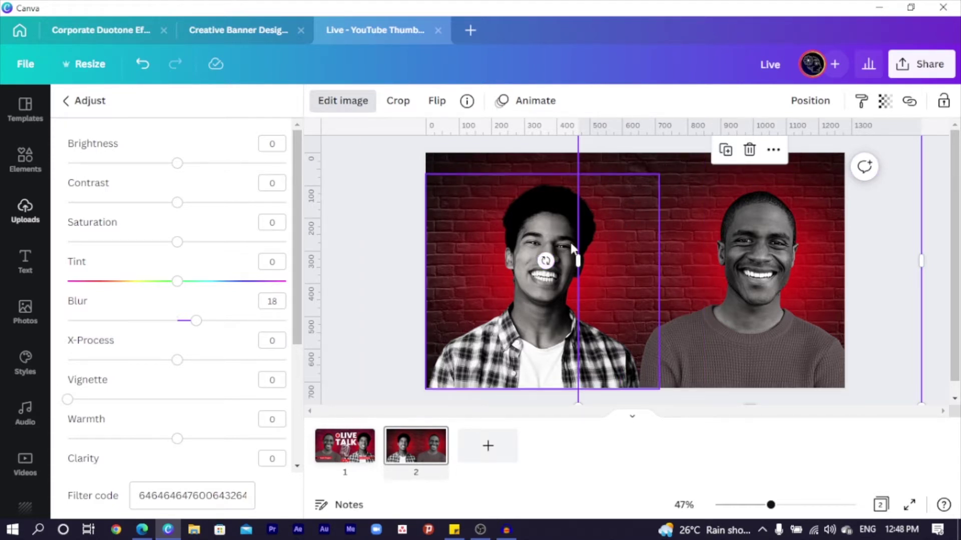
Shift the left portrait's elements slightly left, apart from the right portrait.
left_click_drag(396, 170, 734, 309)
key("ctrl+z")
key("ctrl+y")
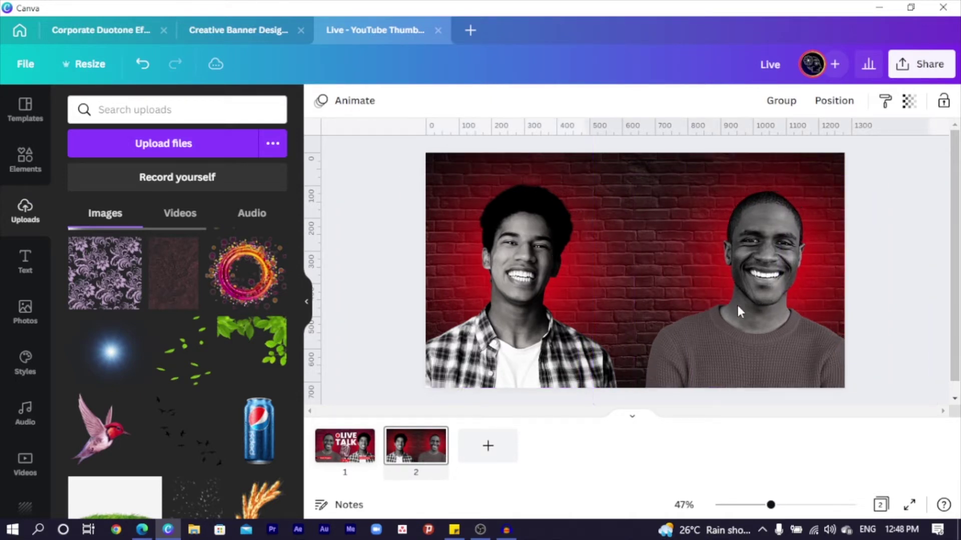
Nudge the left portrait slightly left and the right portrait slightly down.
left_click_drag(400, 261, 507, 304)
key("Escape")
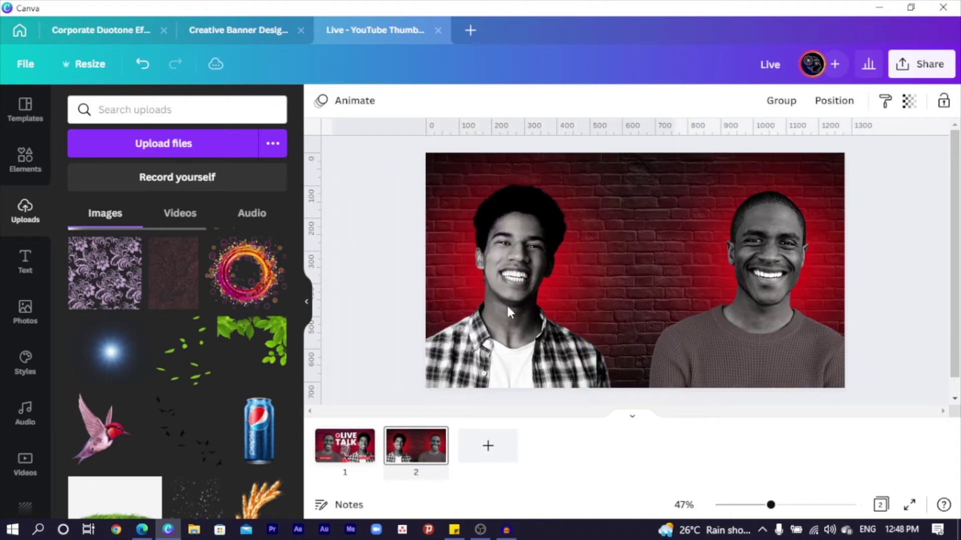
left_click(530, 239)
left_click(411, 163)
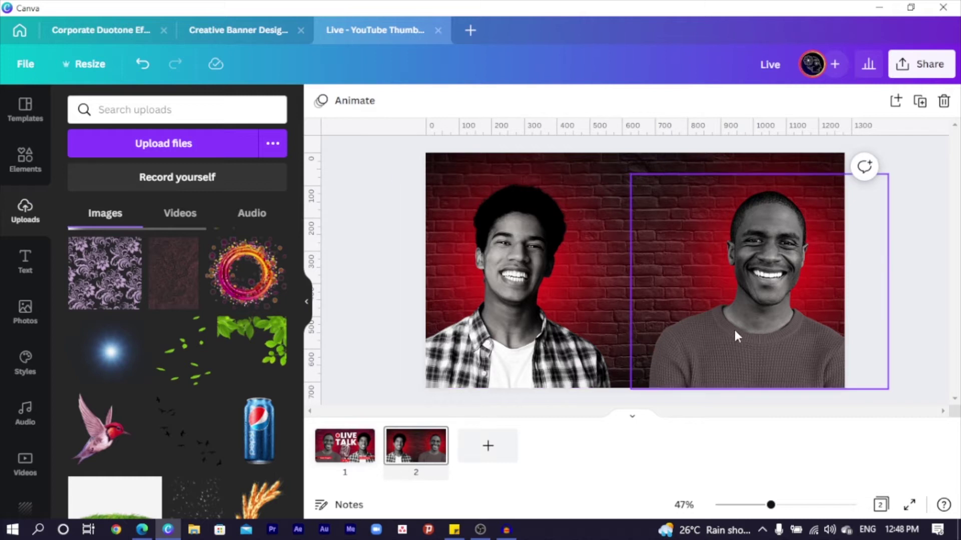
left_click_drag(733, 338, 733, 339)
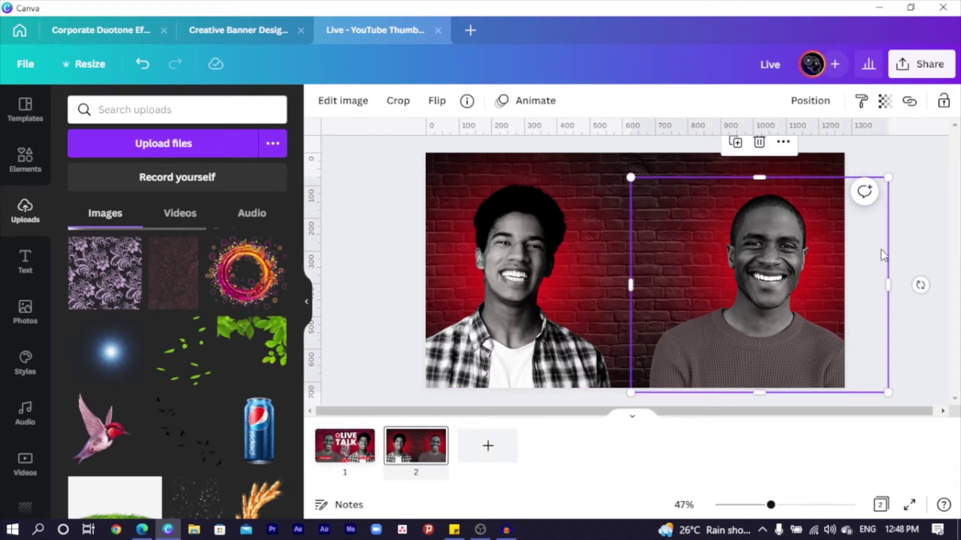
left_click(943, 224)
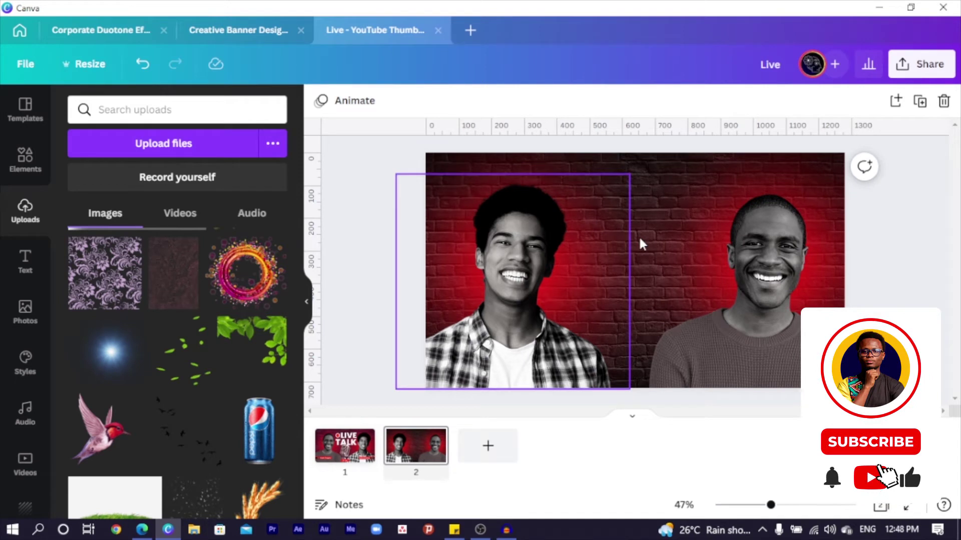
Add a paragraph text box, enlarge it and place it on the brick wall above the portraits.
key("t")
left_click_drag(610, 265, 465, 243)
left_click_drag(732, 246, 781, 227)
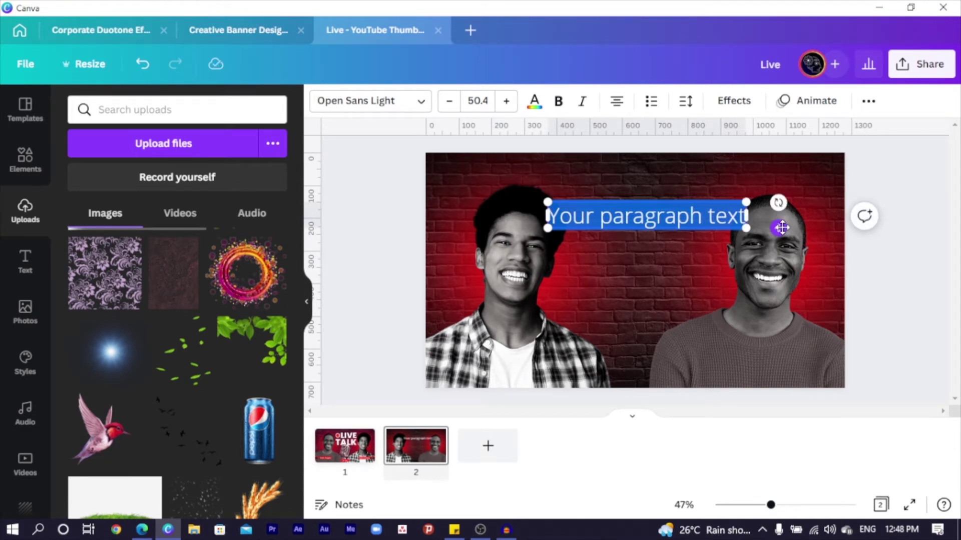
Change the text to LIVE, enlarge it to size 167 and set it in Poppins ExtraBold.
type("LIVE")
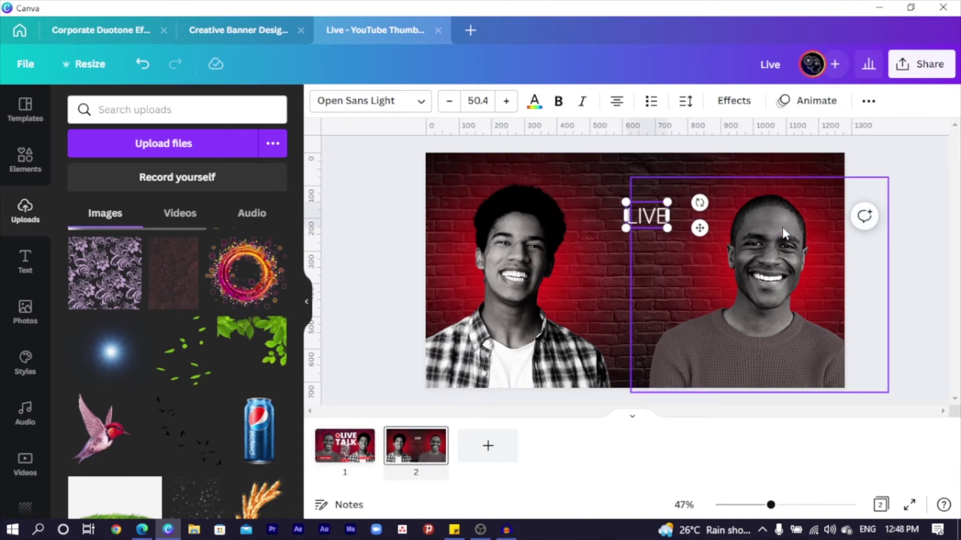
left_click(750, 247)
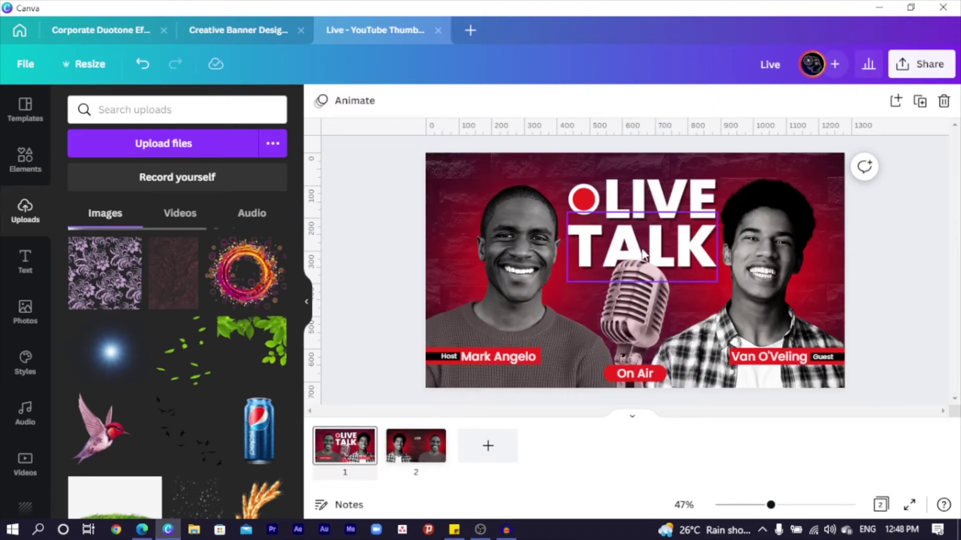
left_click(645, 220)
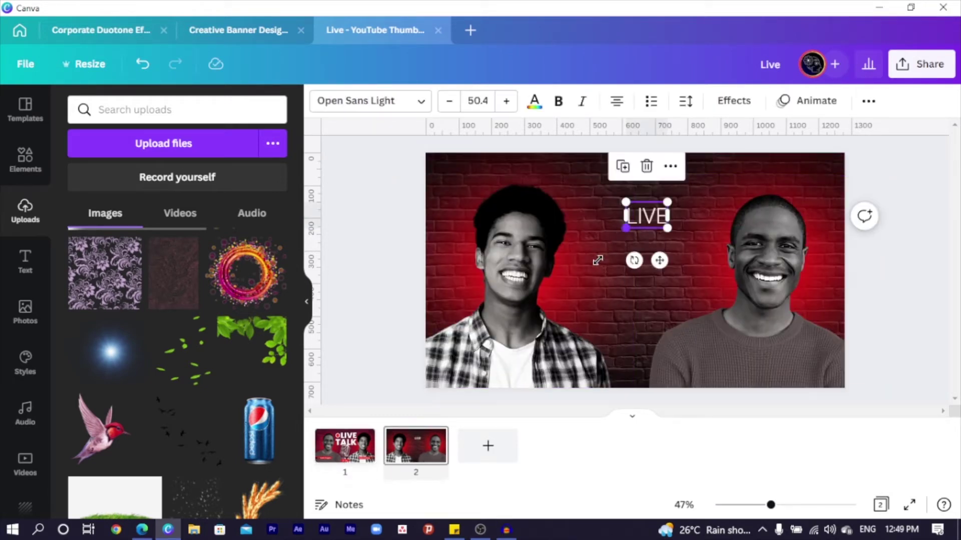
left_click_drag(597, 260, 529, 289)
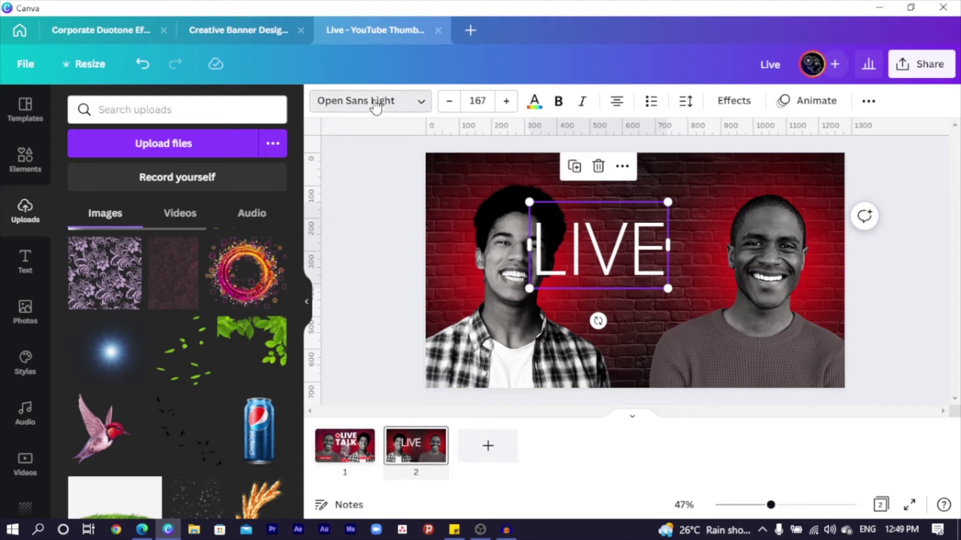
left_click(376, 102)
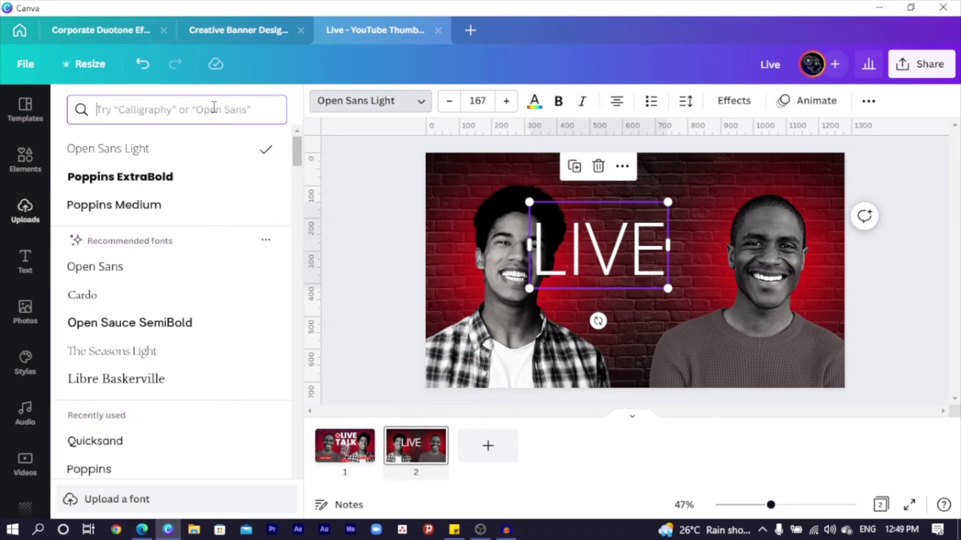
left_click(141, 184)
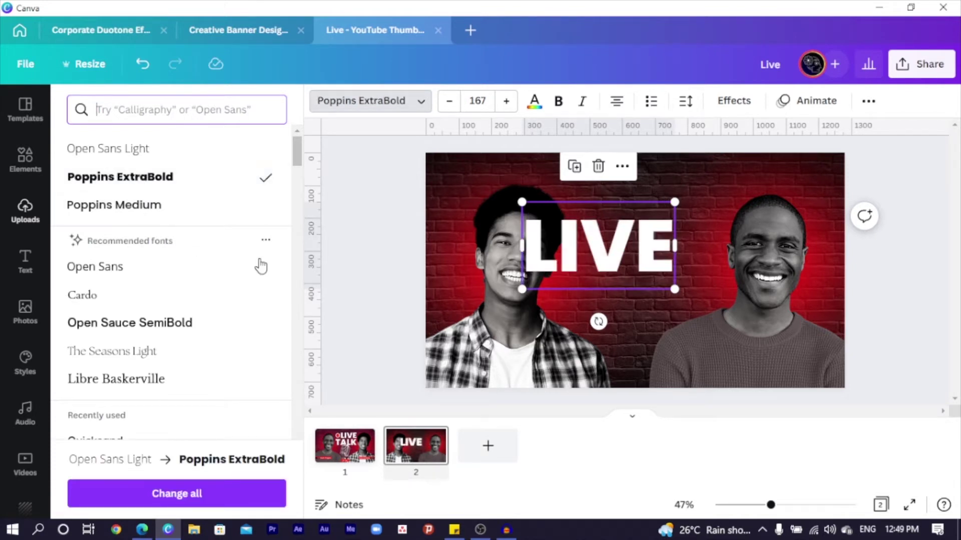
Duplicate LIVE below itself as CHAT, then shrink and centre the pair between the portraits.
left_click_drag(618, 274, 665, 298)
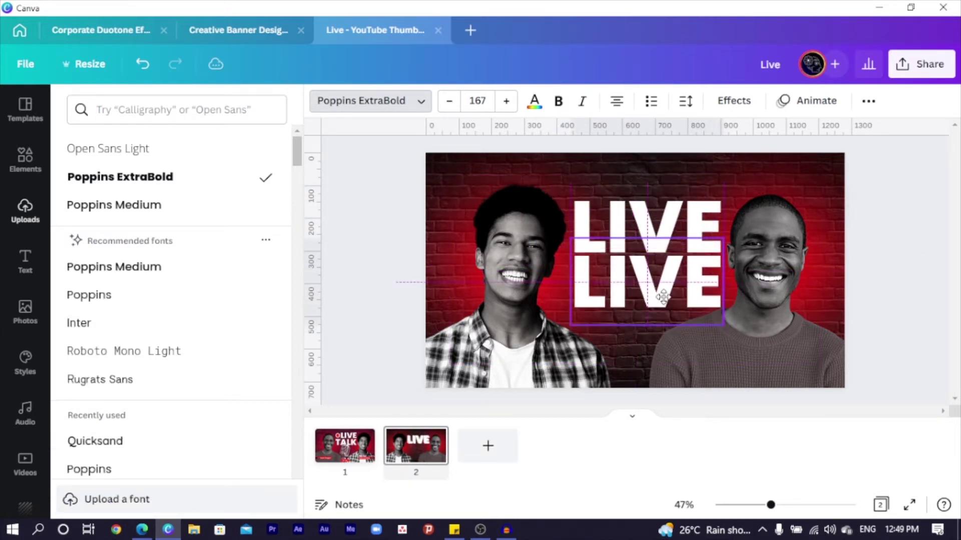
double_click(664, 298)
type("CHA")
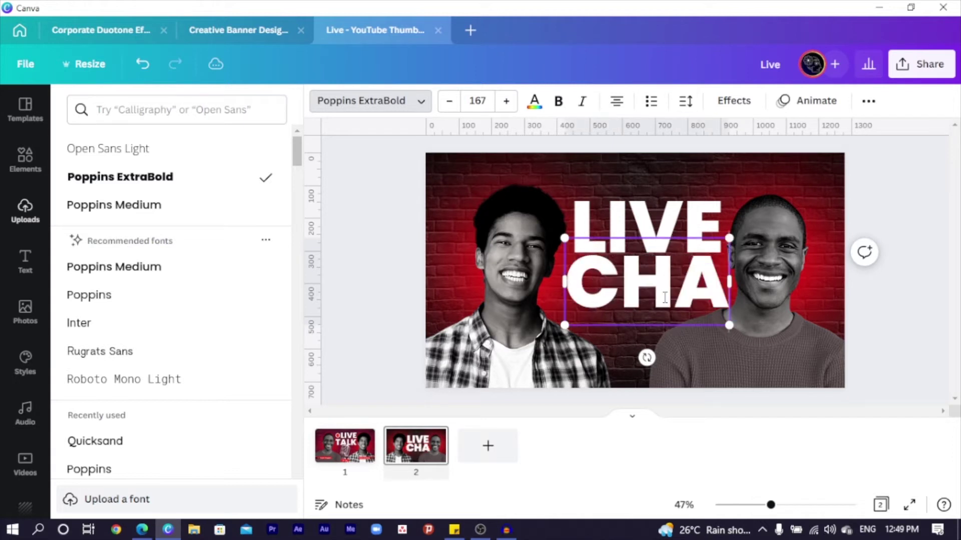
type("T")
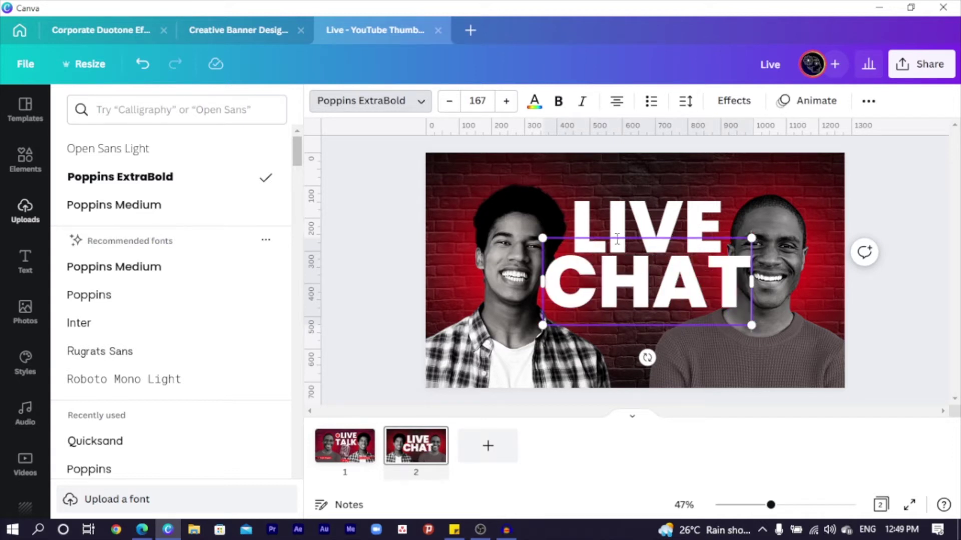
left_click(653, 299)
left_click_drag(638, 298, 611, 299)
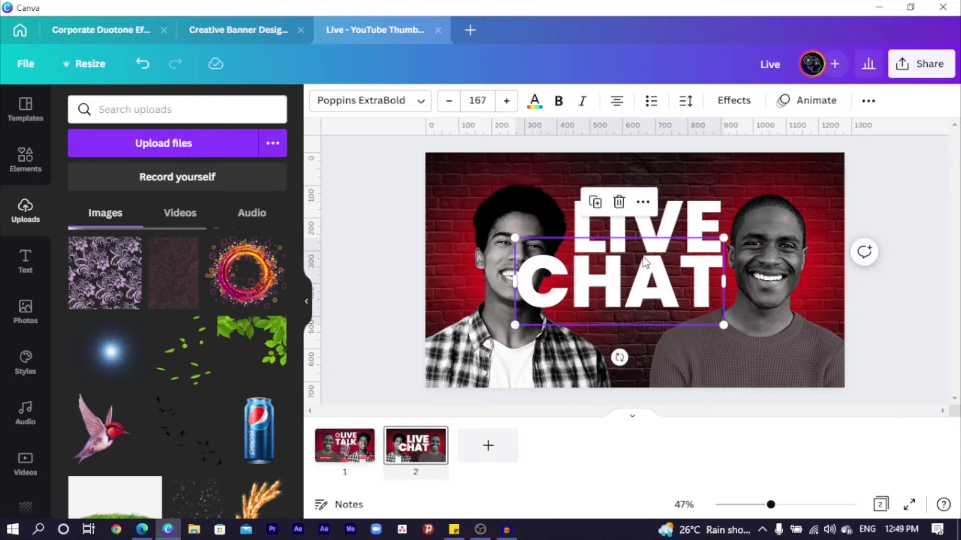
left_click(645, 225, "shift")
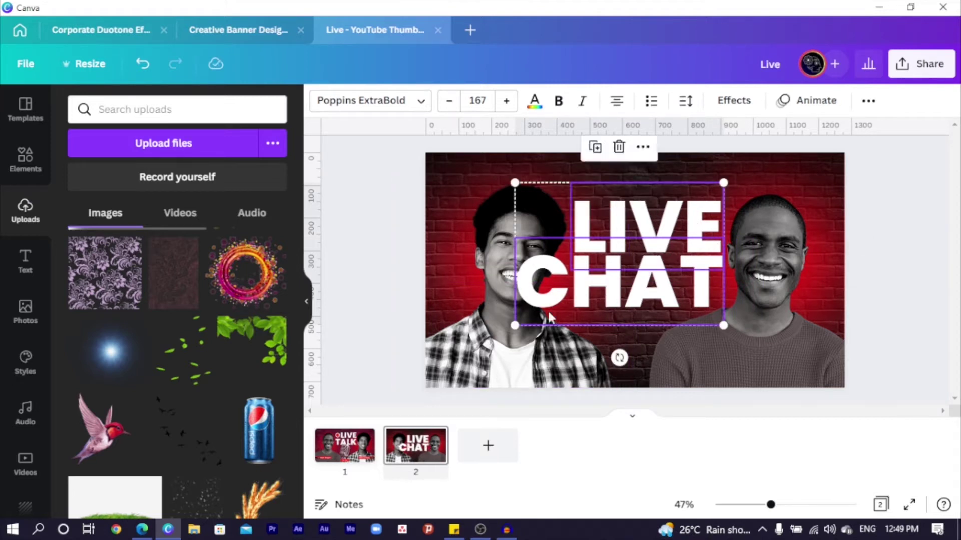
left_click_drag(516, 329, 528, 317)
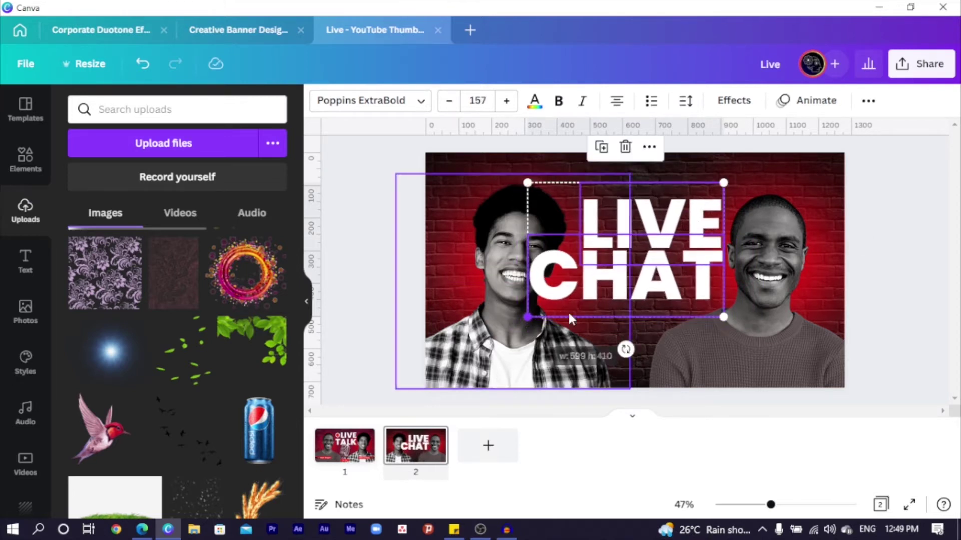
left_click_drag(657, 298, 663, 288)
Nudge the left portrait left and up, then select the right portrait's elements.
left_click_drag(389, 169, 449, 251)
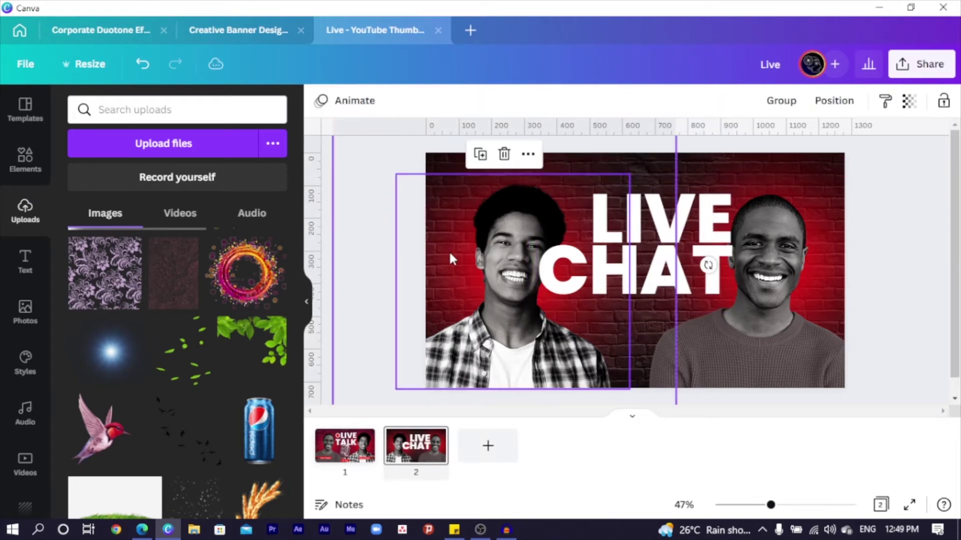
key("shift+Left")
key("shift+Left")
key("shift+Left")
key("shift+Left")
key("shift+Left")
key("shift+Left")
key("shift+Left")
key("shift+Up")
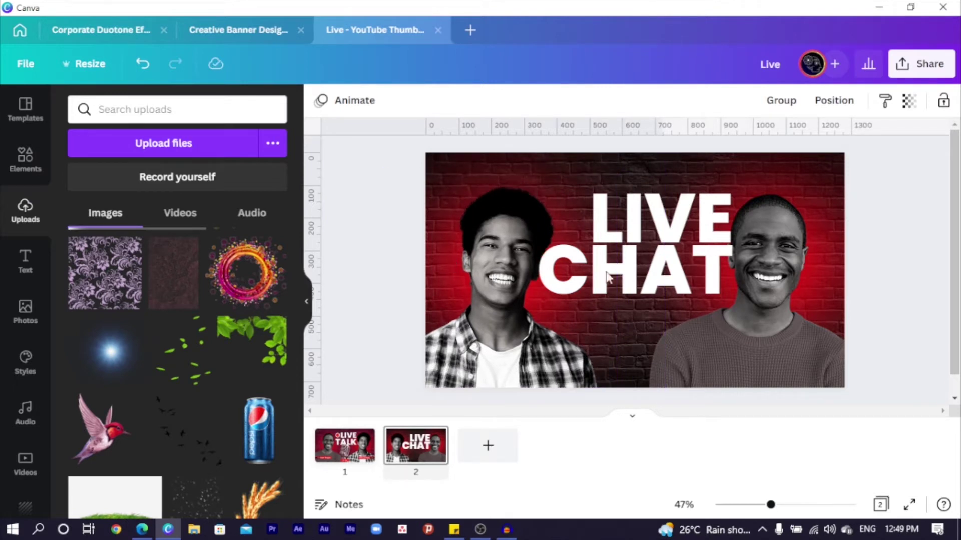
left_click_drag(922, 221, 790, 308)
Nudge the right portrait to the right, away from the title.
key("shift+Right")
key("shift+Right")
key("shift+Right")
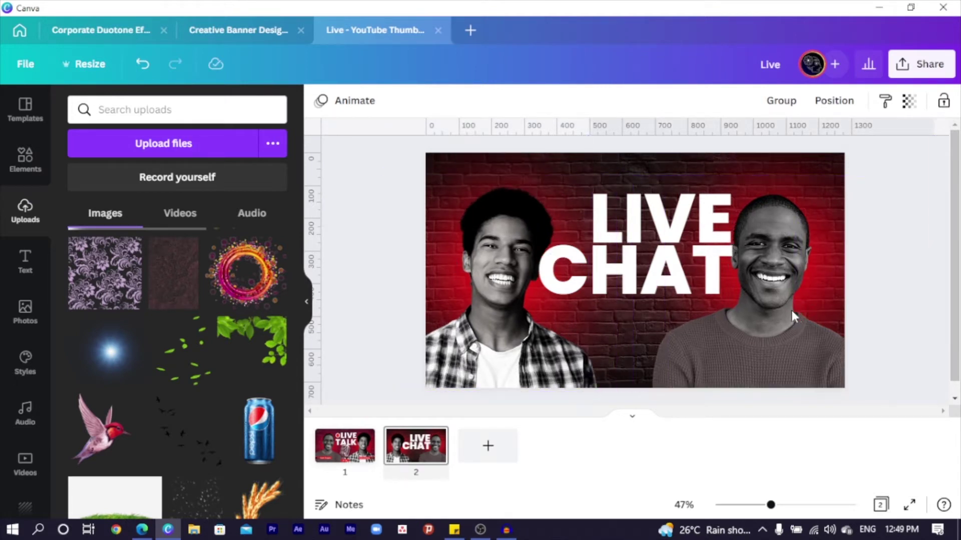
left_click(371, 170)
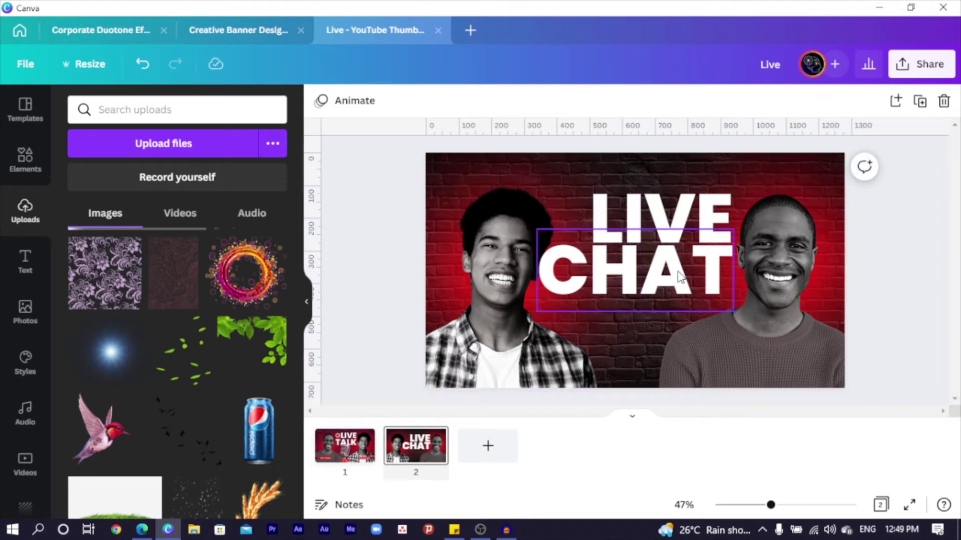
left_click(480, 323)
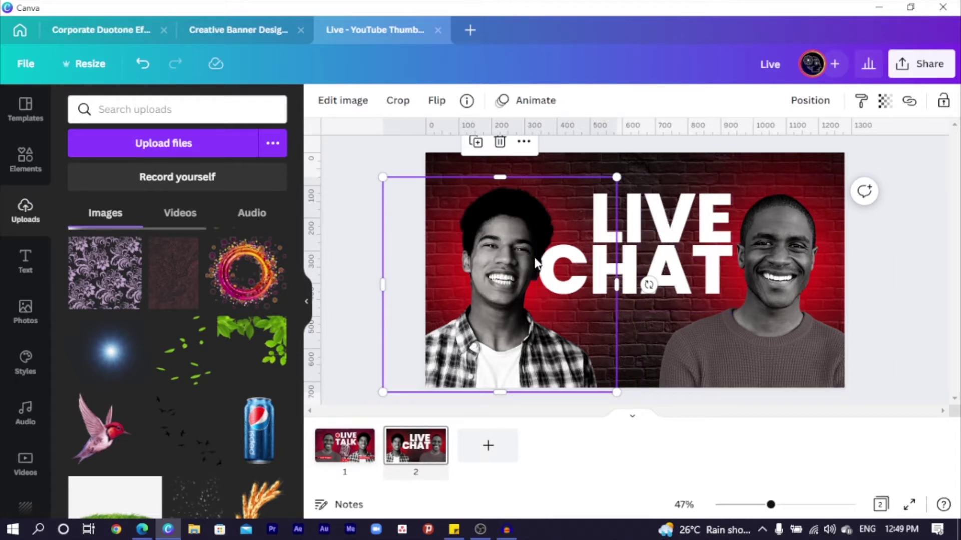
Give LIVE a black drop shadow with blur 36.
left_click(664, 201)
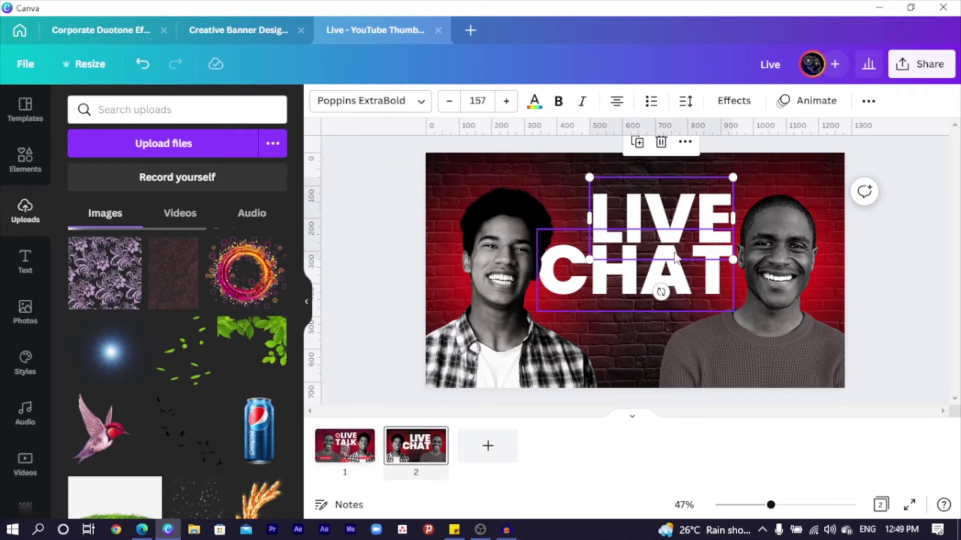
left_click(734, 101)
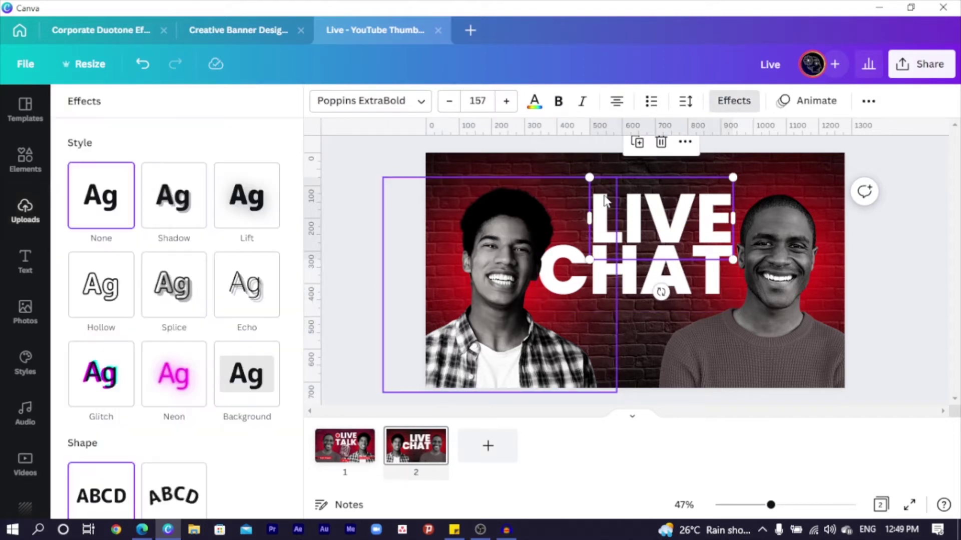
left_click(183, 214)
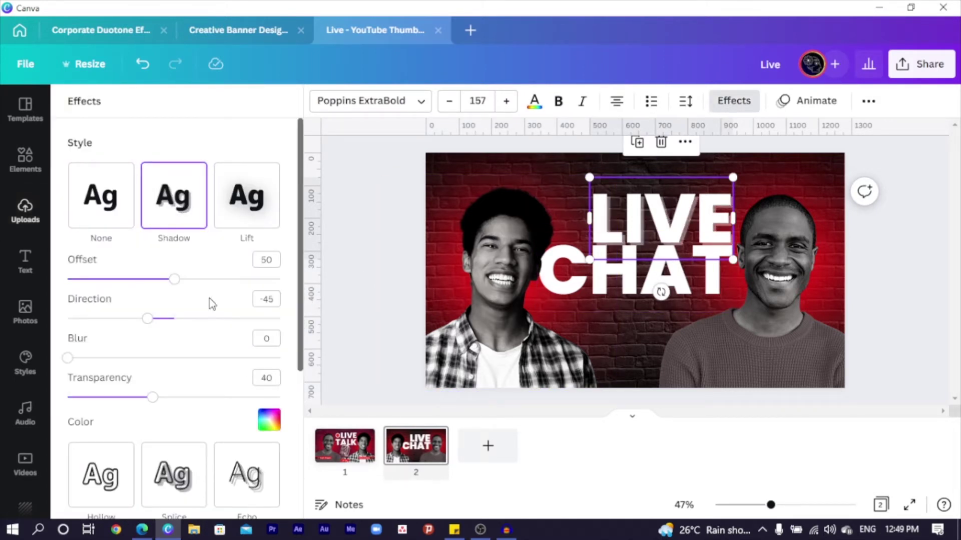
left_click(269, 421)
left_click(111, 214)
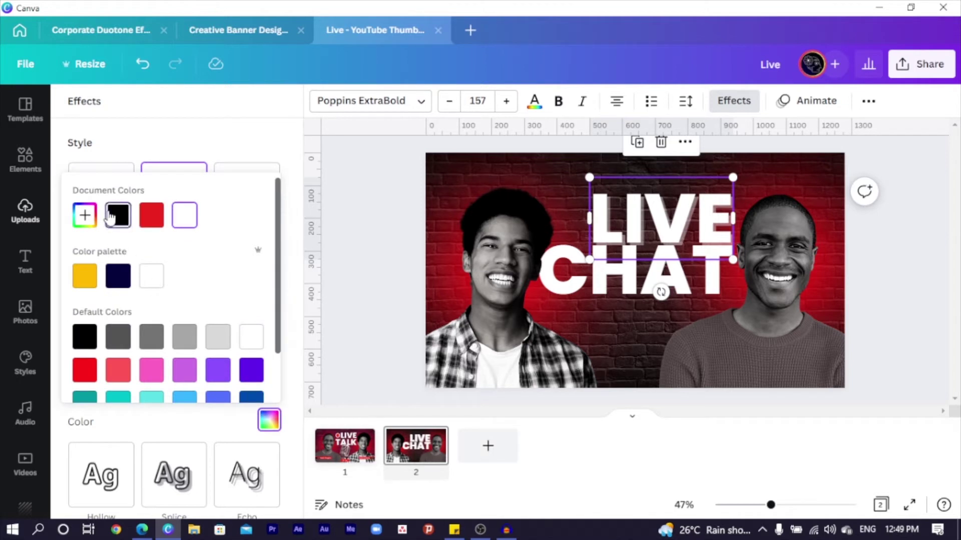
left_click(160, 167)
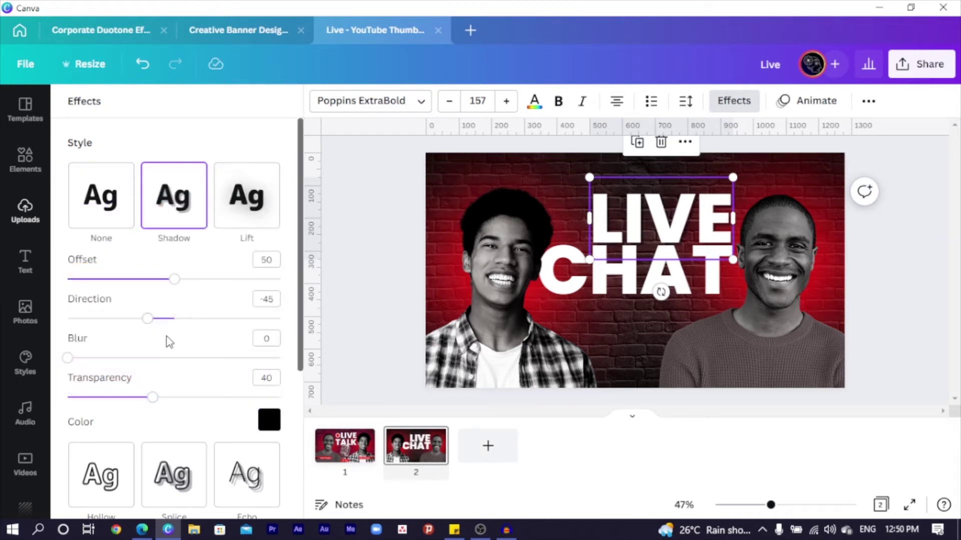
left_click_drag(85, 365, 146, 360)
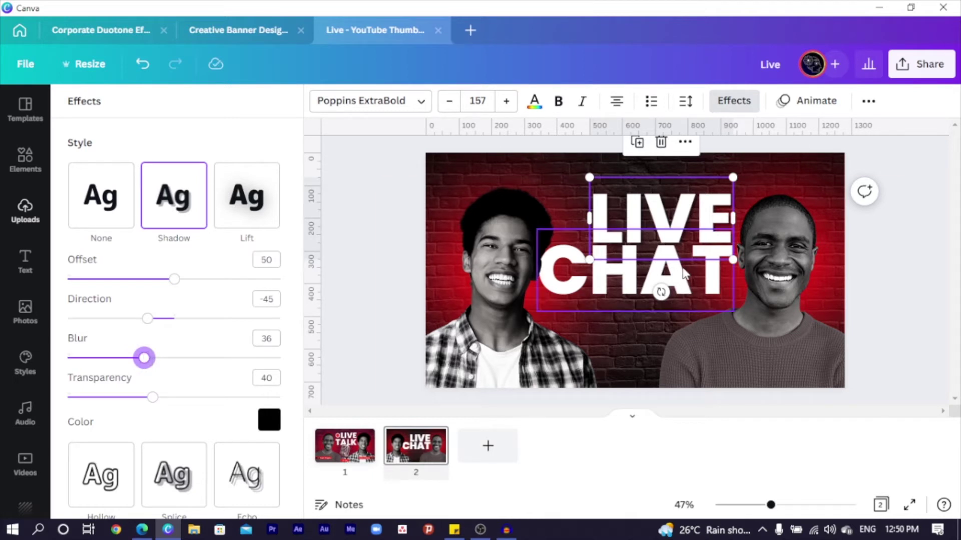
Give CHAT the same black shadow with blur 36, then deselect.
left_click(638, 273)
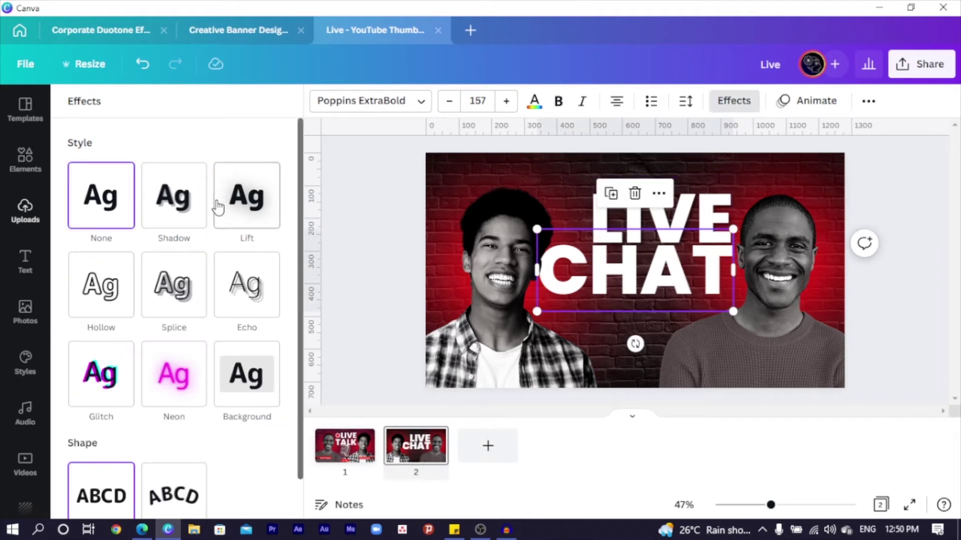
left_click(174, 198)
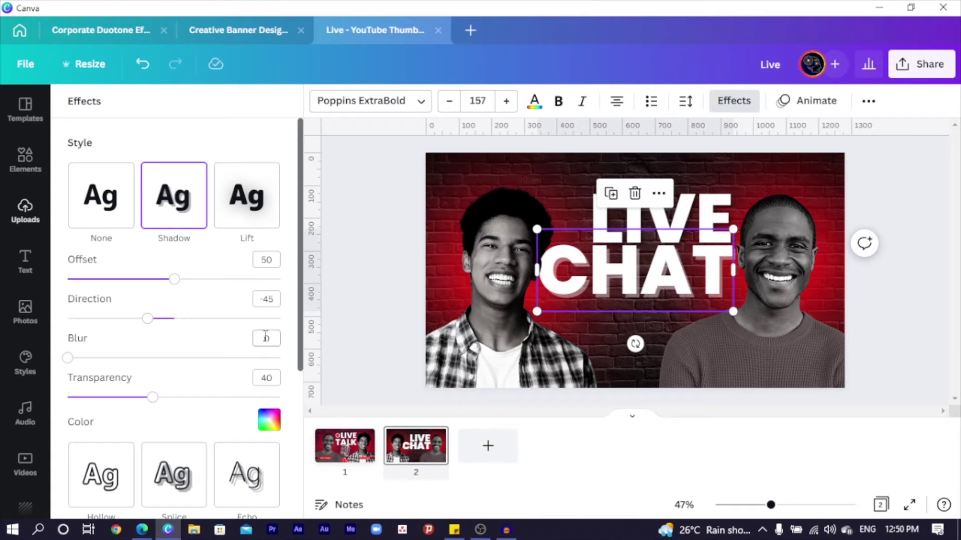
type("36")
key("Return")
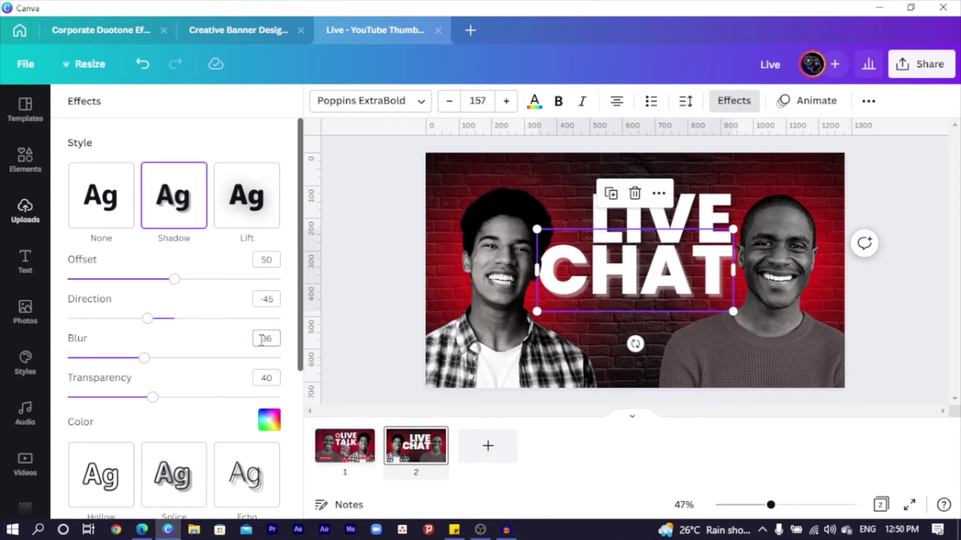
left_click(269, 422)
left_click(119, 215)
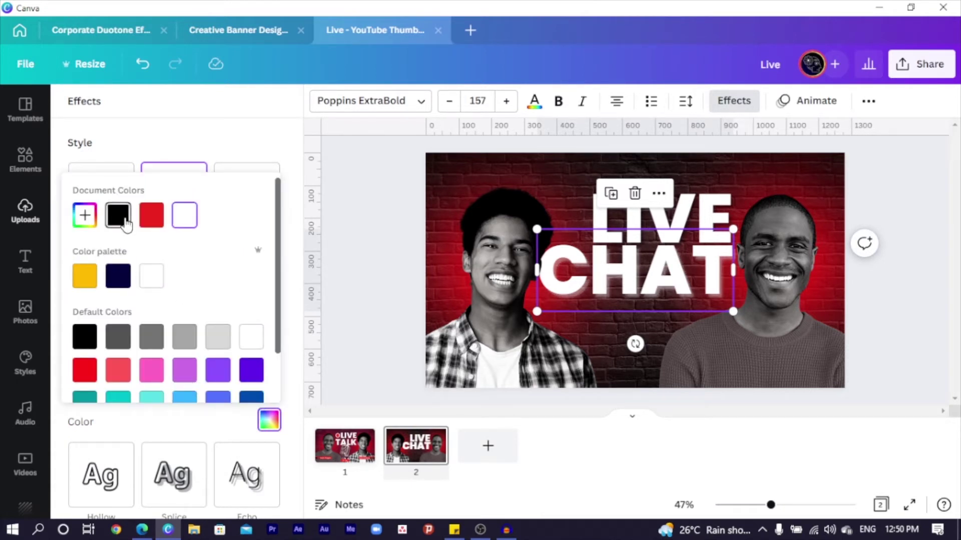
left_click(185, 122)
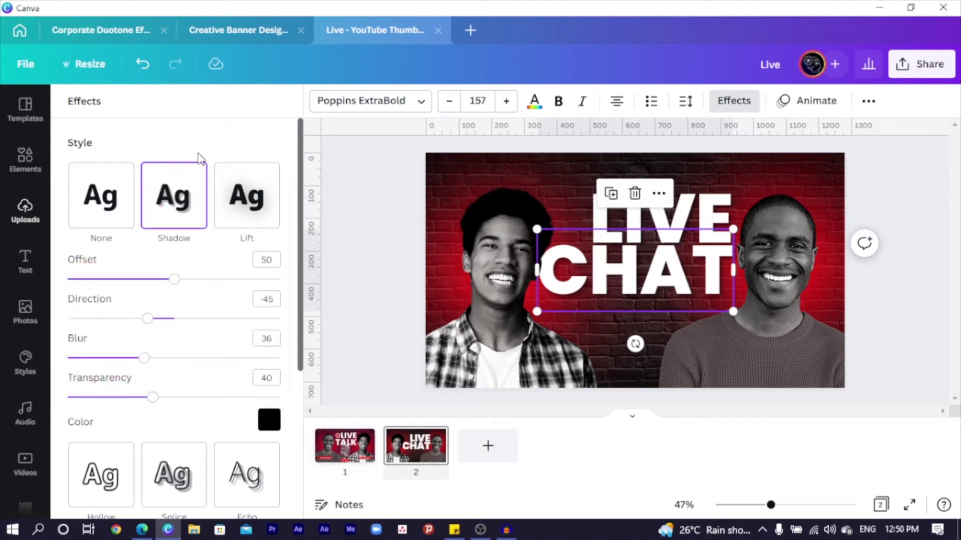
left_click(399, 166)
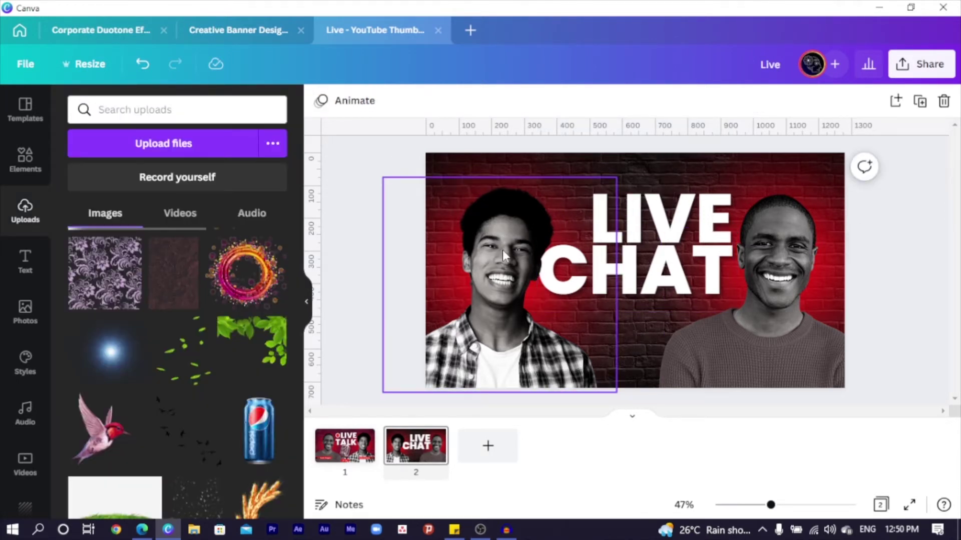
Paste a circle, shrink it to about half size and move it in front of LIVE.
key("ctrl+v")
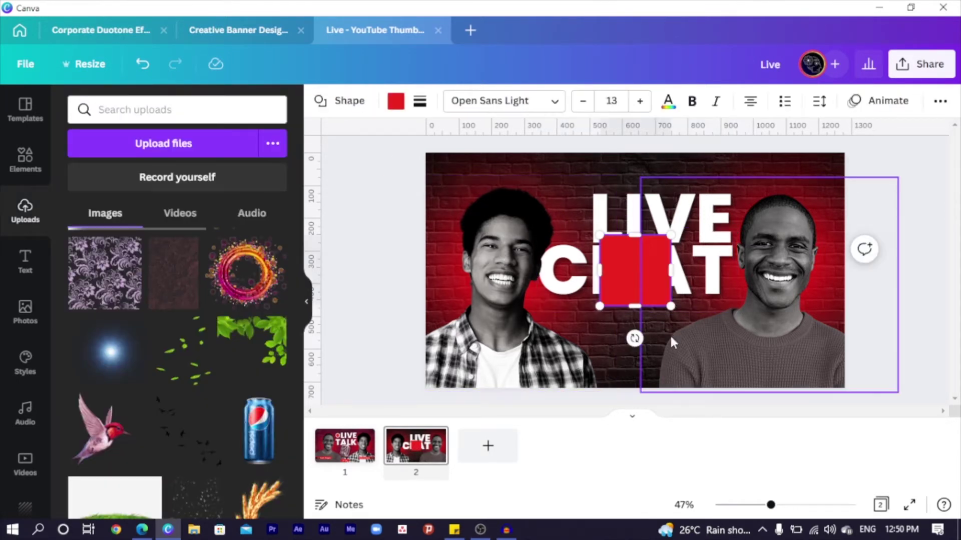
key("ctrl+z")
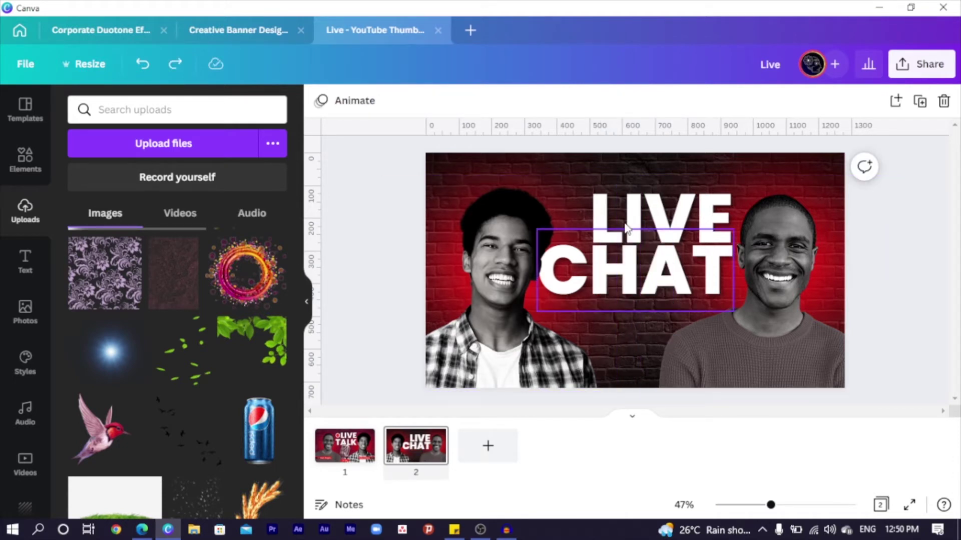
key("ctrl+v")
left_click_drag(670, 306, 640, 276)
left_click_drag(632, 311, 581, 271)
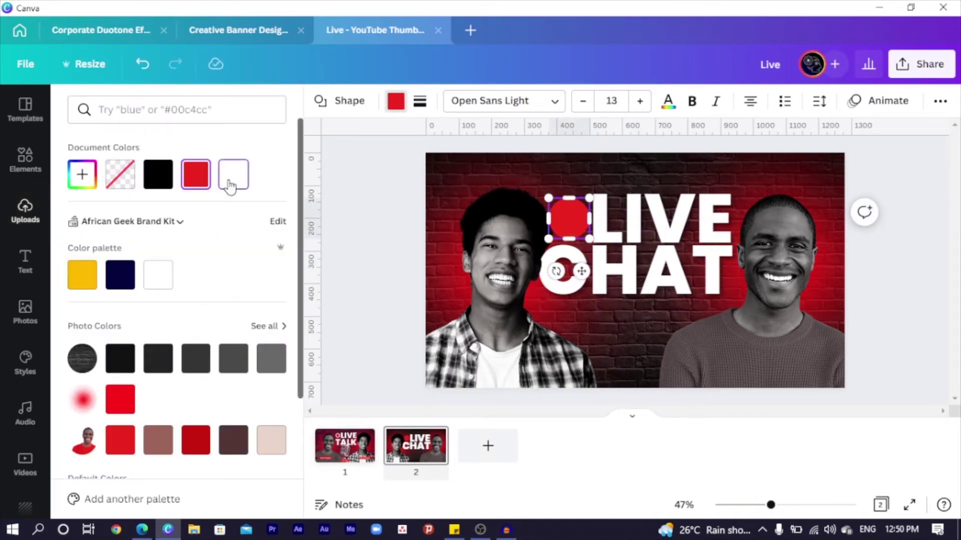
left_click(230, 187)
left_click(399, 201)
Shrink the circle further, colour it red and align it just left of LIVE.
left_click(564, 222)
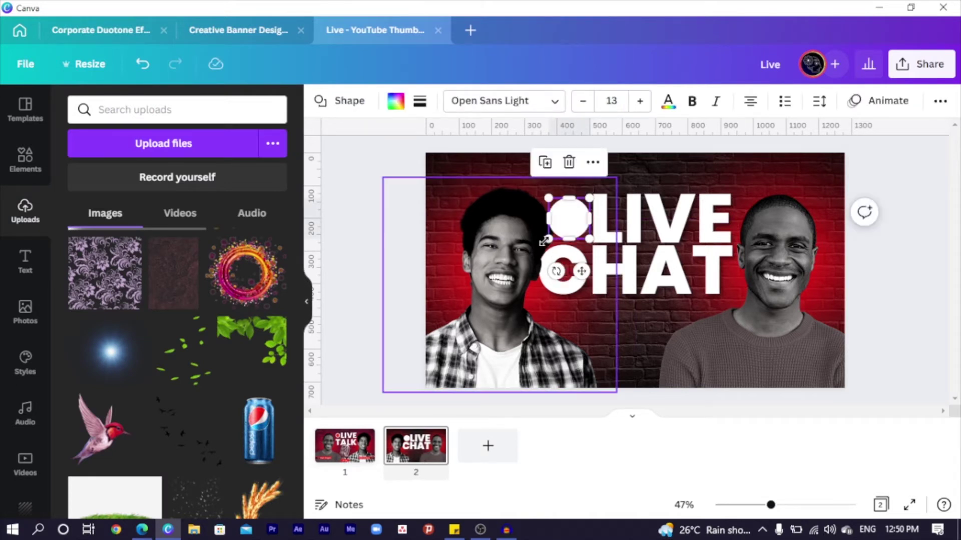
left_click_drag(544, 242, 553, 234)
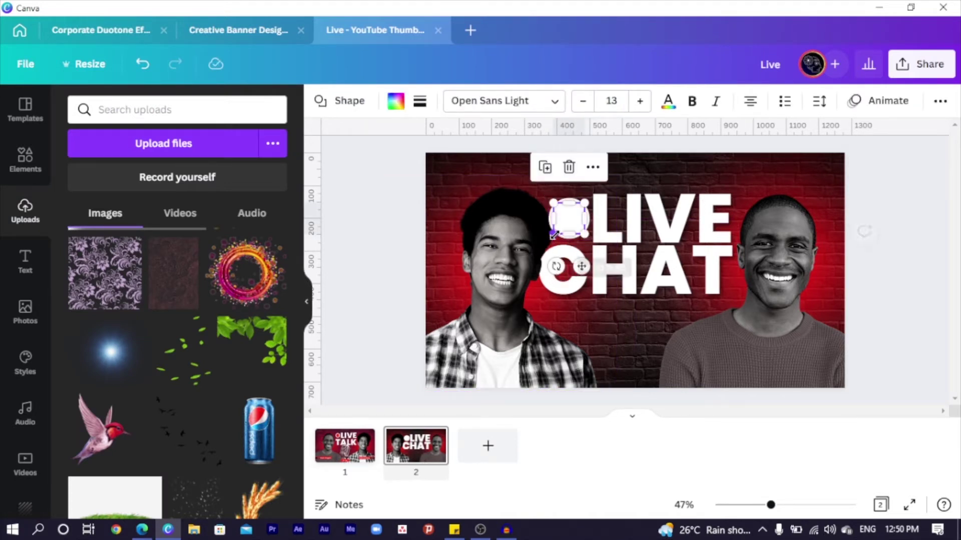
left_click(395, 100)
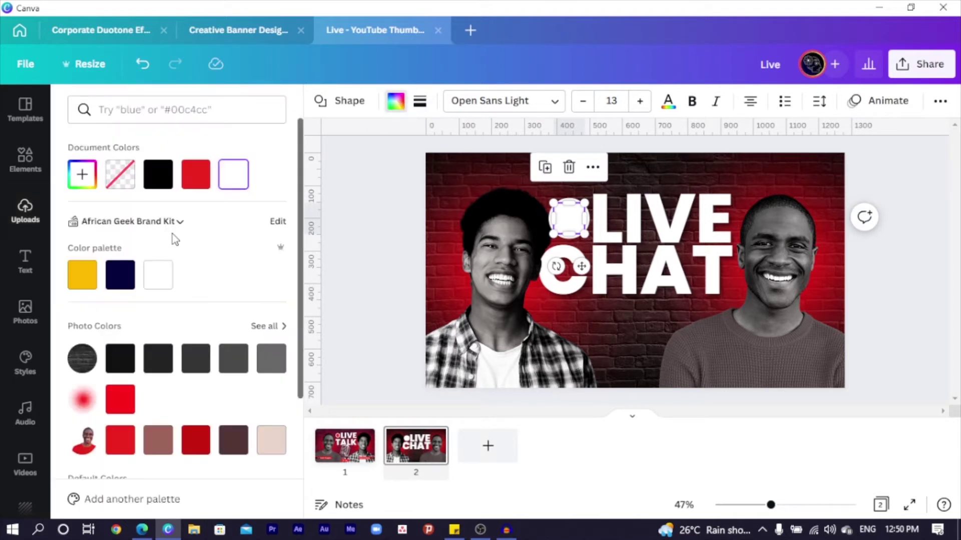
left_click(195, 172)
left_click(393, 206)
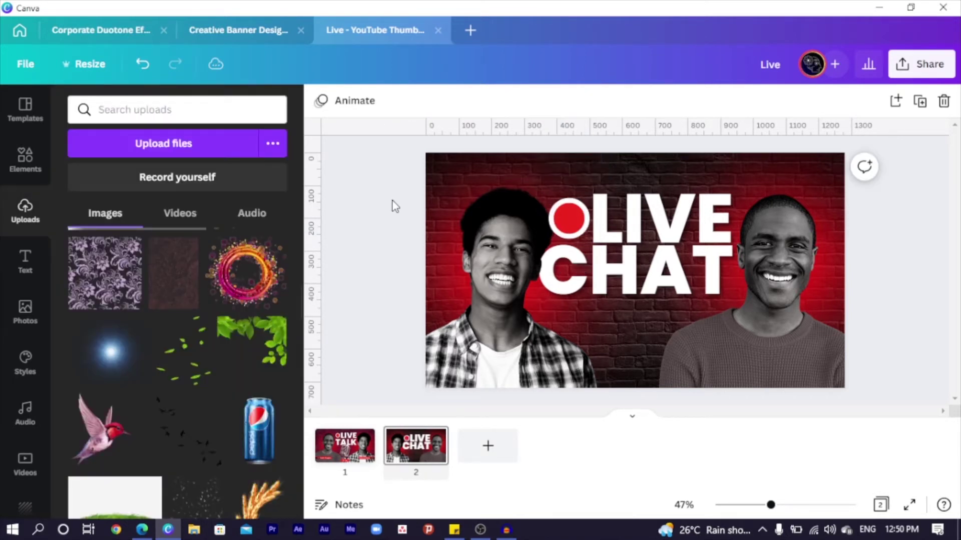
left_click(570, 233)
left_click_drag(548, 239, 553, 234)
left_click_drag(585, 267, 587, 268)
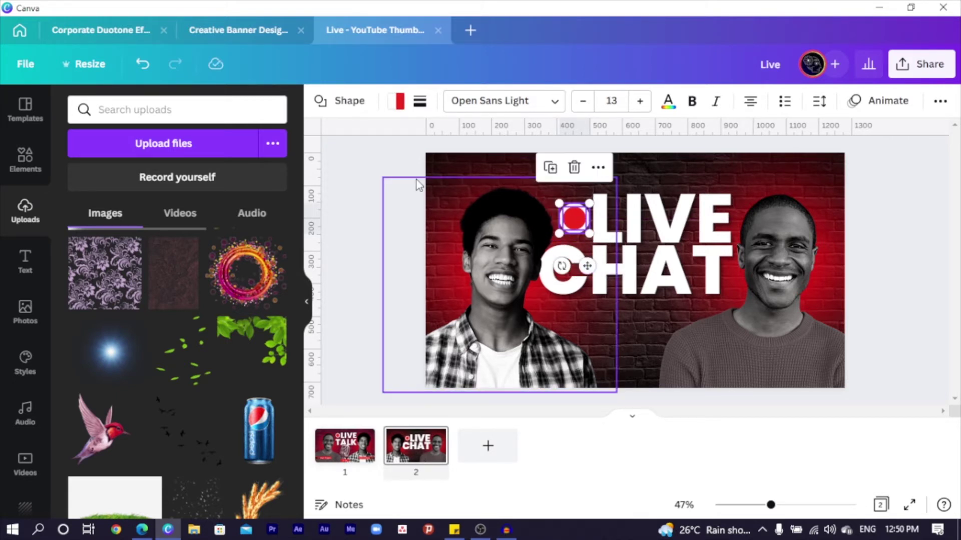
left_click(378, 171)
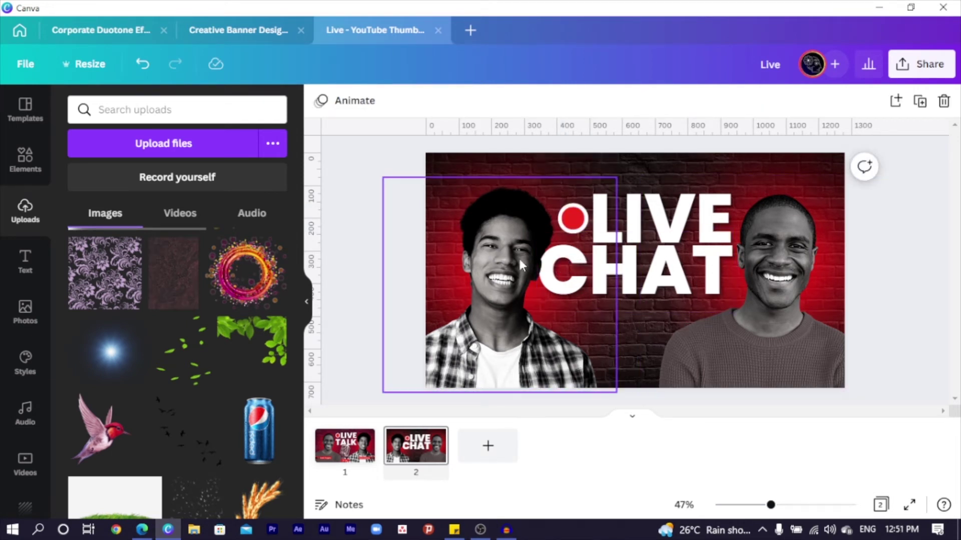
Add a red rectangle and stretch it into a bar at the bottom-left under the left portrait.
left_click(483, 348)
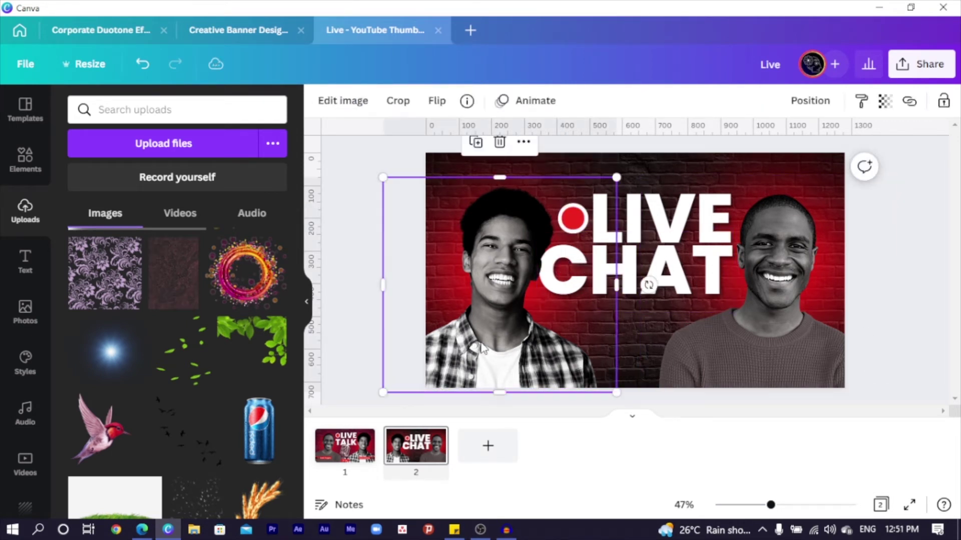
left_click(359, 248)
key("r")
left_click_drag(647, 282, 451, 331)
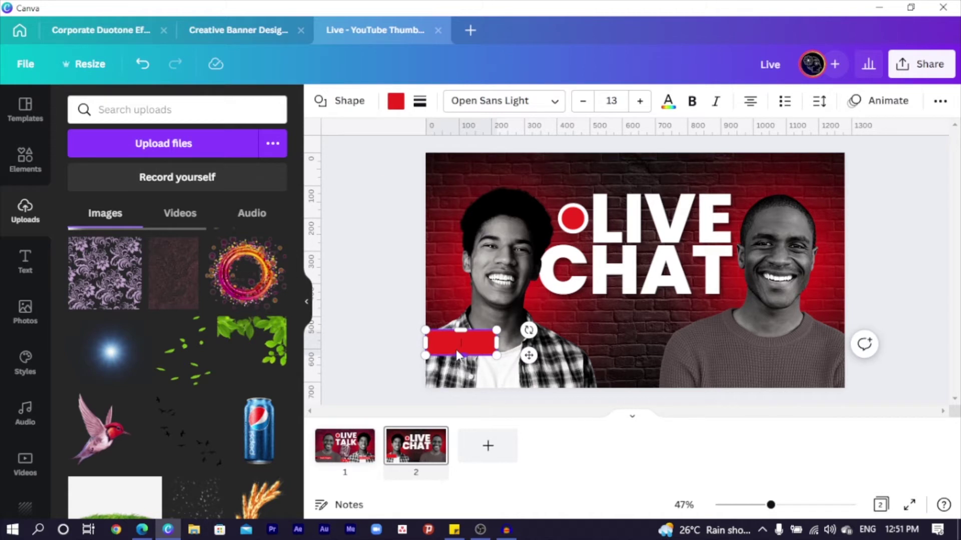
left_click_drag(531, 356, 598, 363)
Duplicate the red bar under the right portrait and align it.
left_click(485, 372)
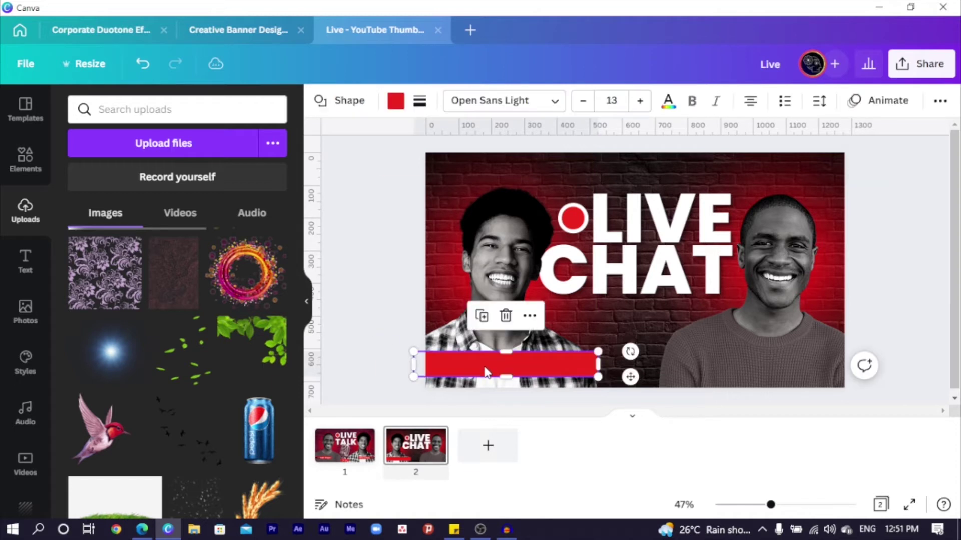
left_click_drag(579, 356, 759, 365)
left_click(350, 301)
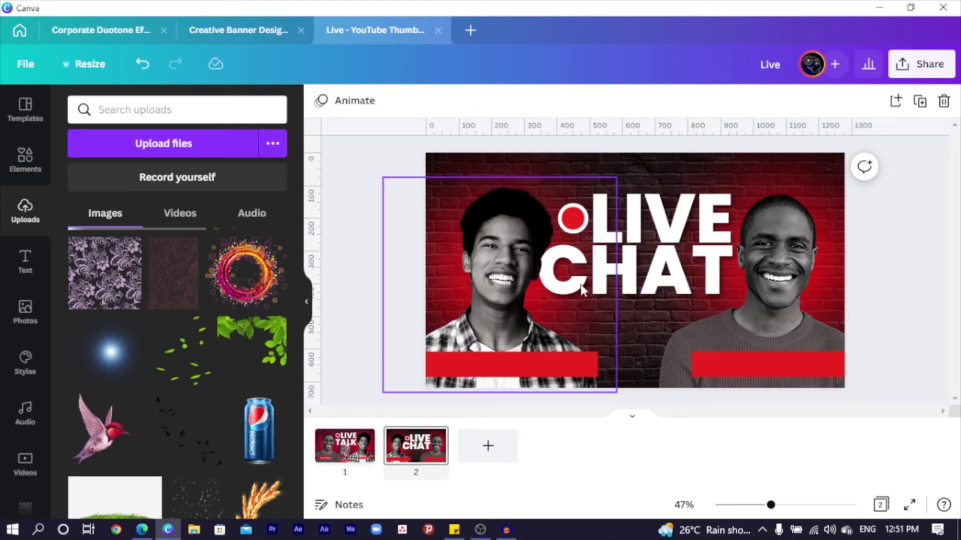
Add a paragraph text box on the left red bar and resize the bar and text together.
key("t")
left_click_drag(646, 275, 543, 395)
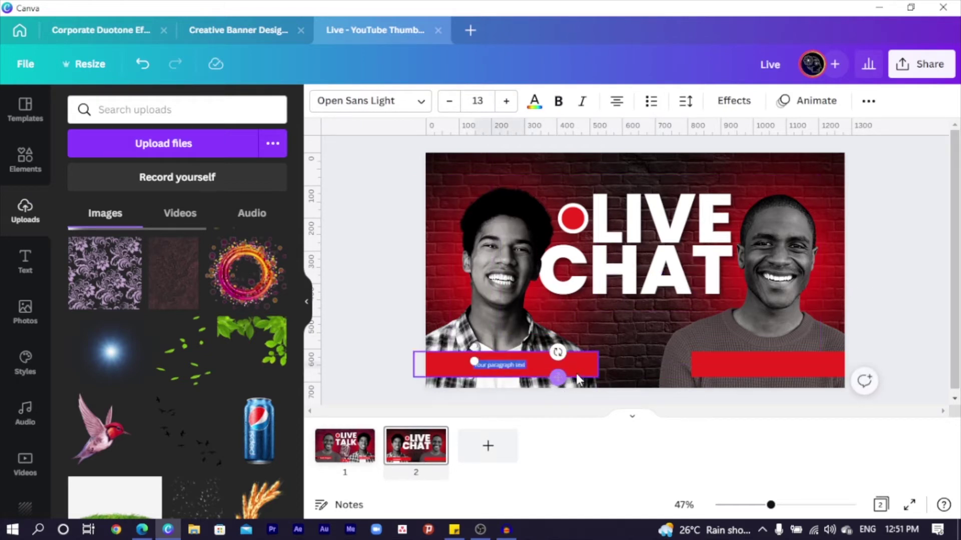
left_click(592, 375, "shift")
left_click_drag(596, 374, 580, 373)
left_click_drag(431, 364, 404, 365)
Replace the placeholder with the host's name at about size 29, positioned within the bar.
left_click(505, 369)
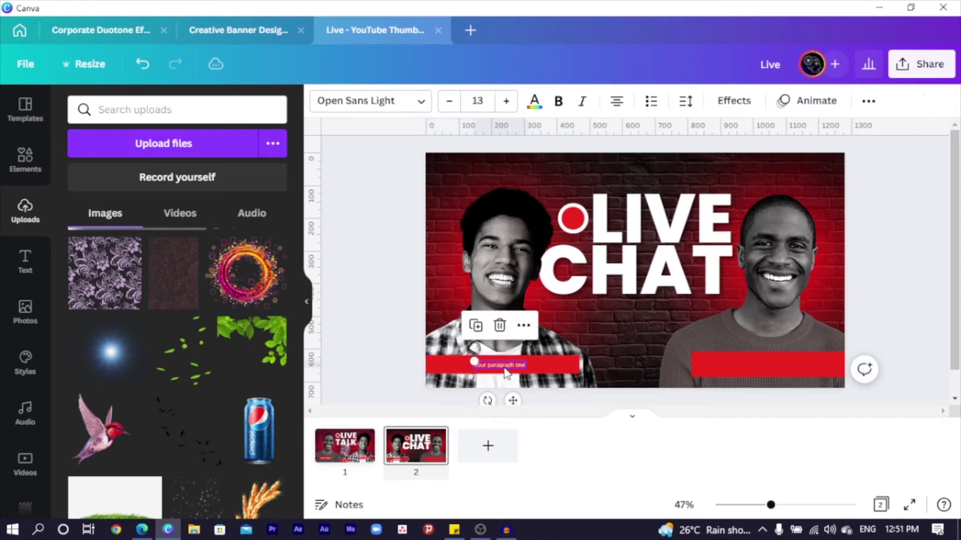
left_click(504, 367)
key("BackSpace")
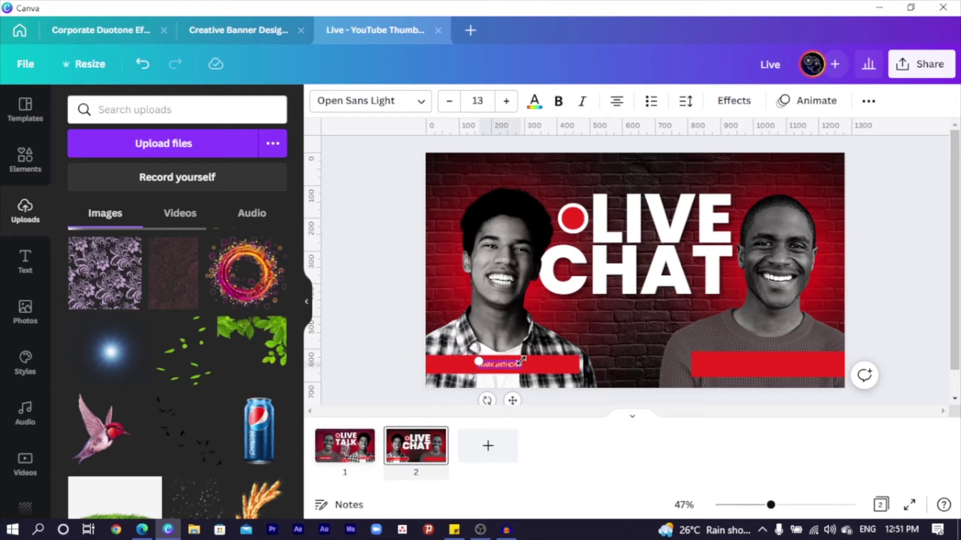
left_click_drag(524, 357, 576, 352)
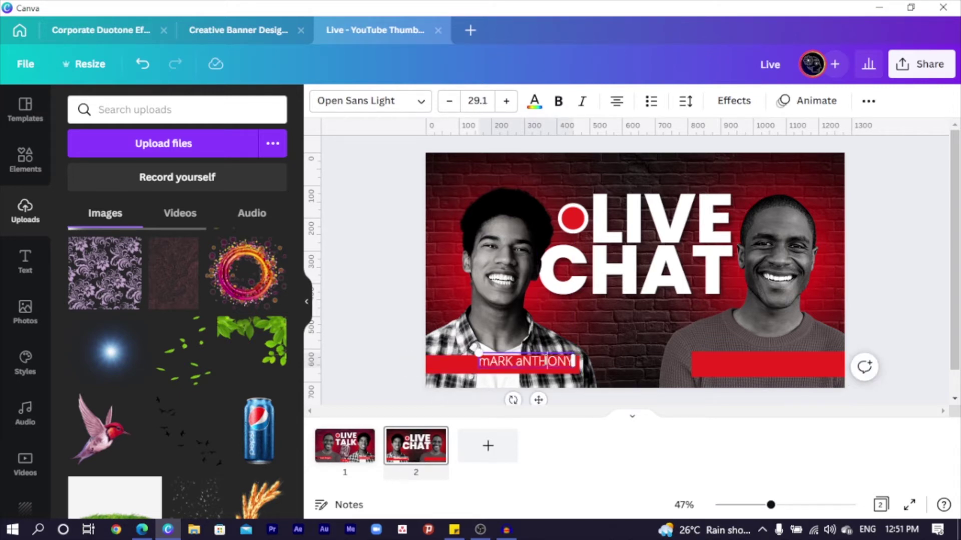
type("MArk")
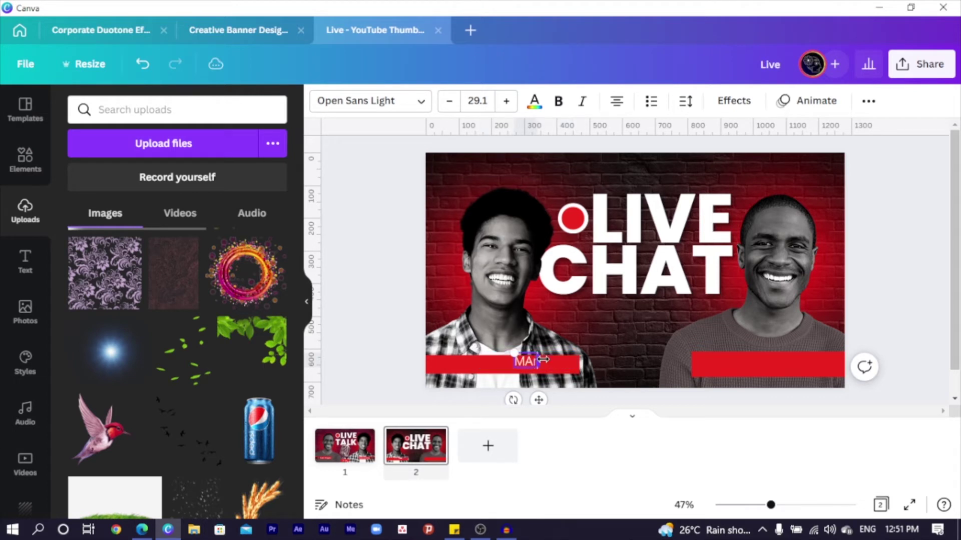
key("BackSpace")
key("BackSpace")
key("BackSpace")
key("BackSpace")
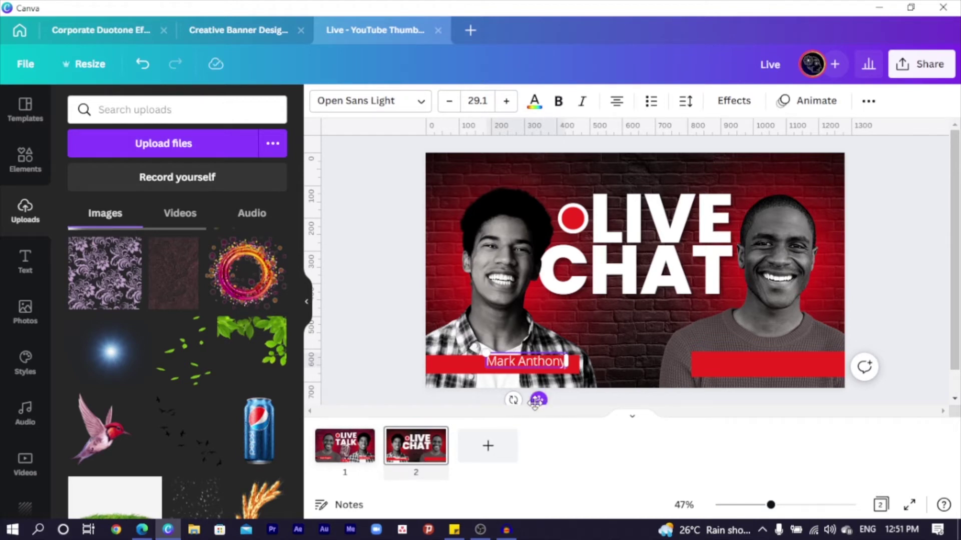
left_click_drag(535, 400, 518, 407)
Set the name in Poppins Medium and shorten the red bar from its right end.
left_click(513, 373)
left_click(513, 373)
double_click(513, 370)
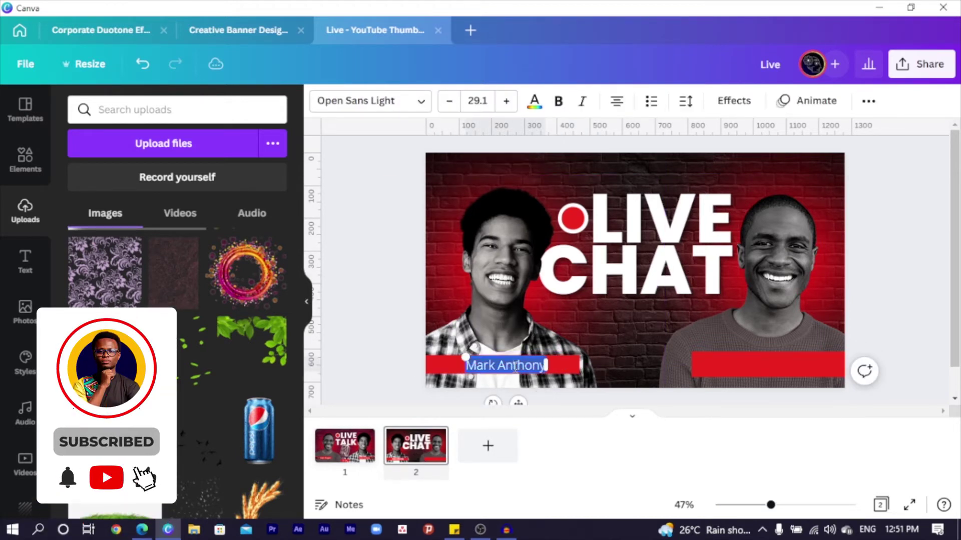
left_click(410, 108)
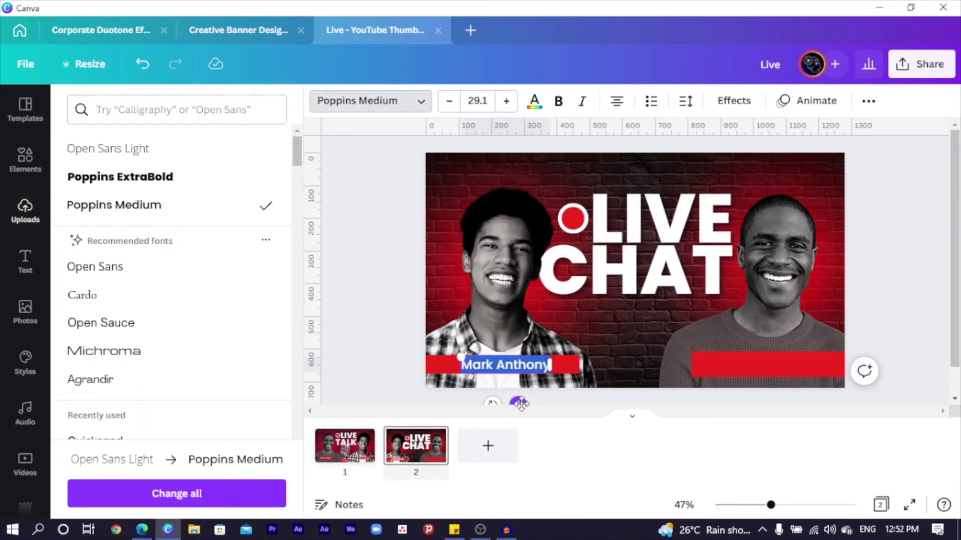
left_click(575, 364)
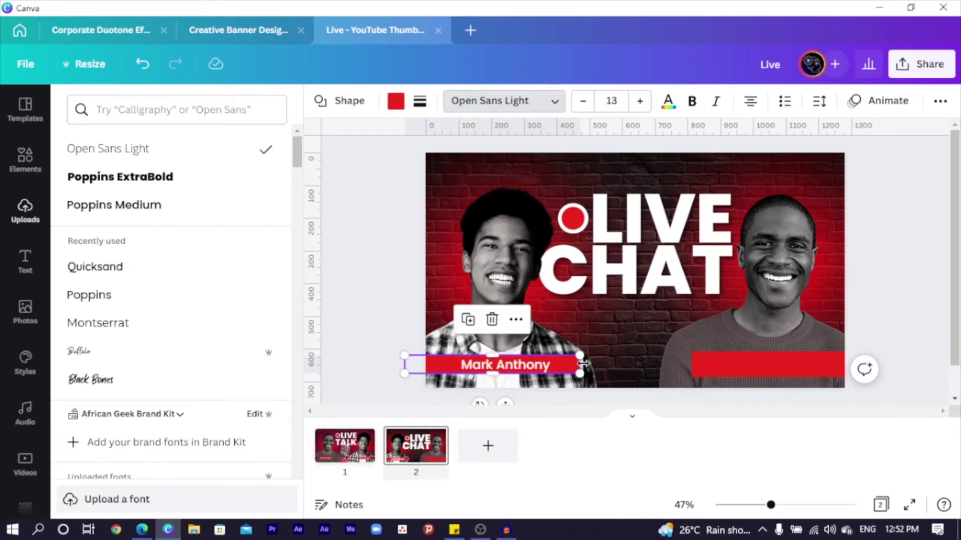
left_click_drag(564, 366, 558, 366)
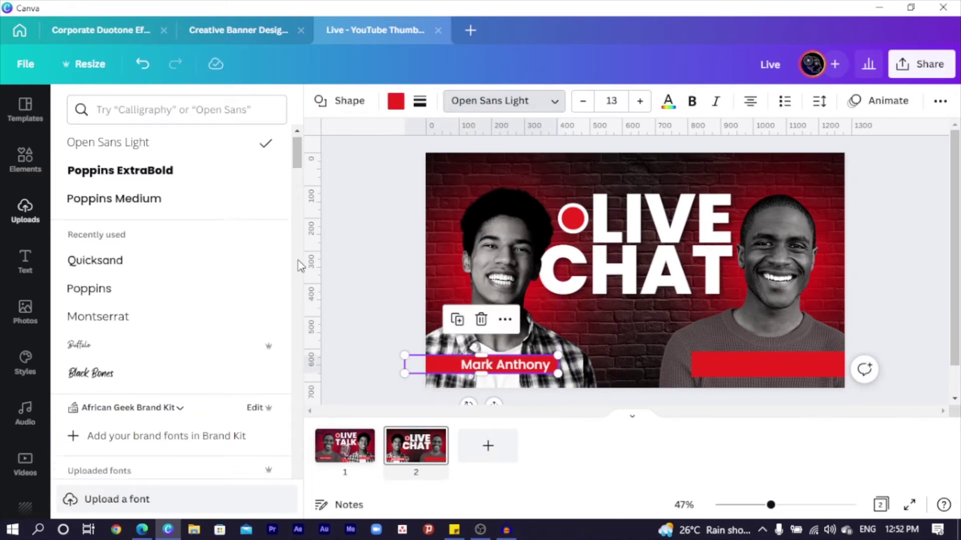
left_click(360, 267)
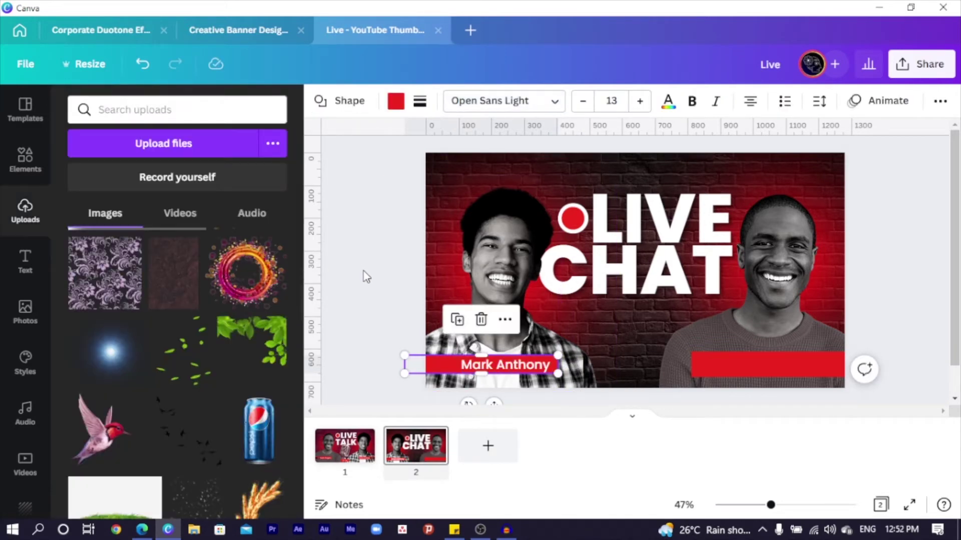
left_click(493, 372)
Line up the name text, then make the name bar thinner (42 px) and black.
left_click_drag(493, 372, 498, 373)
left_click_drag(520, 404, 522, 400)
left_click(449, 361)
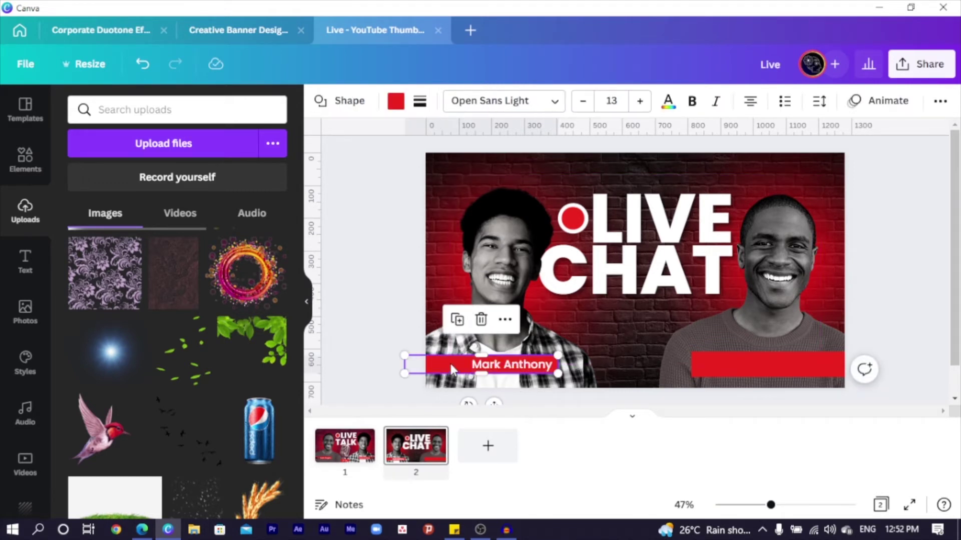
left_click_drag(485, 385, 486, 372)
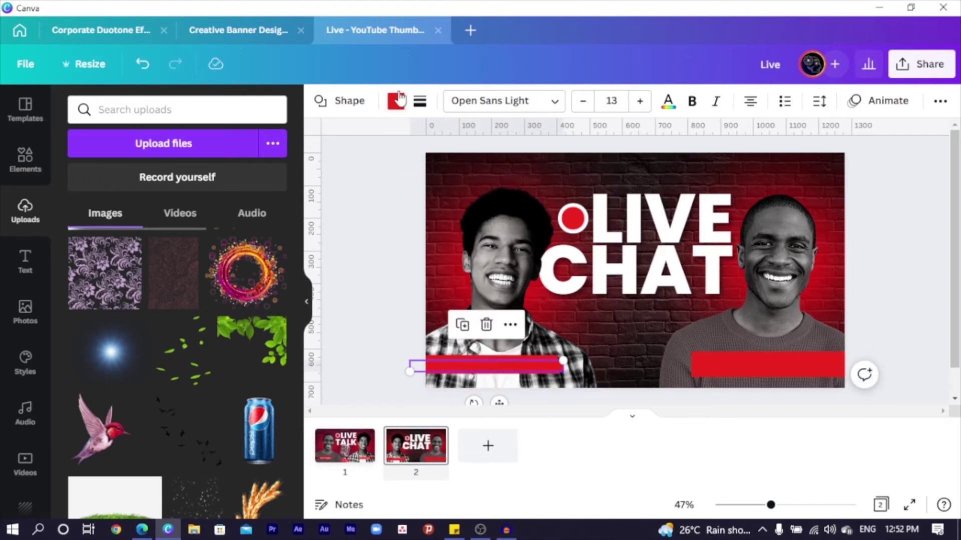
left_click(396, 101)
left_click(165, 185)
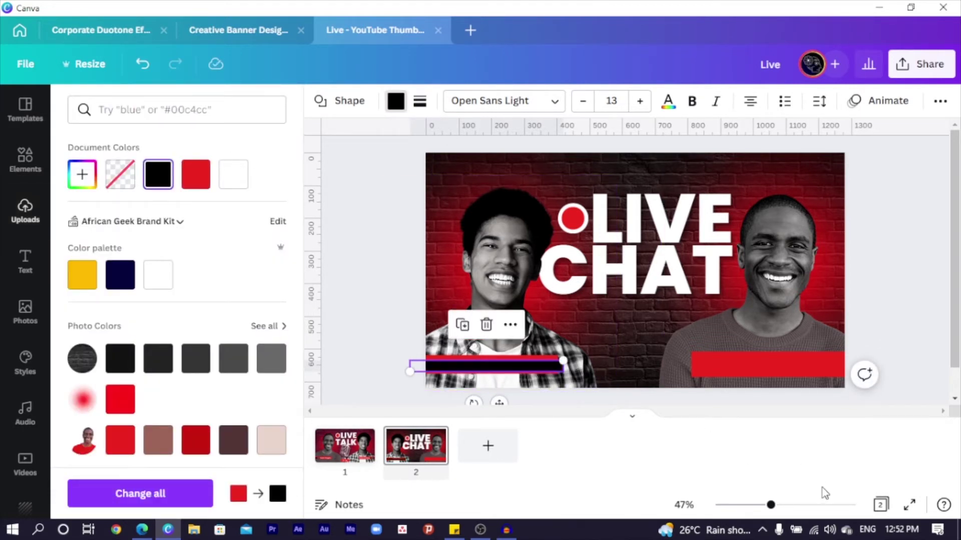
left_click_drag(775, 507, 787, 506)
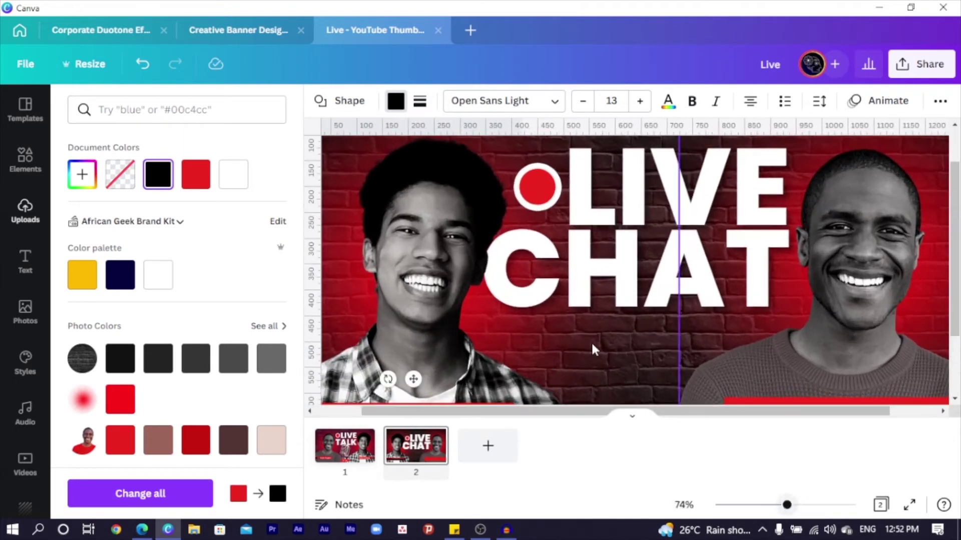
left_click_drag(499, 411, 453, 411)
Make the black bar 42 px tall and slide it left, then shift the name text down.
left_click_drag(417, 360, 303, 356)
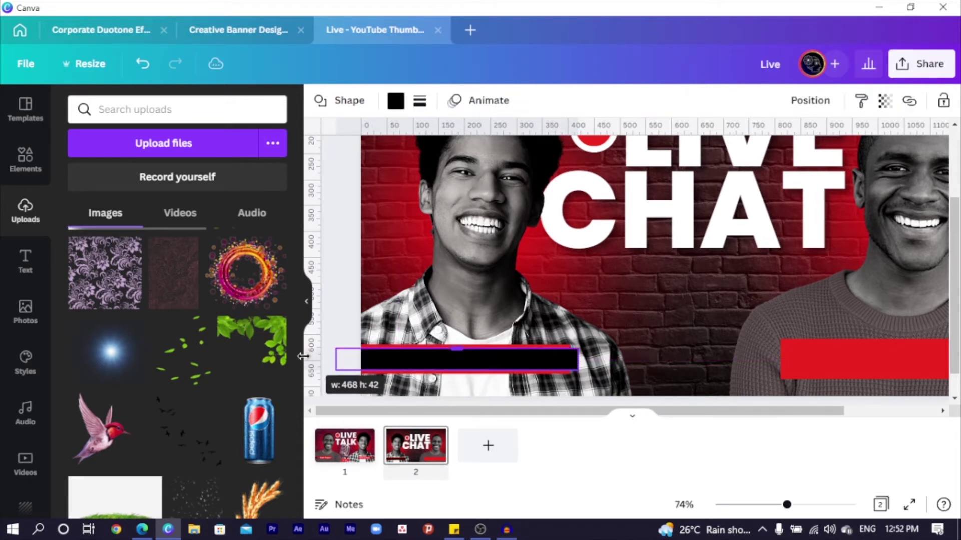
left_click_drag(515, 358, 366, 359)
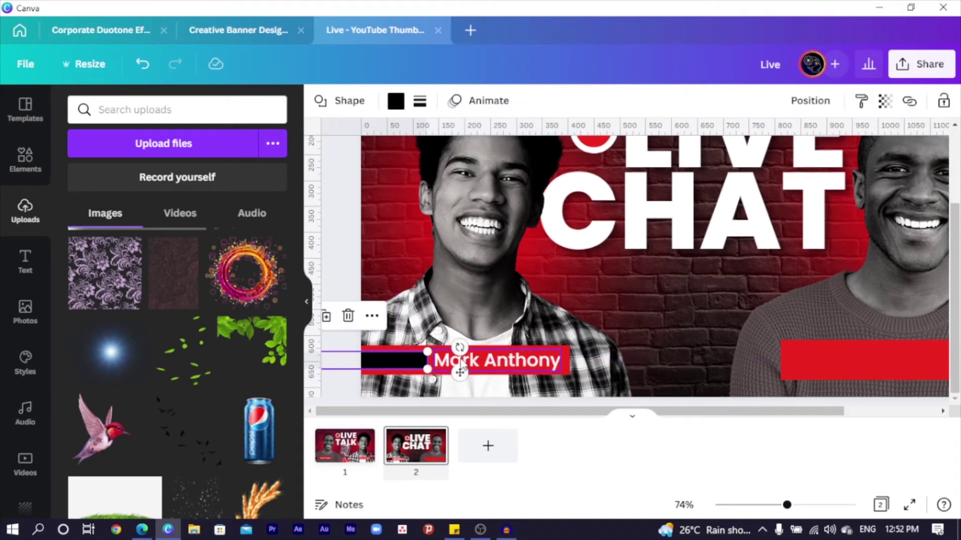
left_click(544, 357)
left_click_drag(544, 358, 547, 377)
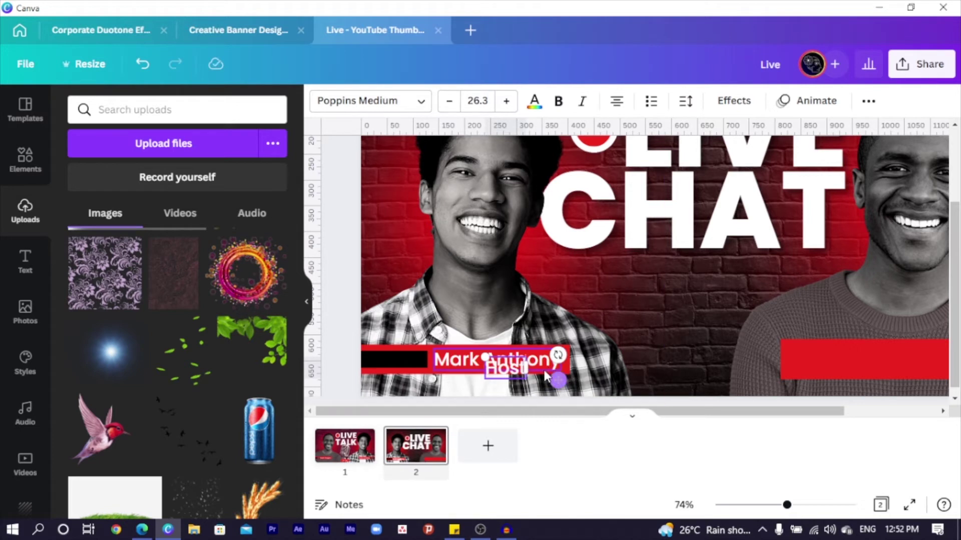
Shrink the Host label to about 18.5 onto the black bar, then select all banner parts.
left_click_drag(486, 357, 498, 365)
left_click_drag(558, 384, 455, 381)
left_click(349, 336)
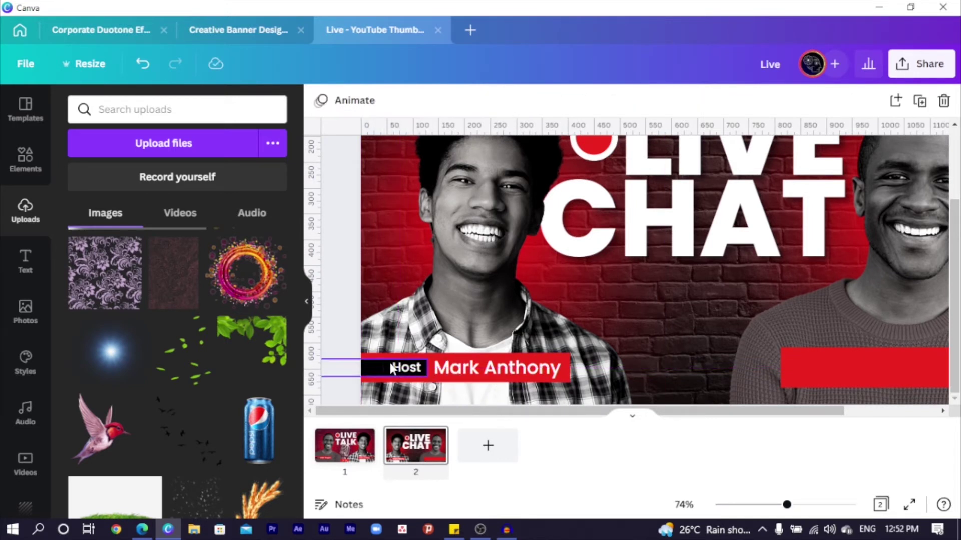
left_click(406, 376)
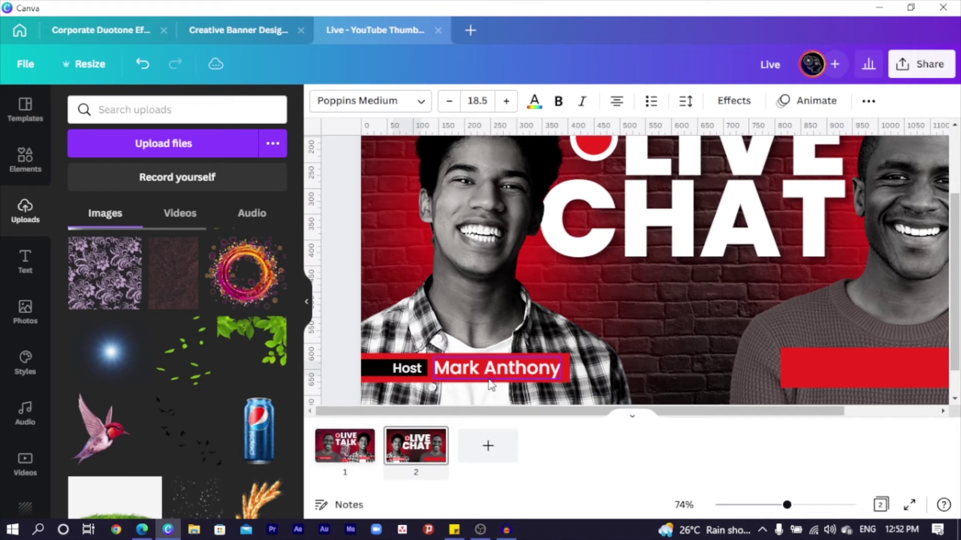
double_click(423, 376)
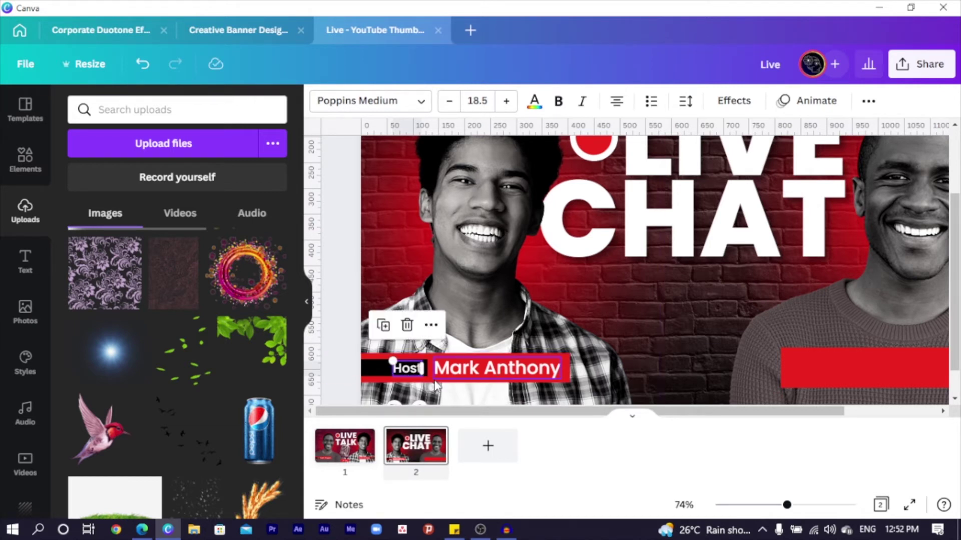
left_click(434, 379)
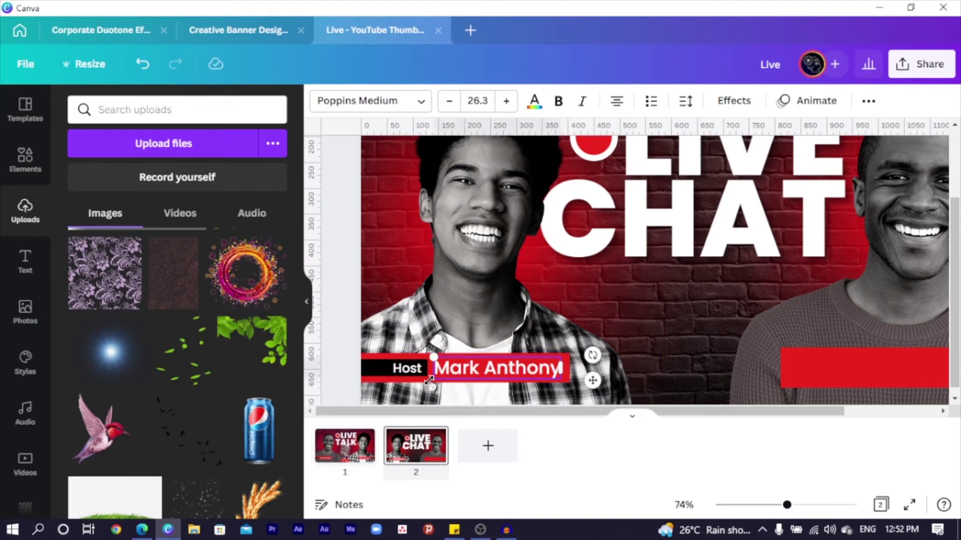
left_click(401, 373, "shift")
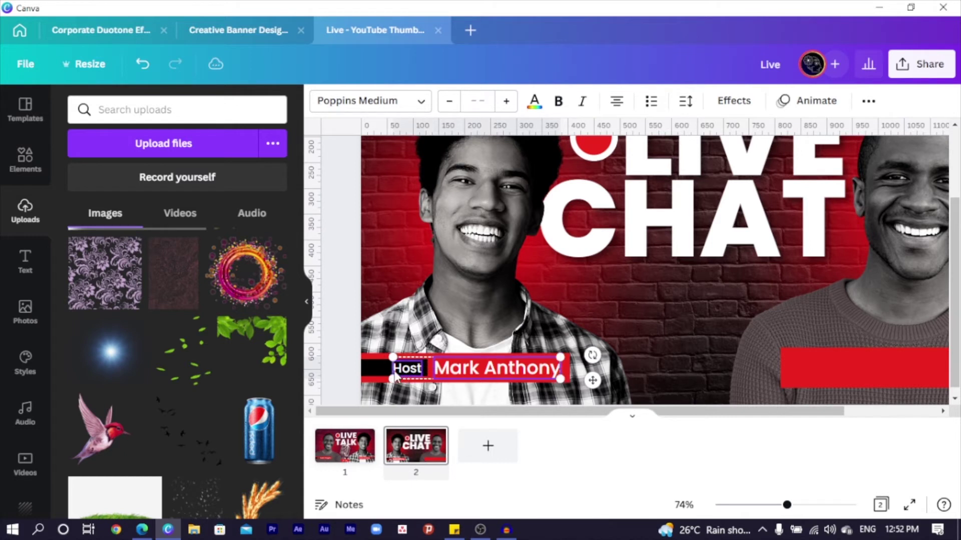
left_click(379, 357, "shift")
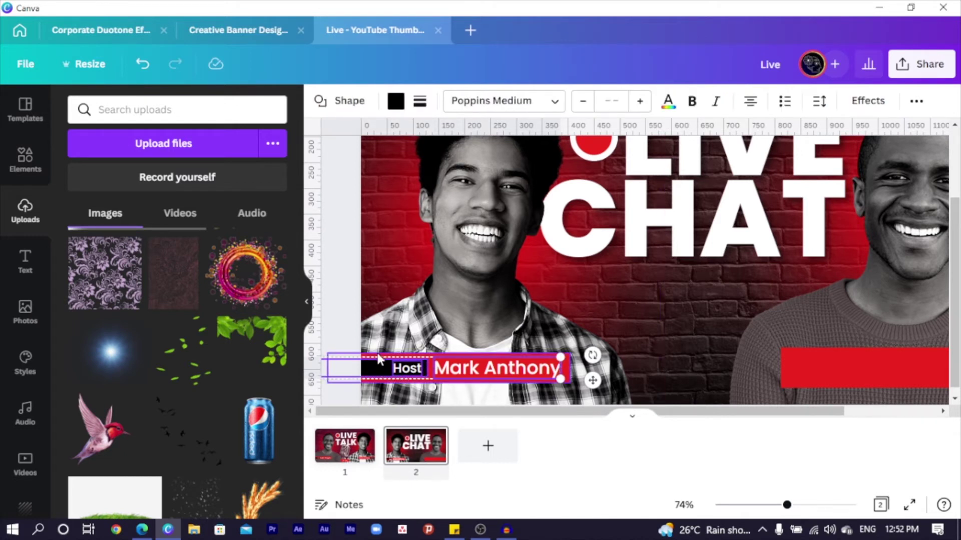
left_click(380, 351, "shift")
Copy the host name-bar group under the right portrait, replacing the plain red rectangle.
left_click_drag(379, 350, 621, 389)
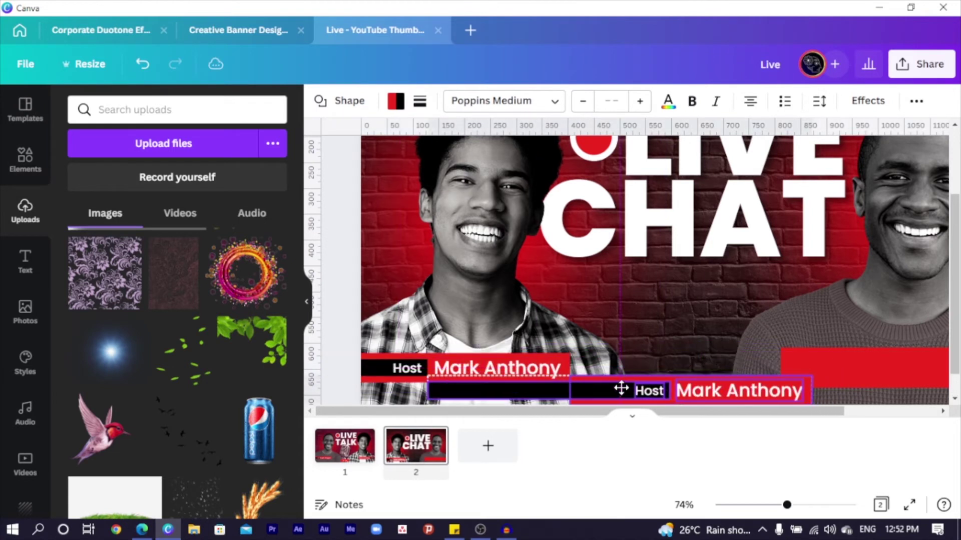
left_click(819, 362)
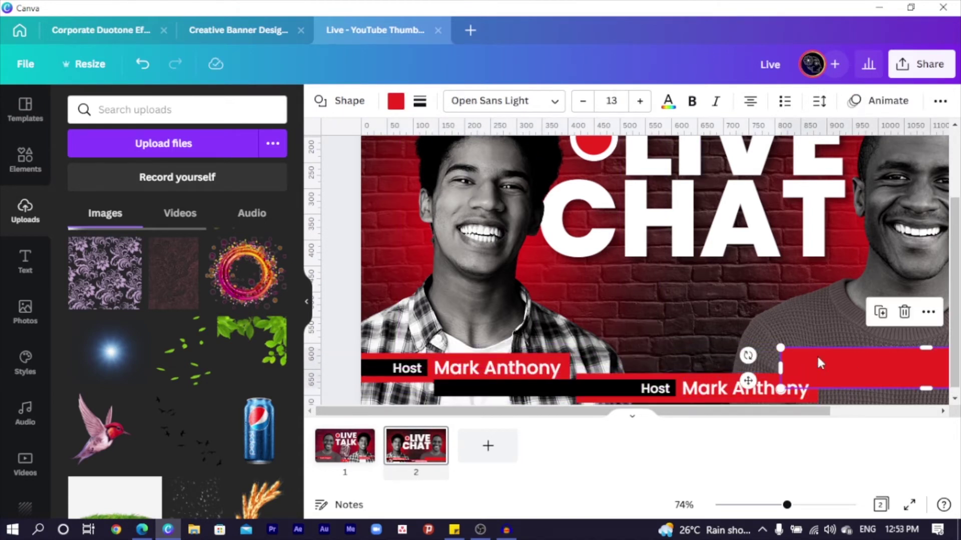
key("Delete")
left_click(629, 398)
left_click(615, 397, "shift")
left_click(686, 392, "shift")
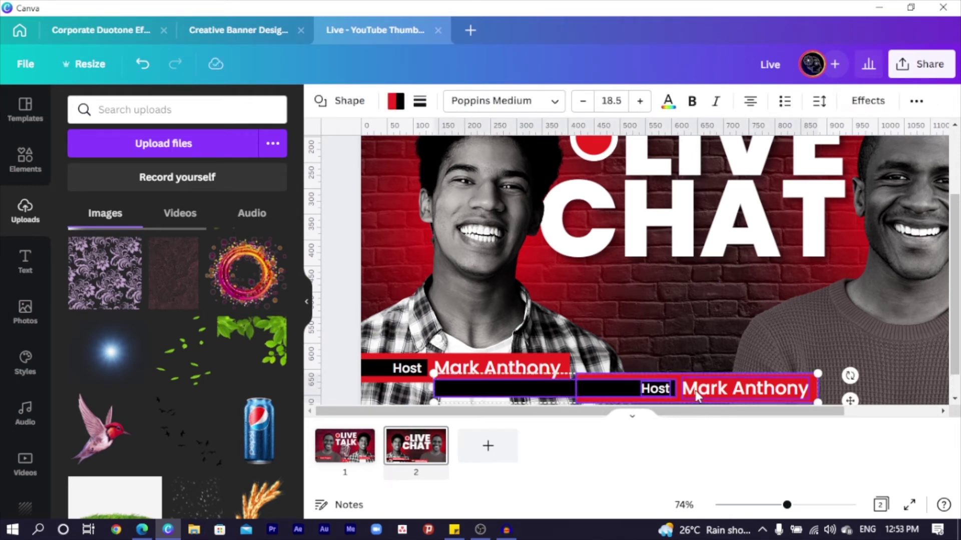
scroll(585, 394, "down", 2)
left_click_drag(573, 370, 764, 353)
key("Escape")
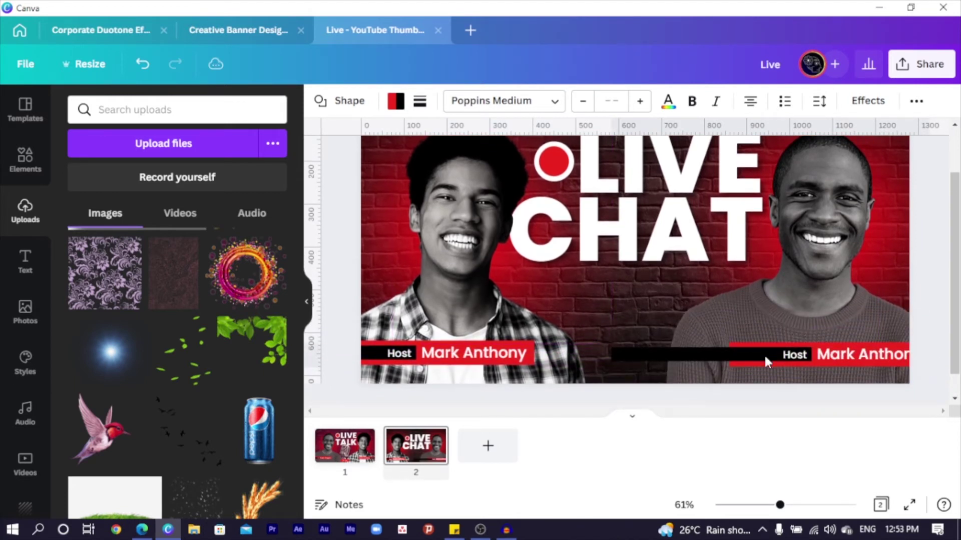
left_click(695, 356)
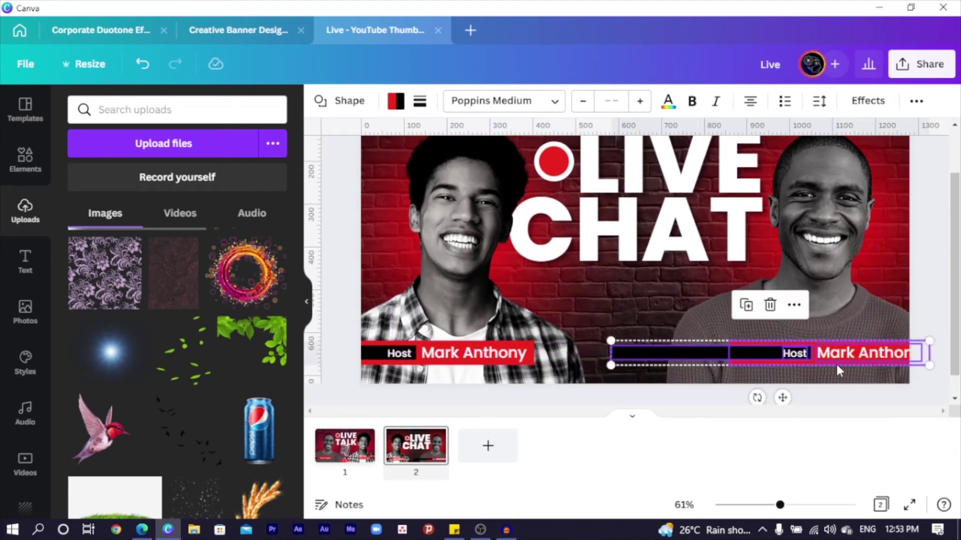
left_click(938, 328)
scroll(885, 347, "up", 1)
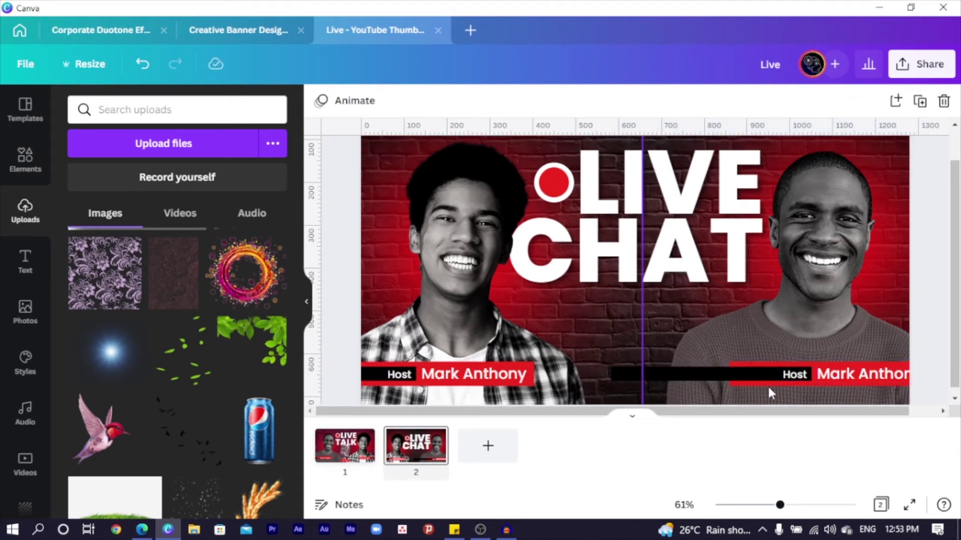
Shift the right label and name text left and replace the name with the guest's name.
left_click(795, 375)
left_click_drag(795, 374, 698, 374)
left_click_drag(855, 379, 774, 384)
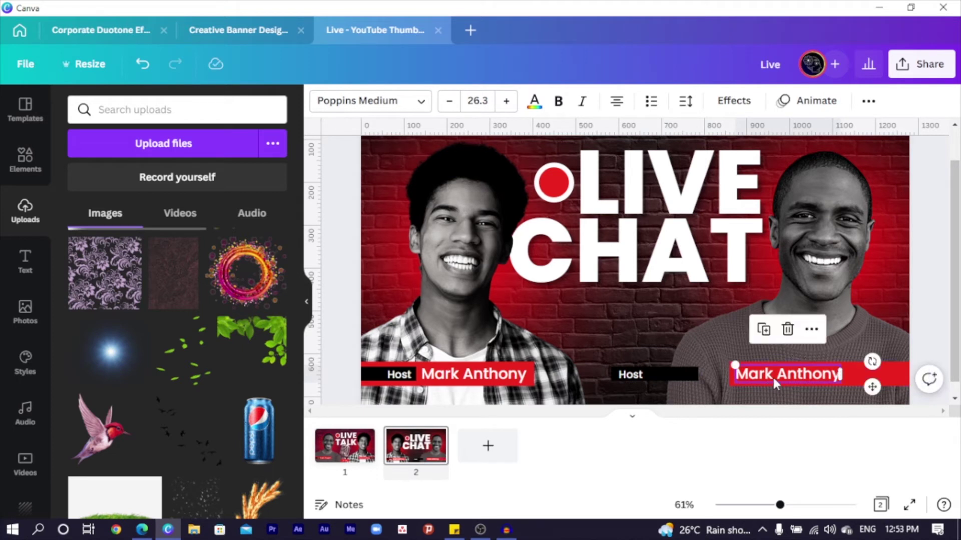
double_click(774, 379)
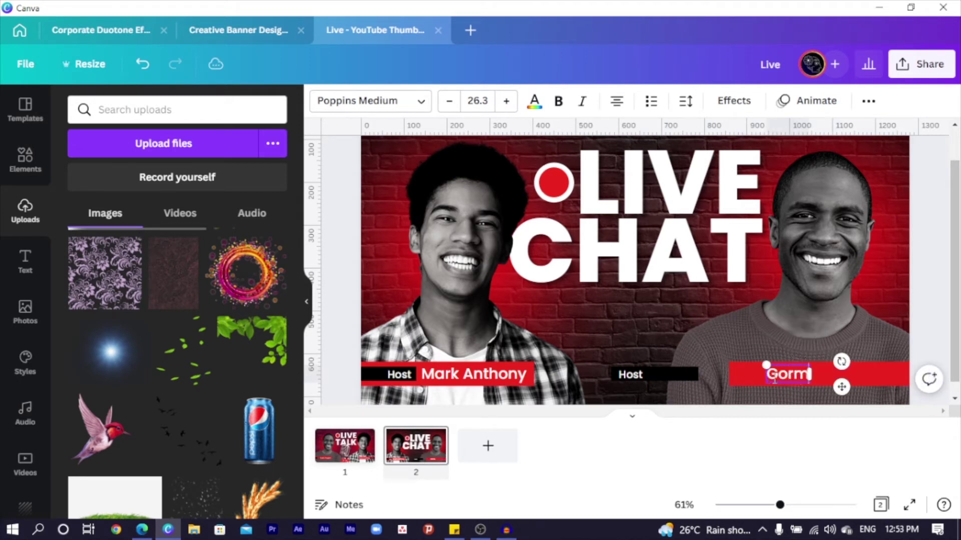
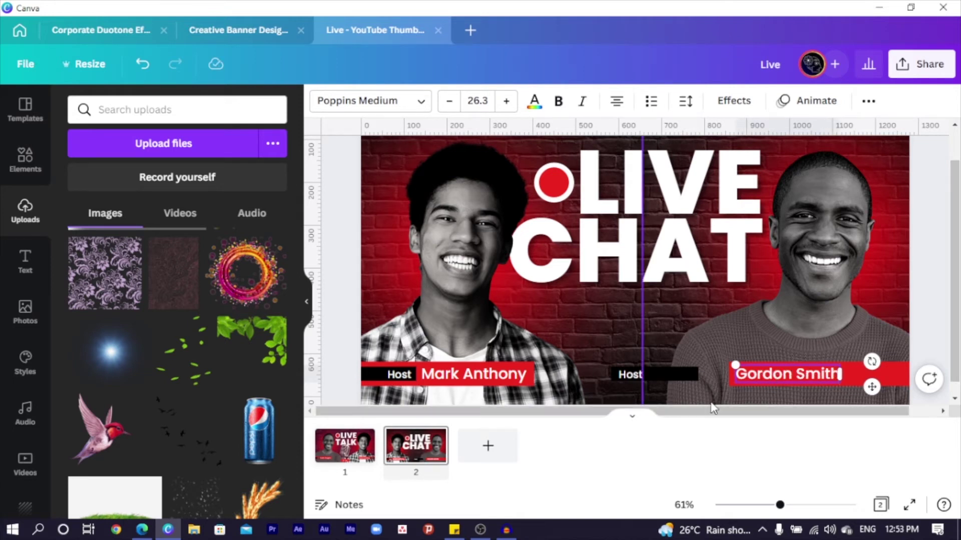
Move the spare Host tag beside the guest's name and relabel it Guest.
left_click(651, 379)
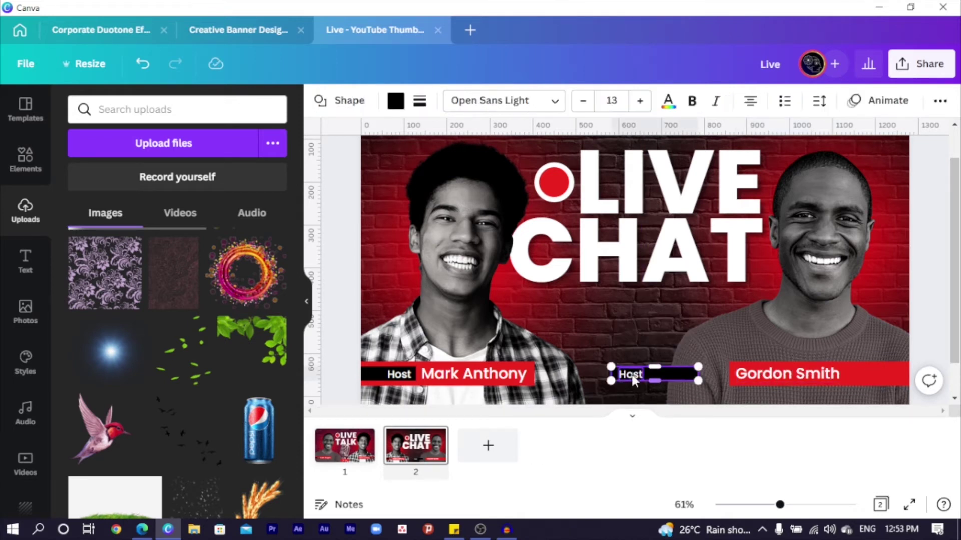
left_click(633, 379)
left_click_drag(633, 378, 876, 389)
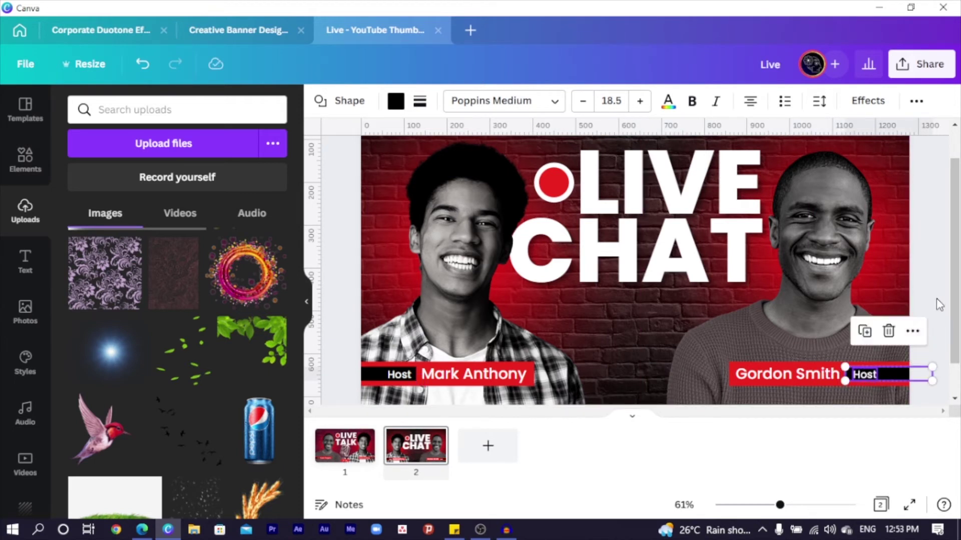
left_click(939, 304)
left_click(871, 376)
double_click(864, 373)
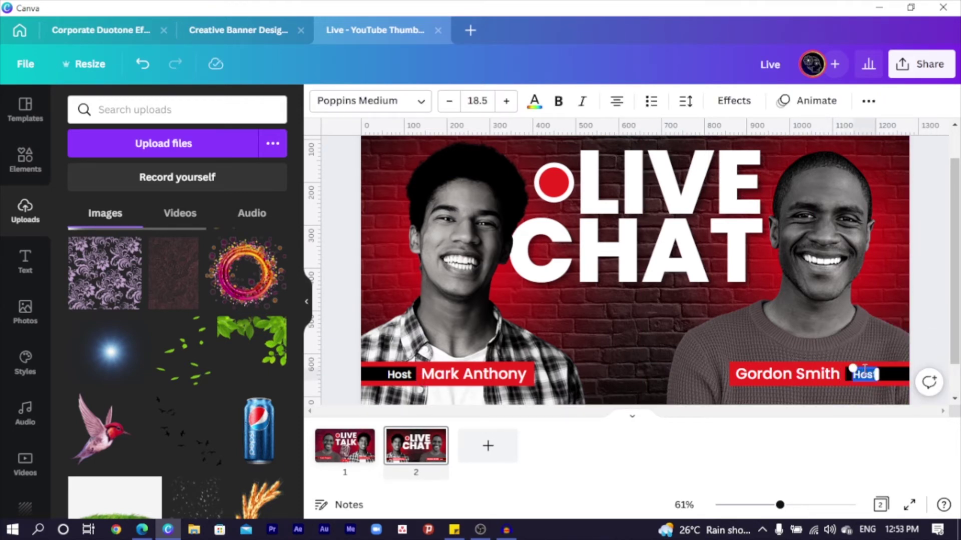
type("Guest")
left_click(916, 298)
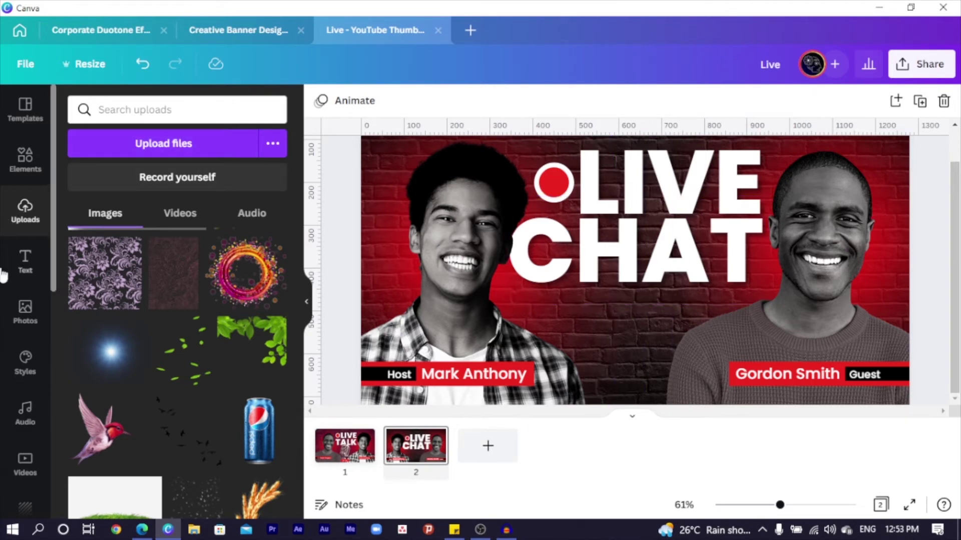
Search stock photos for 'mic' and add a vintage microphone image to the design.
left_click(25, 312)
left_click(174, 109)
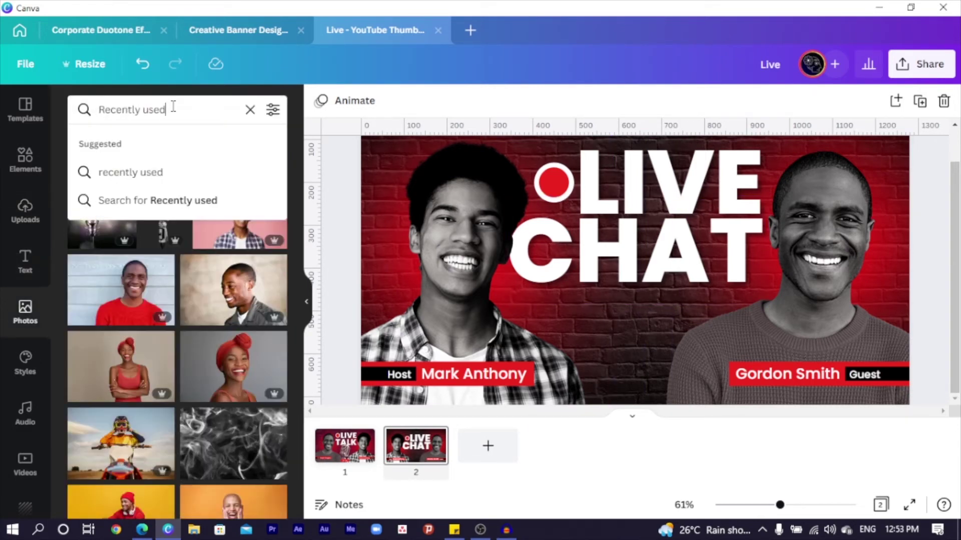
left_click(349, 166)
scroll(226, 171, "up", 2)
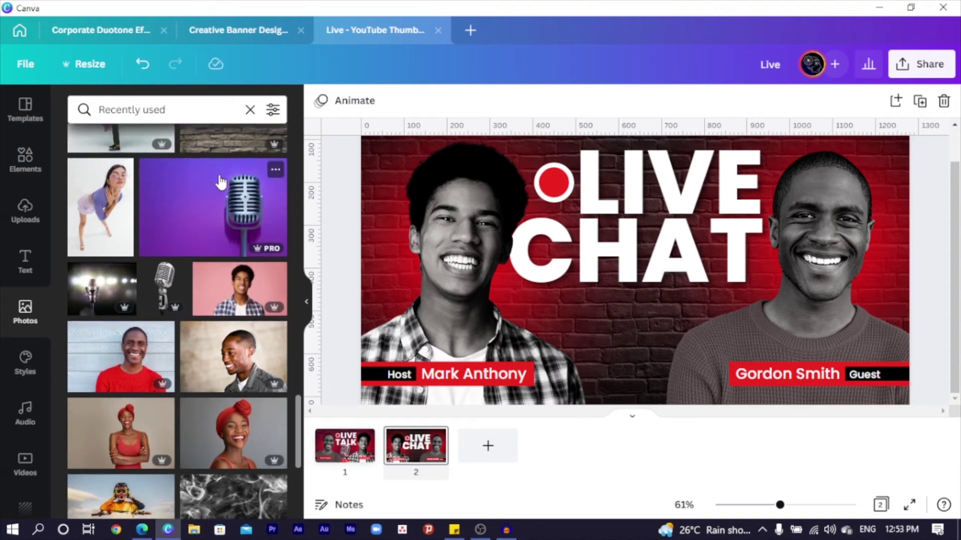
left_click(181, 106)
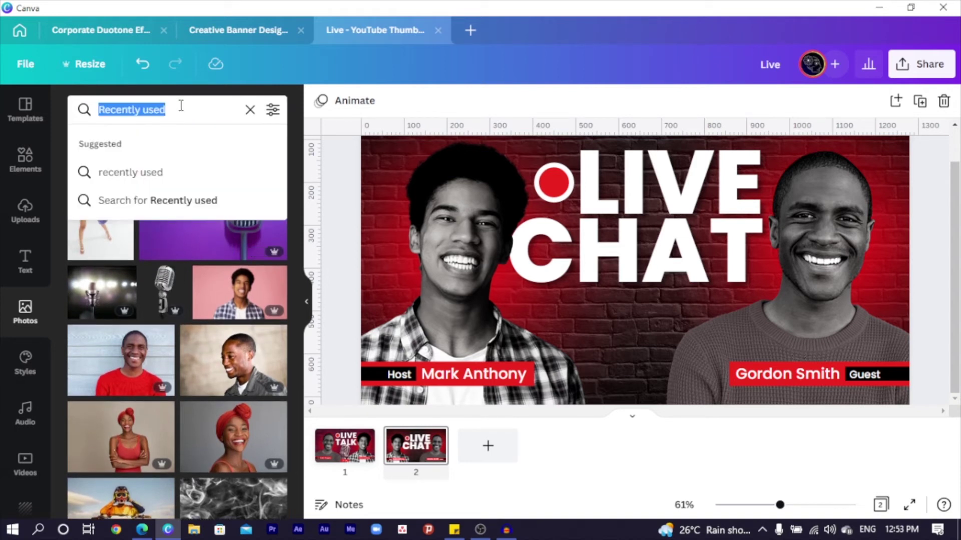
type("mic")
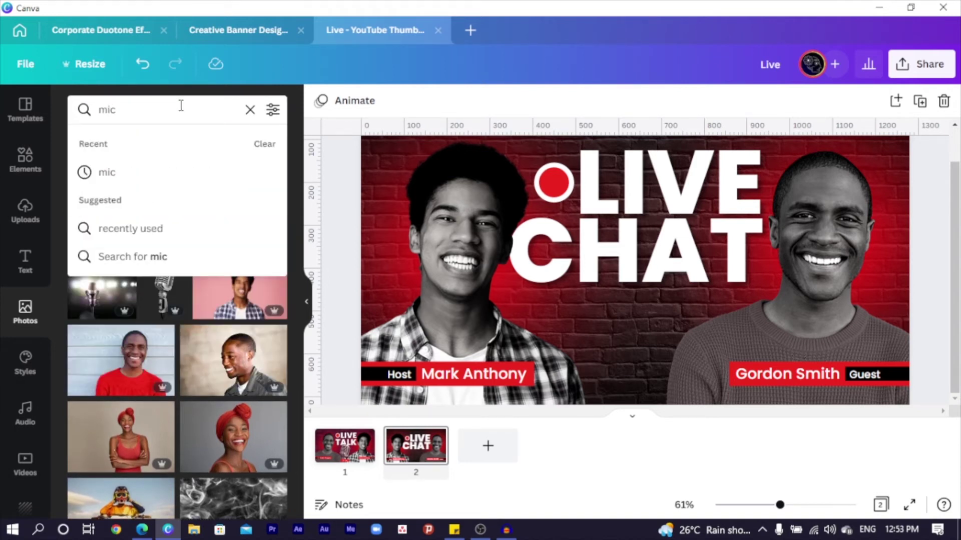
left_click(192, 256)
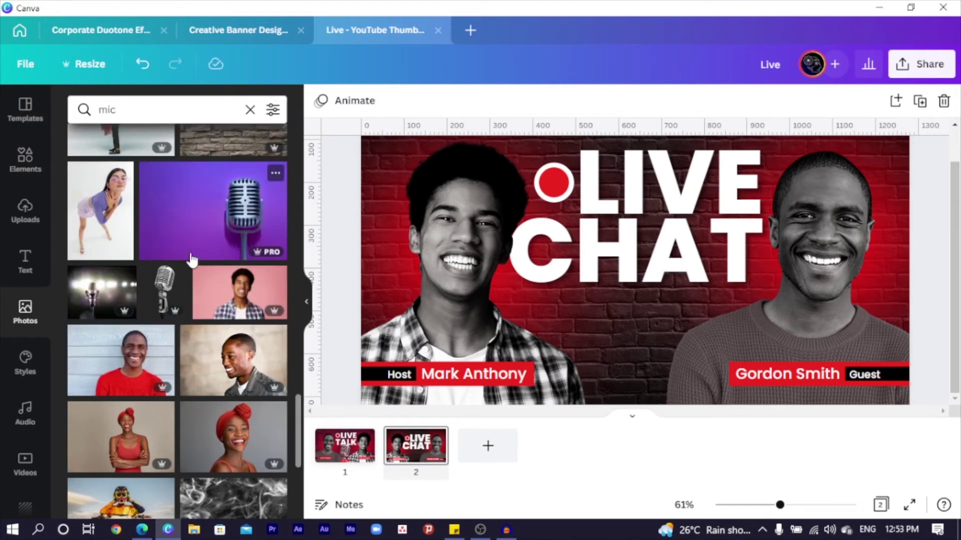
left_click(166, 296)
Rerun the 'mic' search and move the microphone down below the CHAT text.
left_click(181, 110)
type("mic")
key("Return")
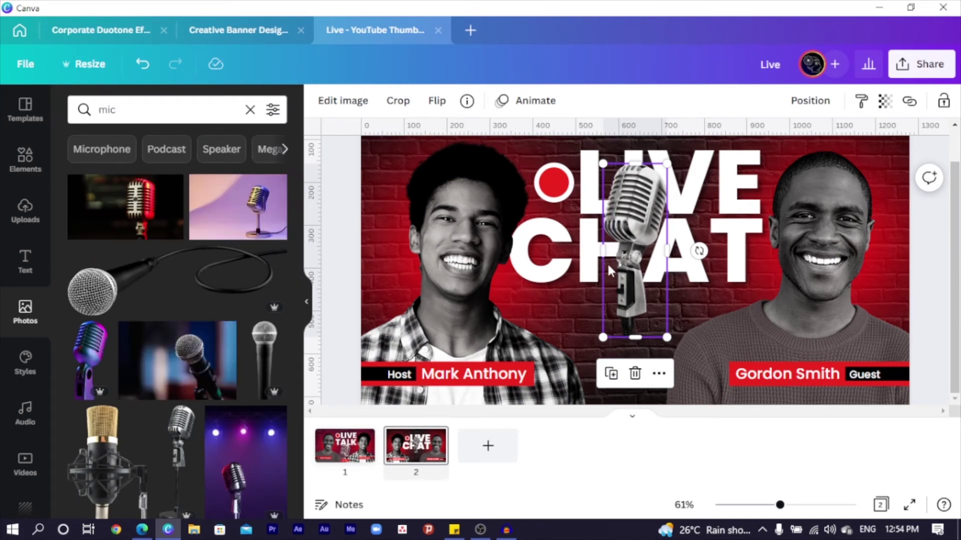
left_click_drag(617, 273, 618, 349)
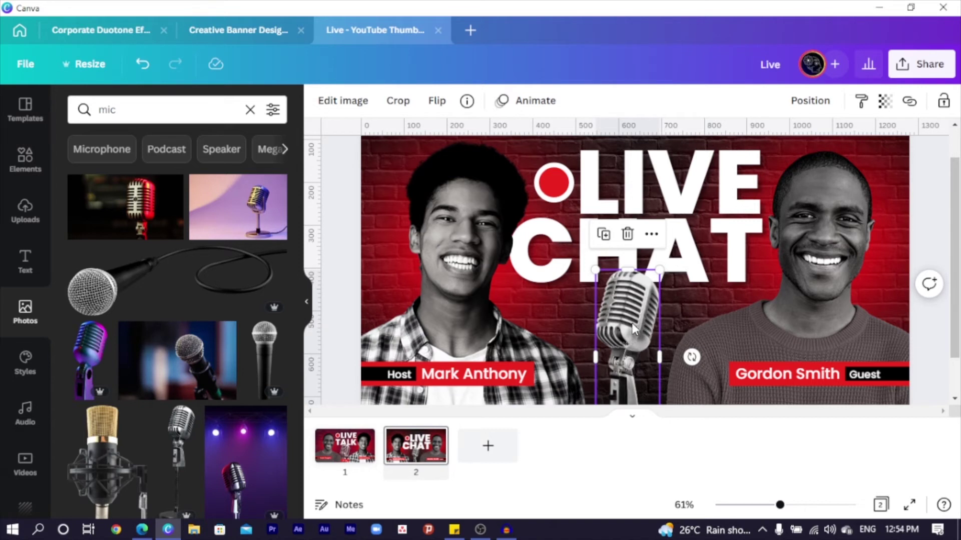
Give the microphone a pink cast with a Tint of about -71.
left_click(344, 109)
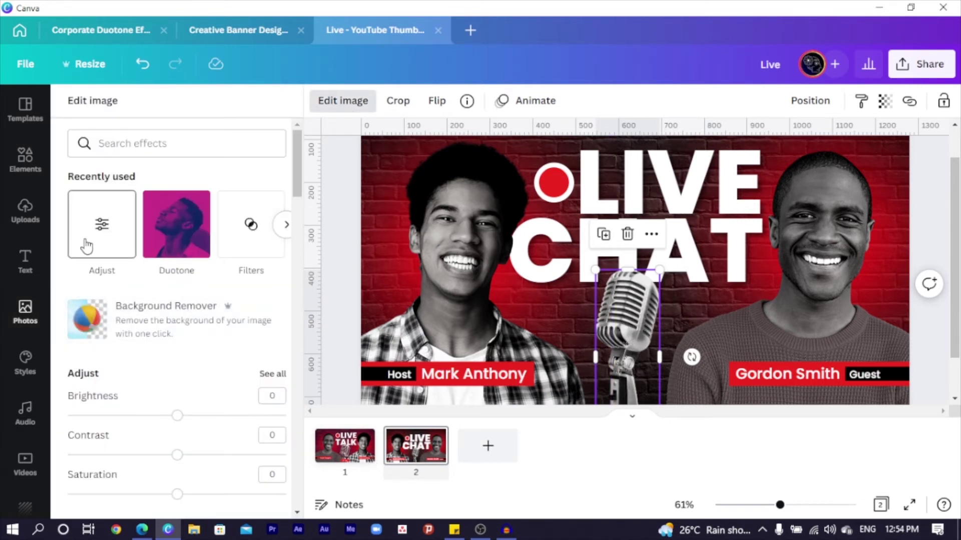
left_click(86, 245)
left_click_drag(178, 286, 102, 293)
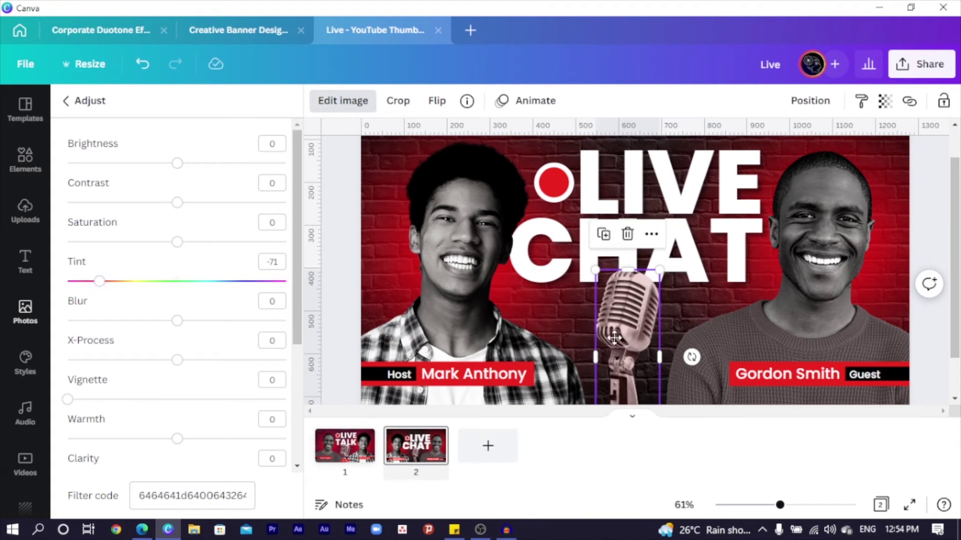
Resize the microphone and centre it between the portraits just under CHAT.
left_click_drag(614, 344, 617, 321)
left_click_drag(626, 354, 633, 314)
left_click_drag(649, 373, 575, 395)
left_click_drag(633, 297, 621, 368)
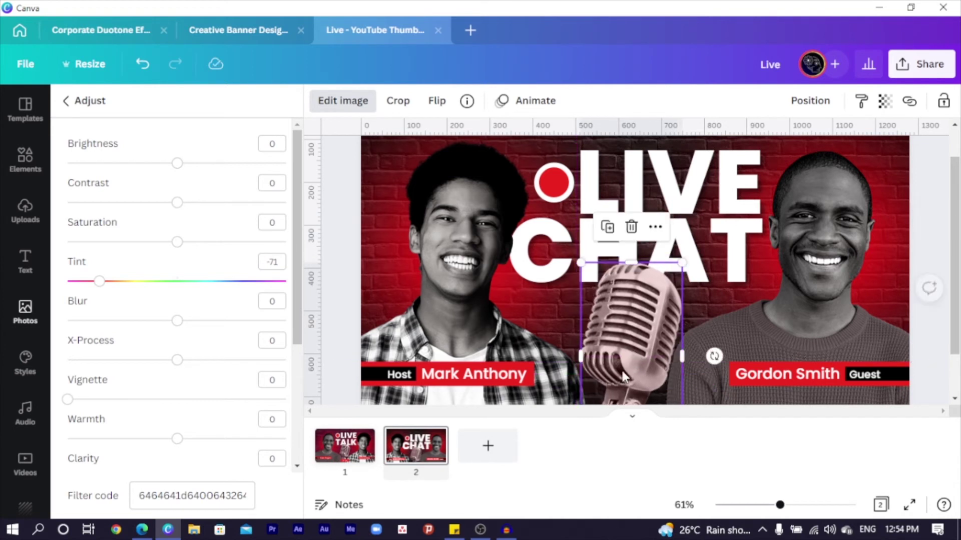
key("ctrl+z")
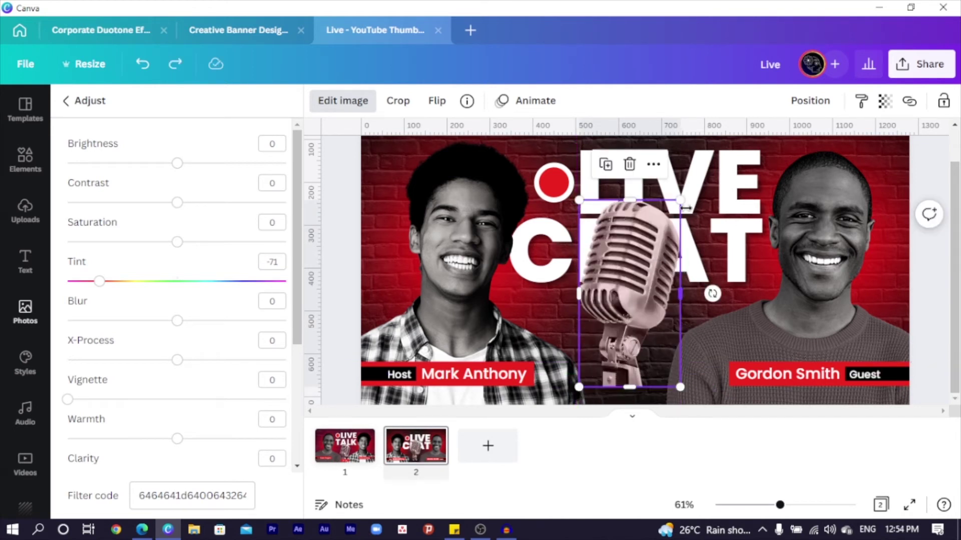
left_click_drag(681, 200, 666, 220)
left_click_drag(630, 261, 643, 321)
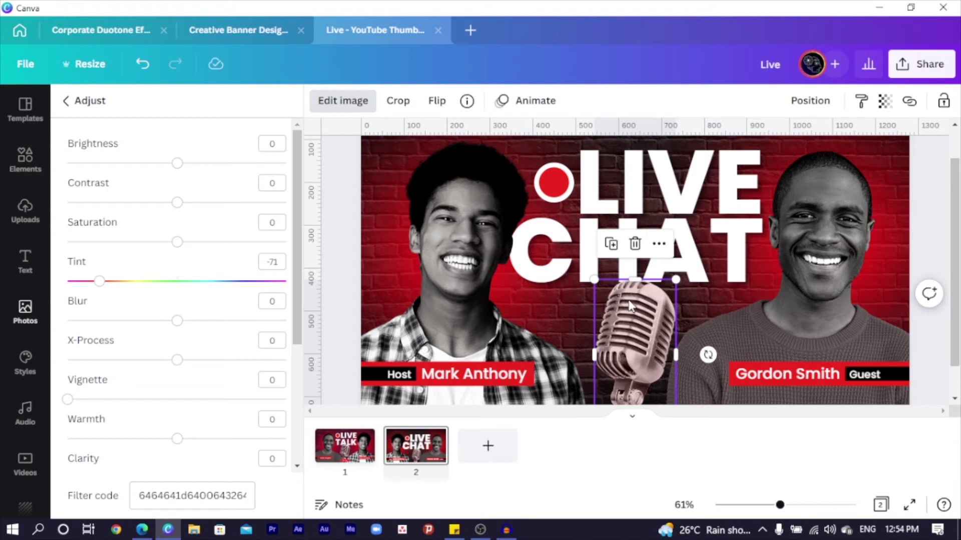
left_click(25, 311)
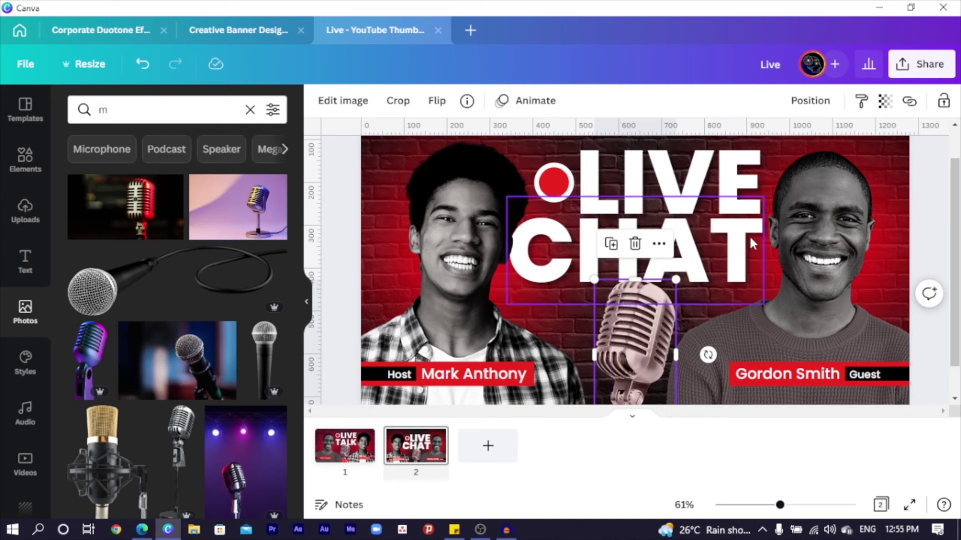
scroll(862, 222, "up", 1)
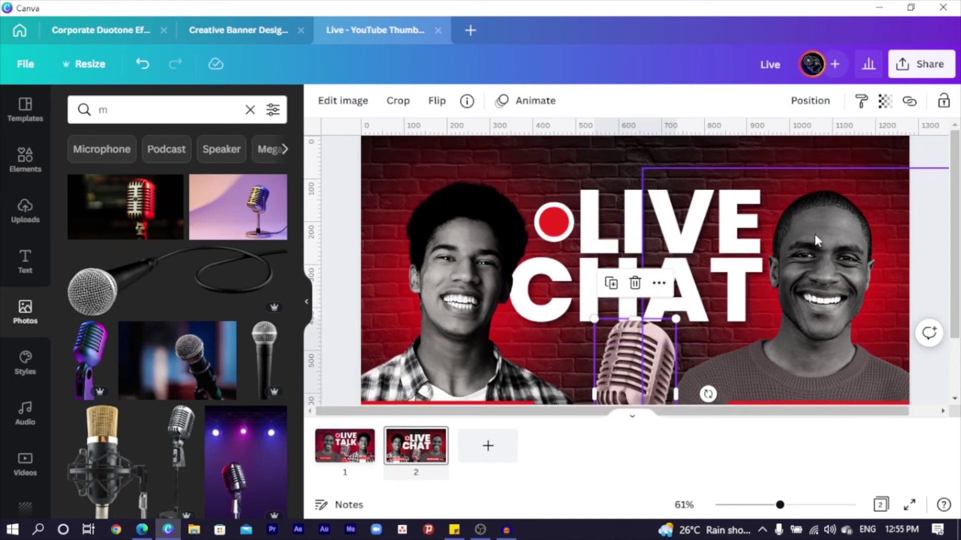
Duplicate page 2 as a new page 3 with Ctrl+D.
left_click_drag(780, 506, 762, 505)
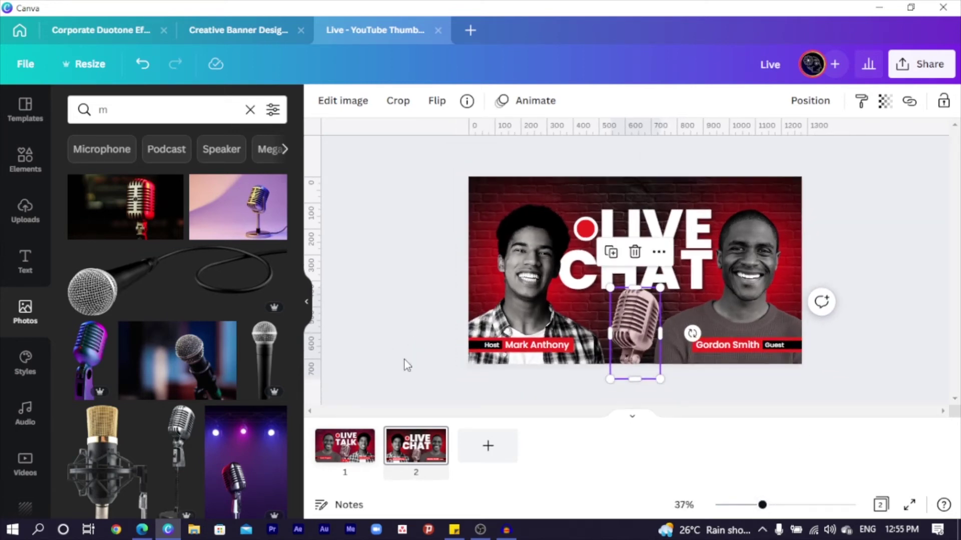
left_click(413, 453)
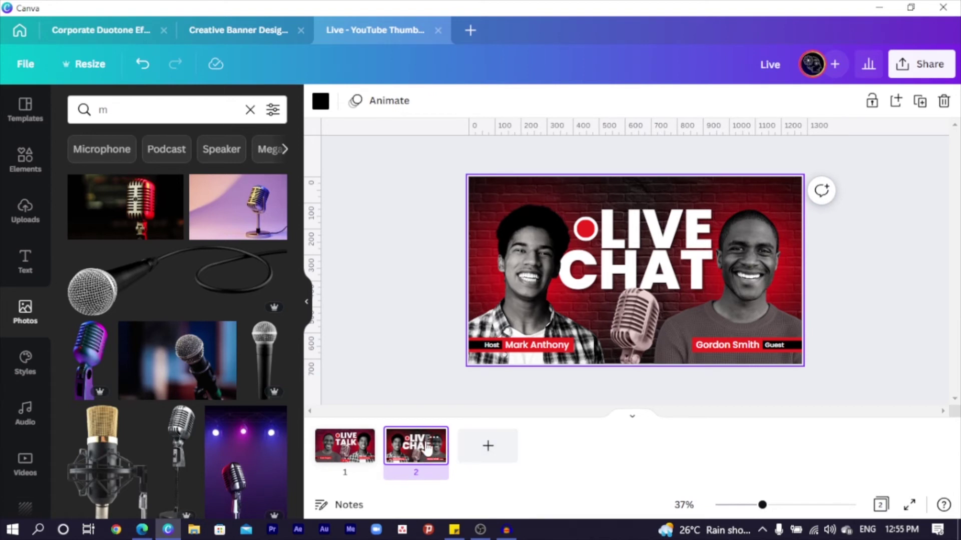
right_click(427, 449)
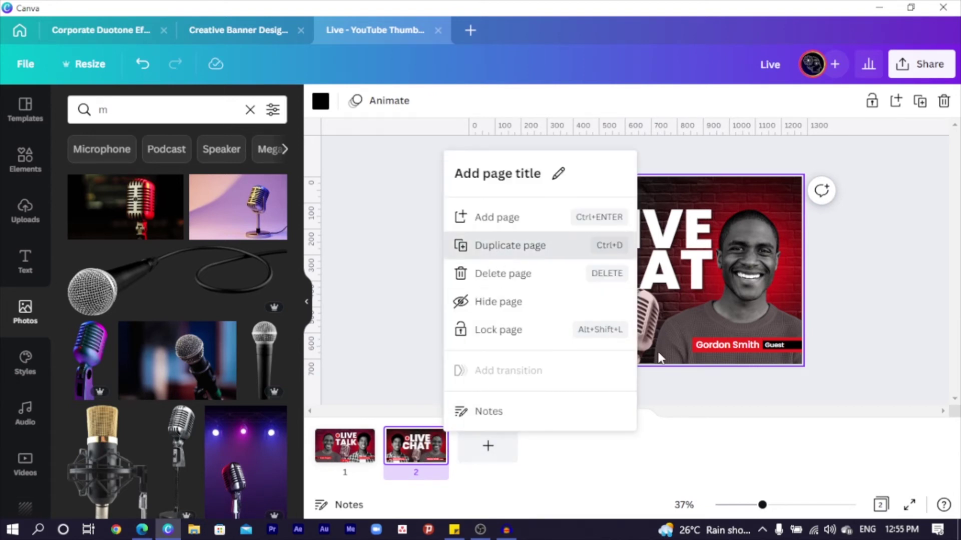
key("ctrl+d")
left_click(505, 439)
left_click(872, 255)
left_click(872, 255)
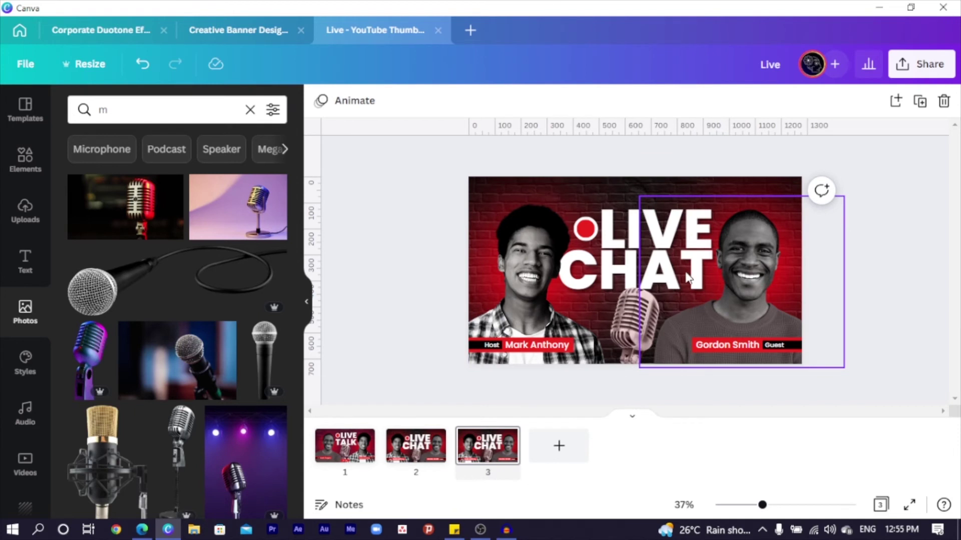
Delete the guest's portrait and name caption from the page 3 copy.
left_click(734, 290)
key("Delete")
double_click(728, 348)
key("BackSpace")
left_click(771, 341)
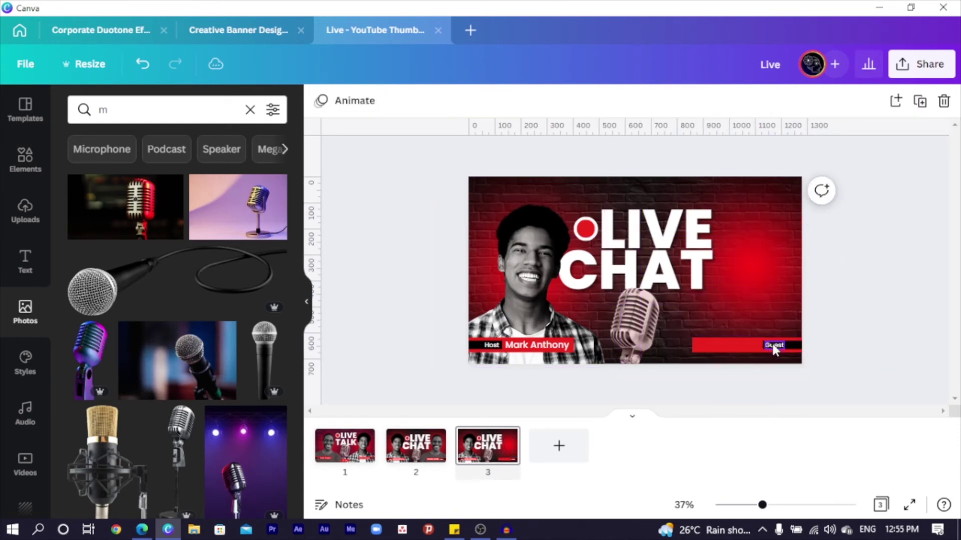
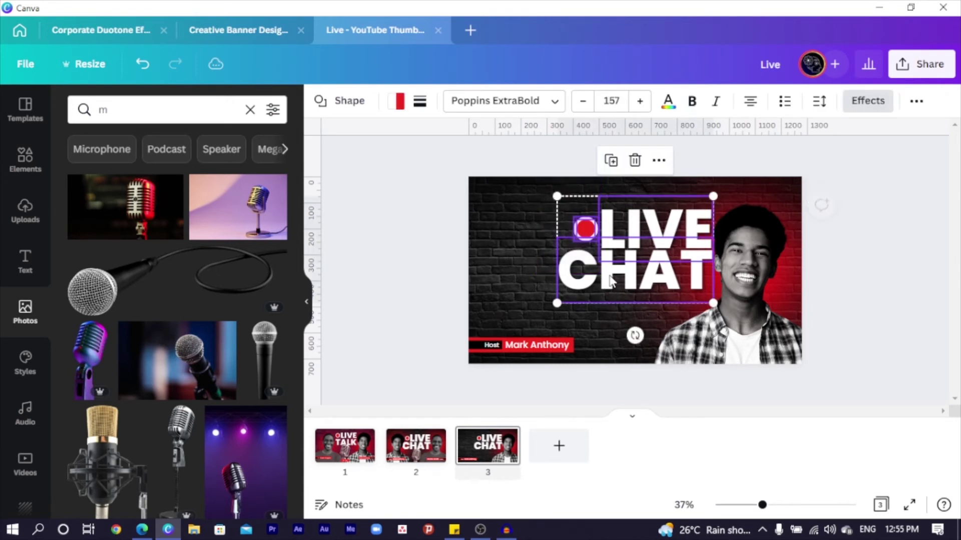
Delete the red dot beside LIVE and the CHAT text.
left_click(416, 263)
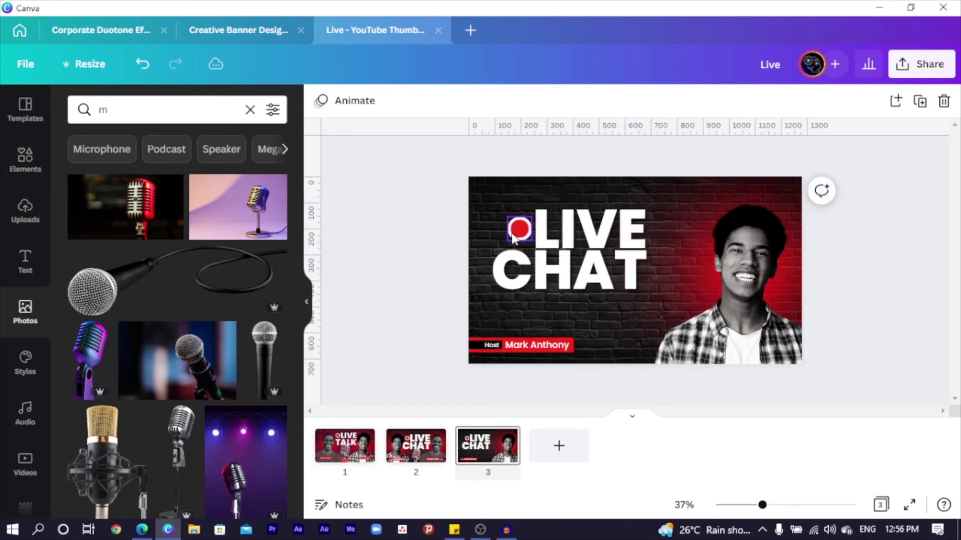
left_click(516, 228)
key("Delete")
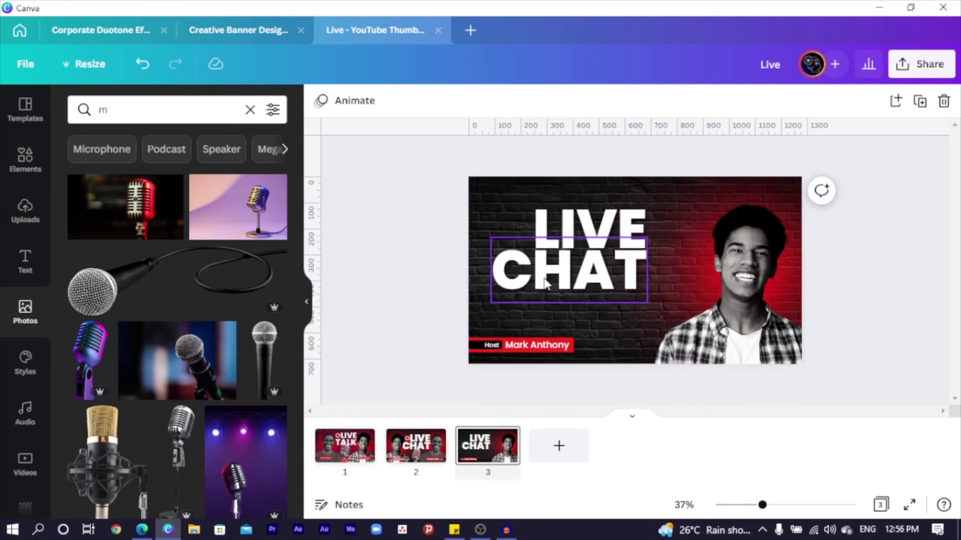
left_click_drag(545, 271, 545, 295)
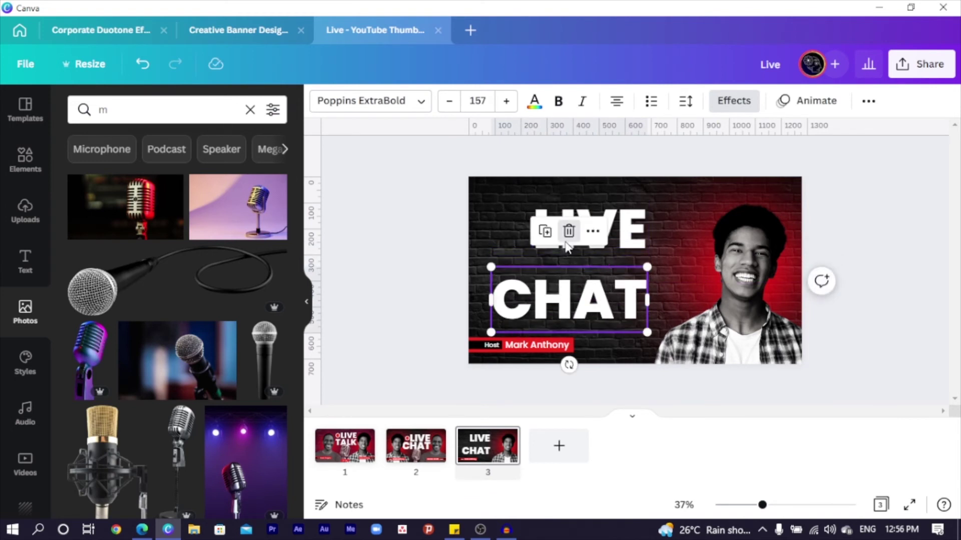
key("Delete")
Replace LIVE with 'top 5 business' and widen the box so BUSINESS fits one line.
double_click(588, 242)
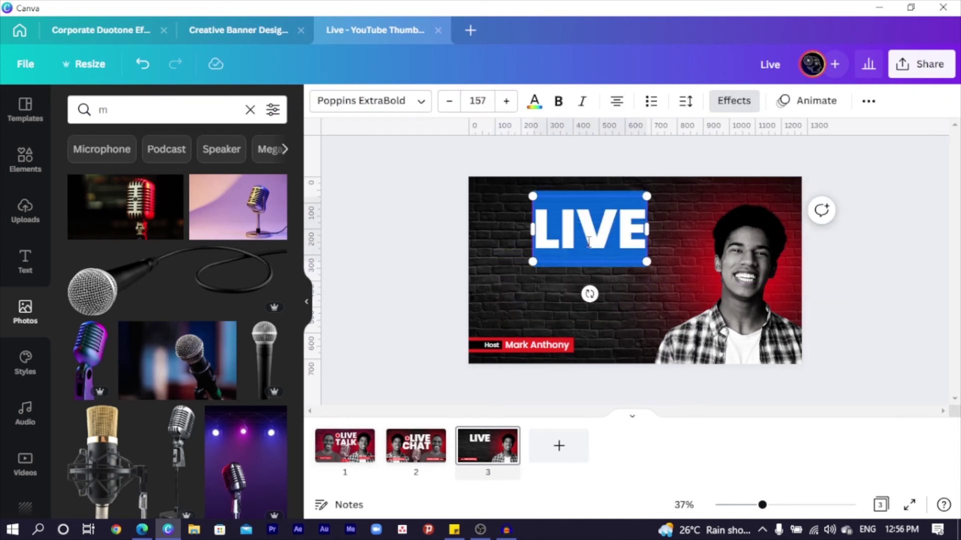
type("B")
key("BackSpace")
type("top")
key("BackSpace")
key("BackSpace")
key("BackSpace")
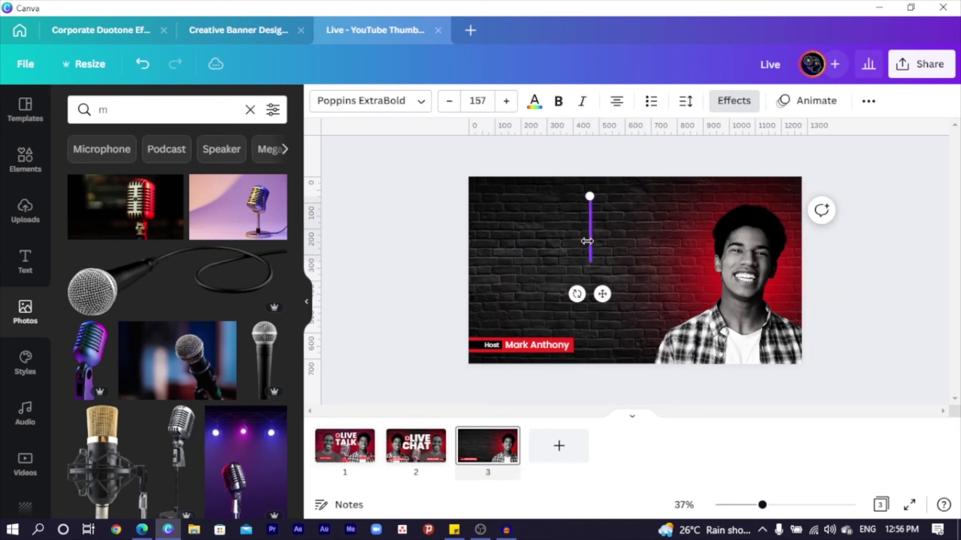
type("top")
key("BackSpace")
key("BackSpace")
key("BackSpace")
type("top 5")
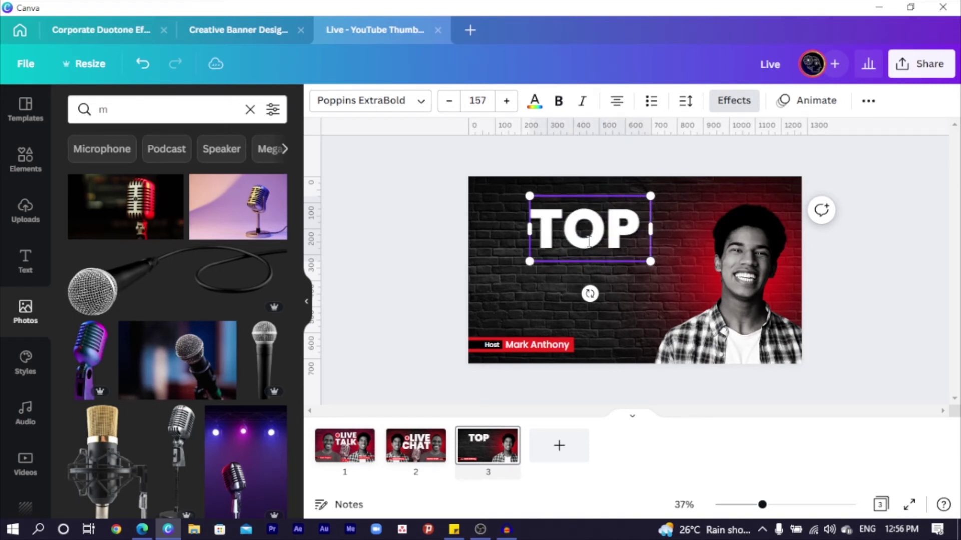
type(" business")
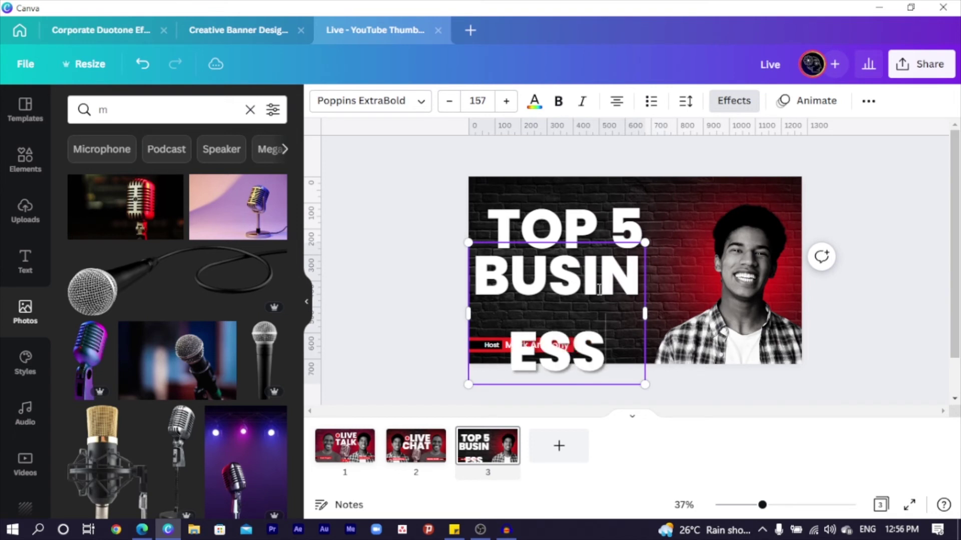
left_click_drag(643, 314, 801, 308)
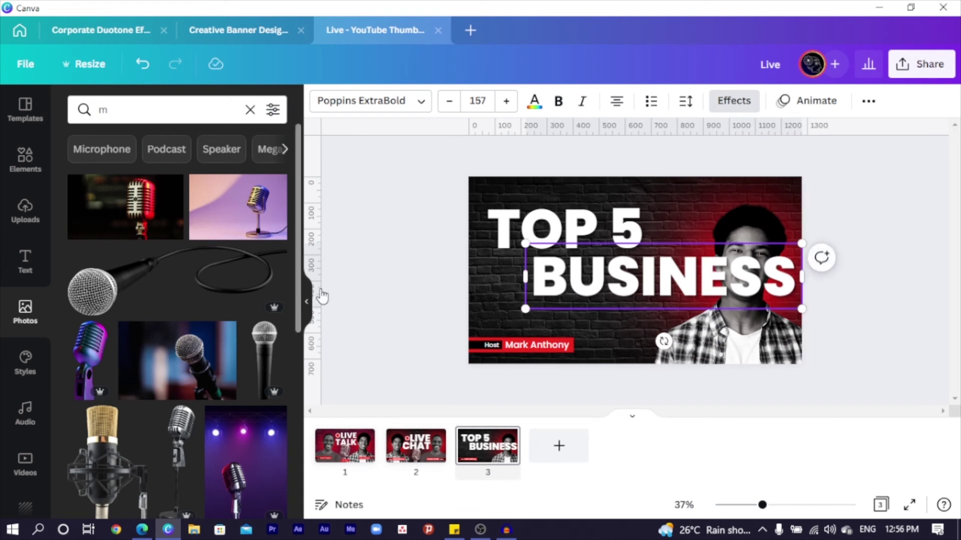
Align BUSINESS under TOP 5, scale both lines down, and move the headline up-left.
left_click(636, 294)
left_click_drag(637, 293, 597, 299)
left_click(600, 235, "shift")
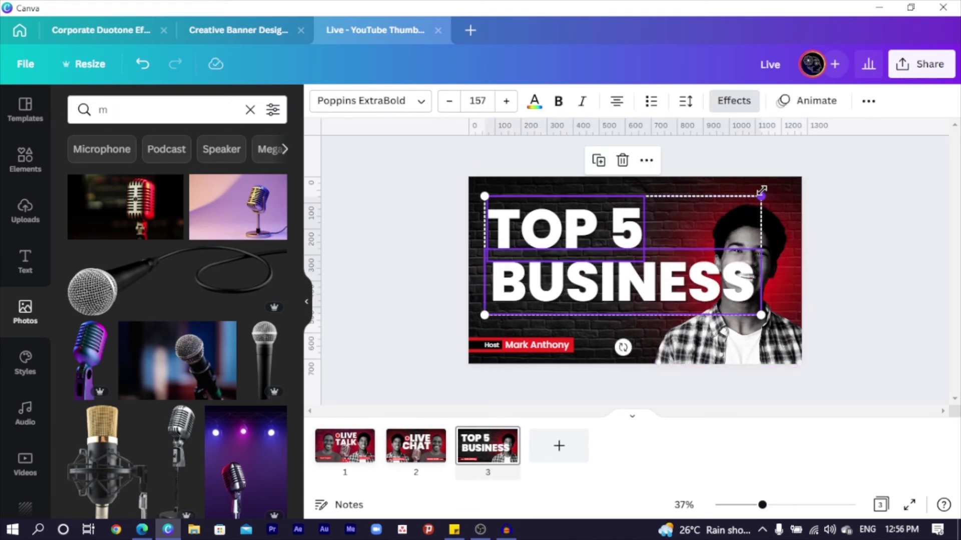
left_click_drag(761, 196, 717, 215)
left_click(456, 280)
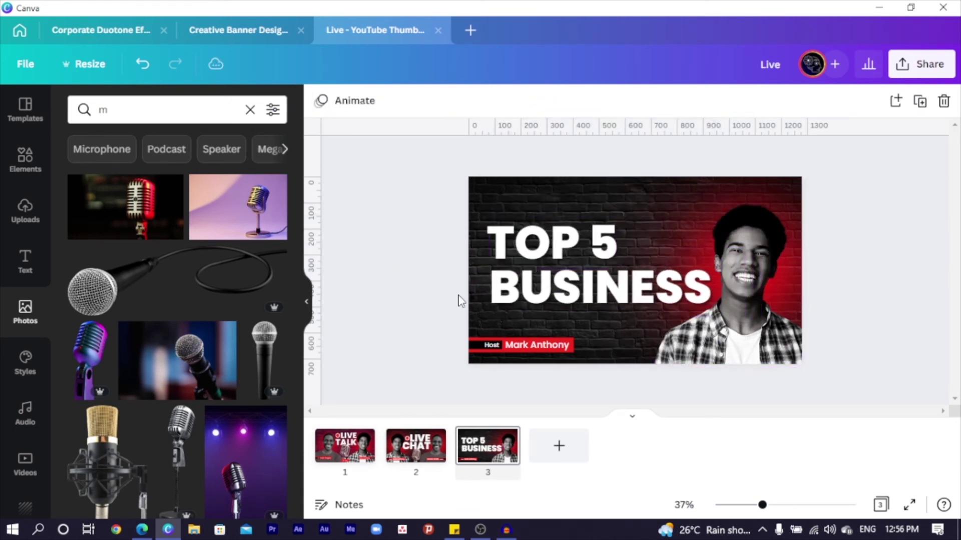
left_click_drag(440, 240, 530, 314)
Duplicate the BUSINESS line as 'TIPS' and narrow it so it aligns left underneath.
left_click(523, 277)
key("ctrl+d")
double_click(530, 314)
type("TIPS")
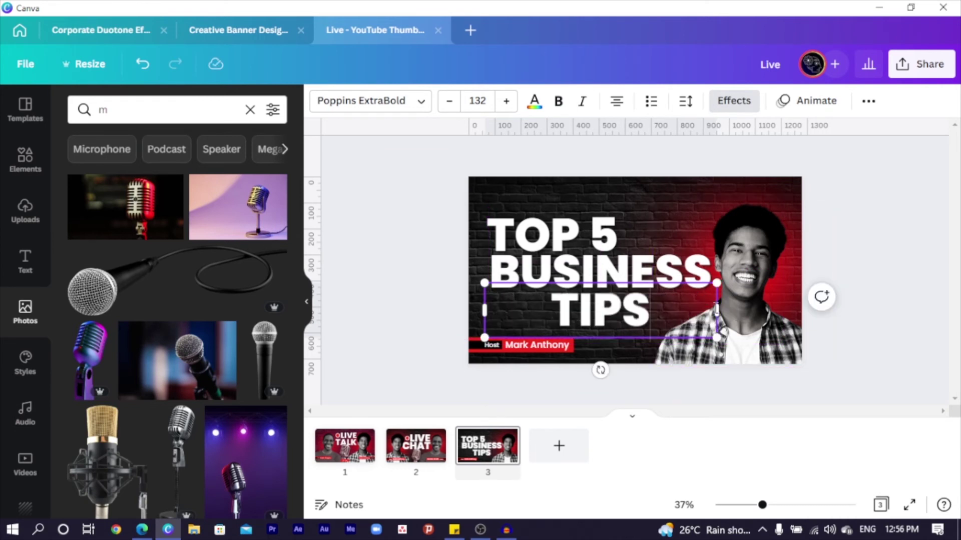
left_click_drag(718, 311, 593, 324)
left_click(431, 218)
left_click_drag(435, 219, 520, 323)
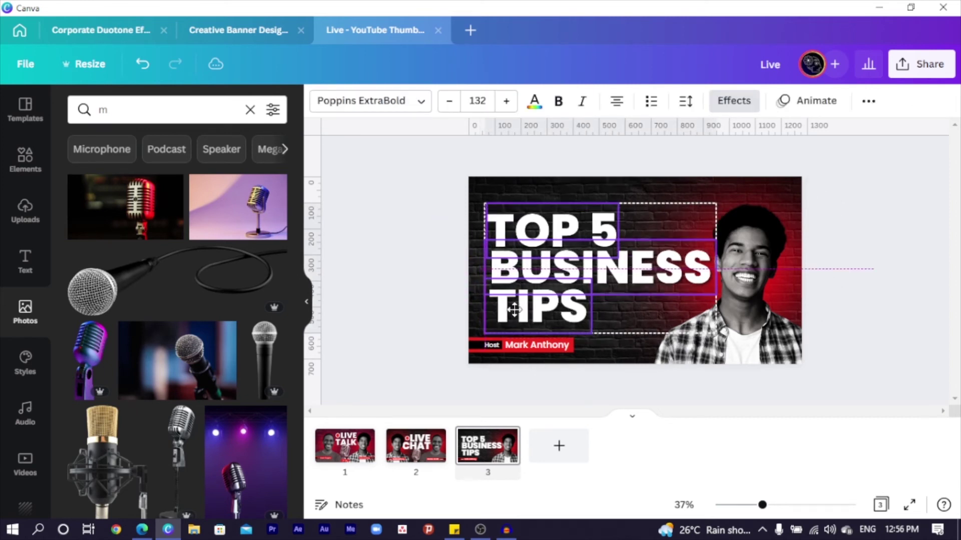
left_click(767, 190)
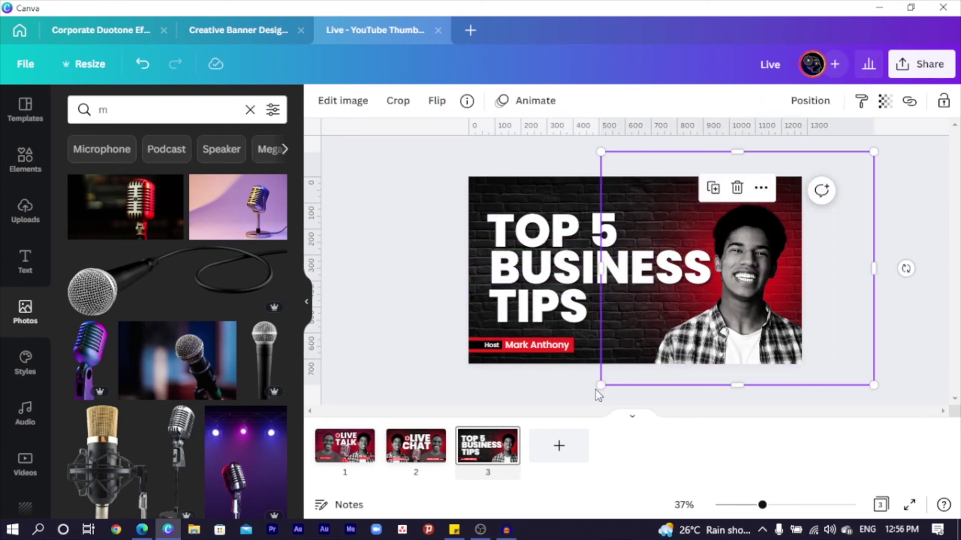
Enlarge the man's photo slightly and delete the Host tag.
left_click_drag(595, 387, 575, 413)
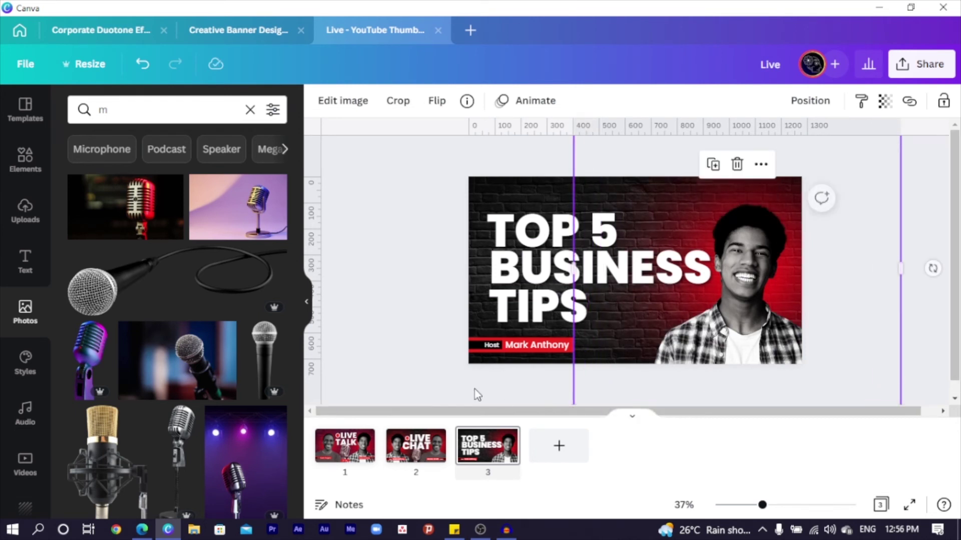
left_click(484, 344)
key("Delete")
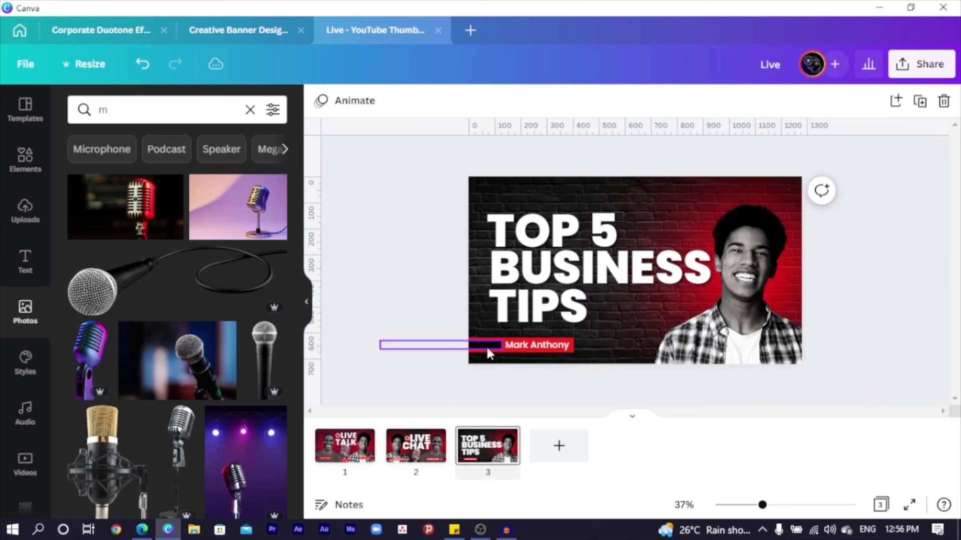
Zoom to 50% and replace the host's name in the red bar with 'TO GROW ONLINE'.
left_click(487, 347)
key("ctrl+equal")
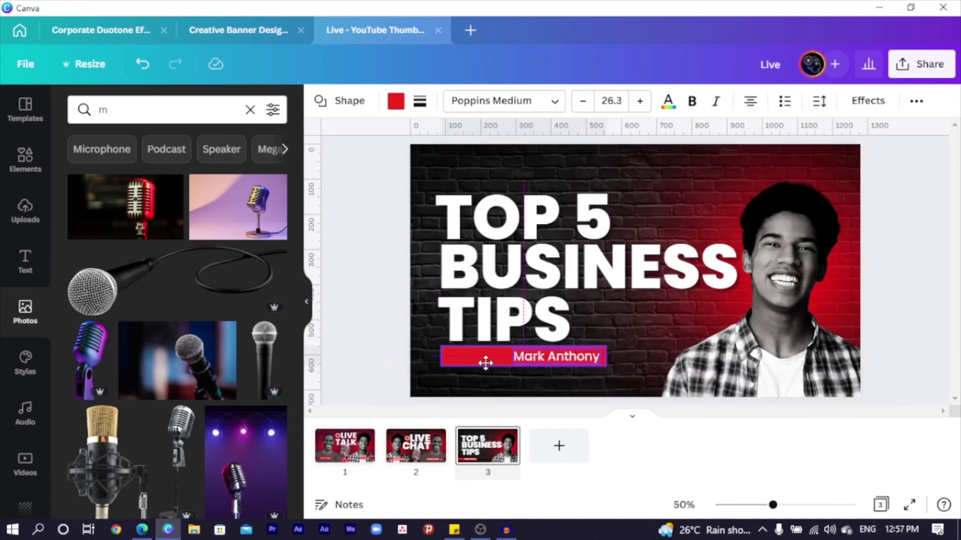
left_click(485, 363)
double_click(596, 357)
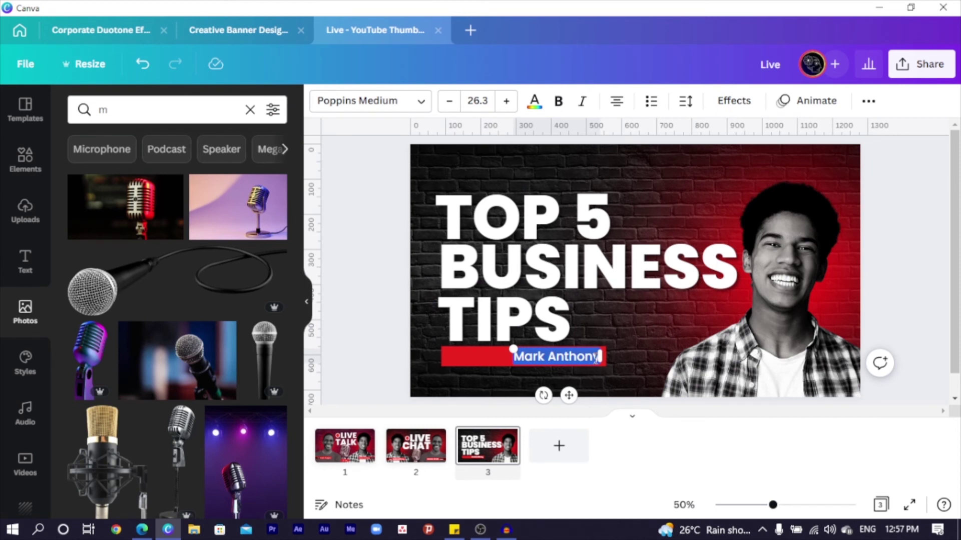
key("BackSpace")
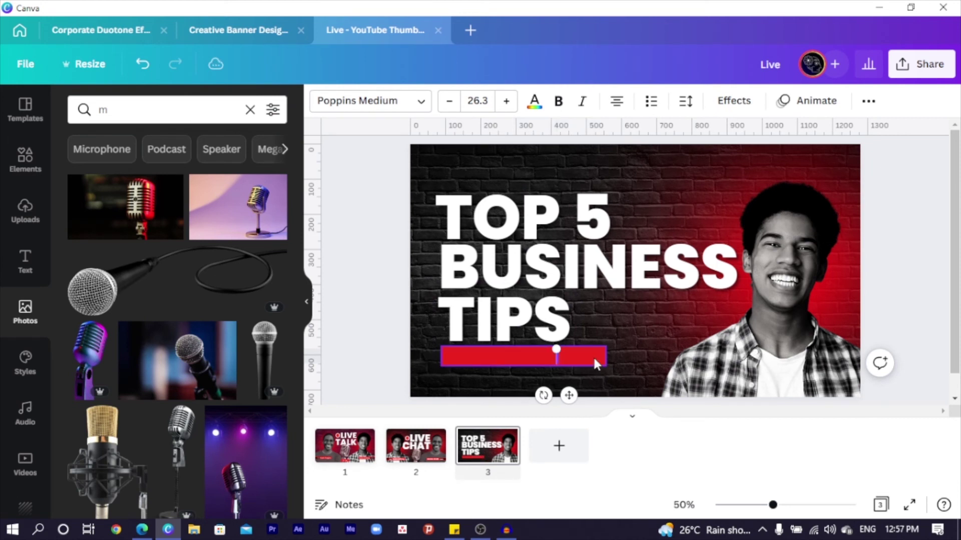
type("ra")
key("BackSpace")
key("BackSpace")
type("ra GROW ONLINE")
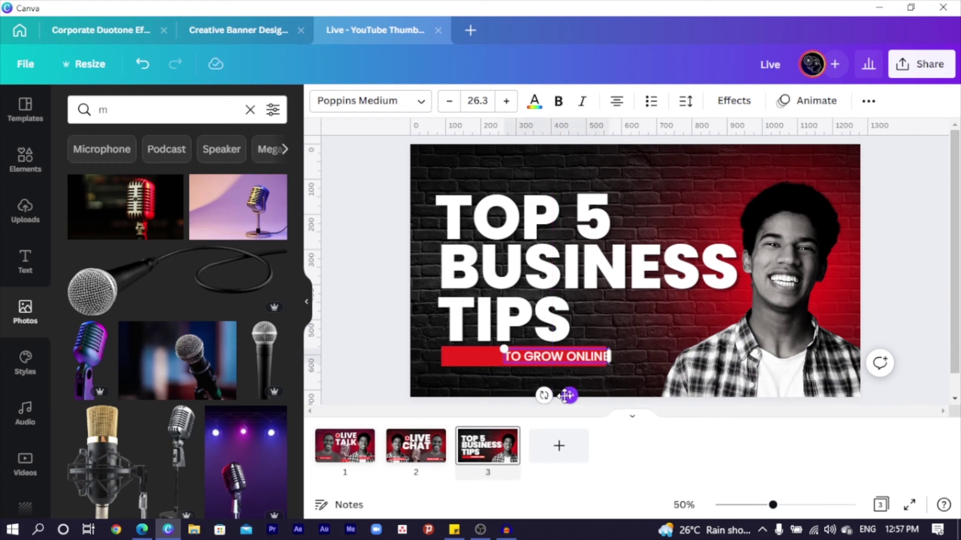
Move the label text to the bar's left edge and shorten the red bar to fit.
left_click_drag(569, 396, 505, 392)
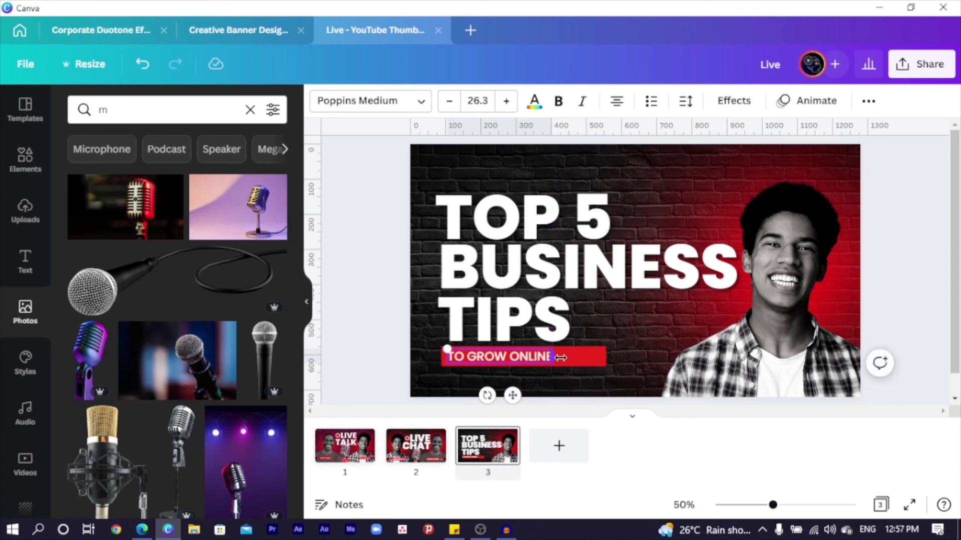
left_click(590, 360)
left_click_drag(606, 357, 558, 362)
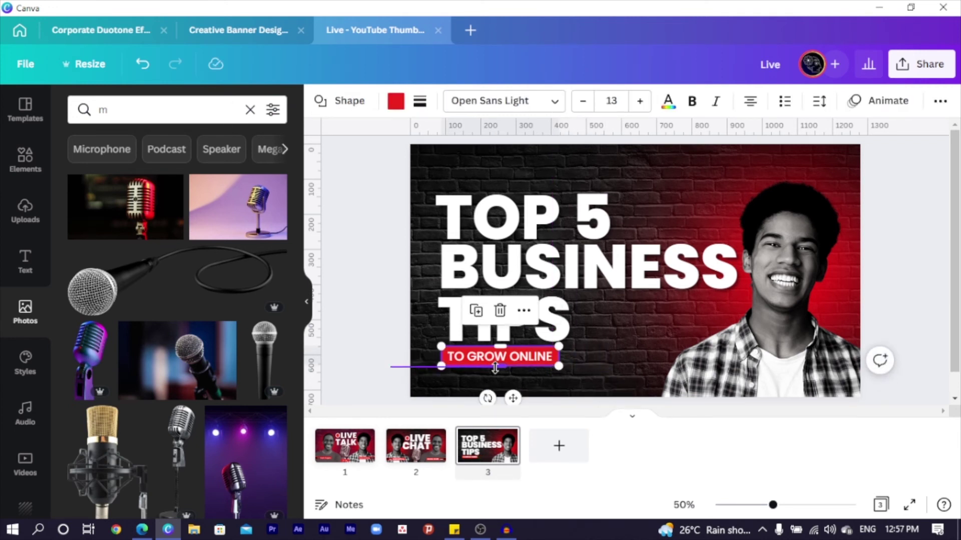
Enlarge the red TO GROW ONLINE label and place it to the right of TIPS.
left_click_drag(389, 362, 491, 365)
left_click_drag(559, 366, 600, 373)
left_click(574, 370)
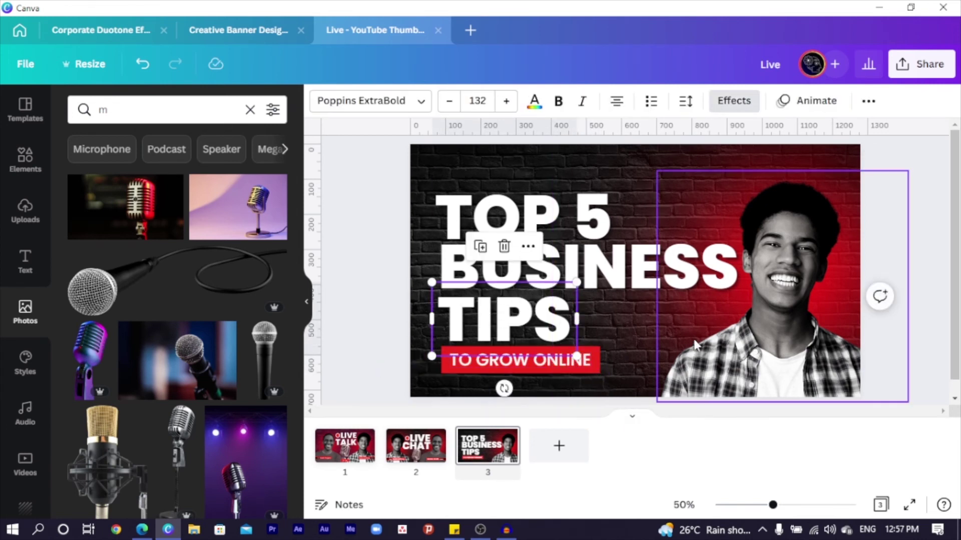
left_click(595, 369)
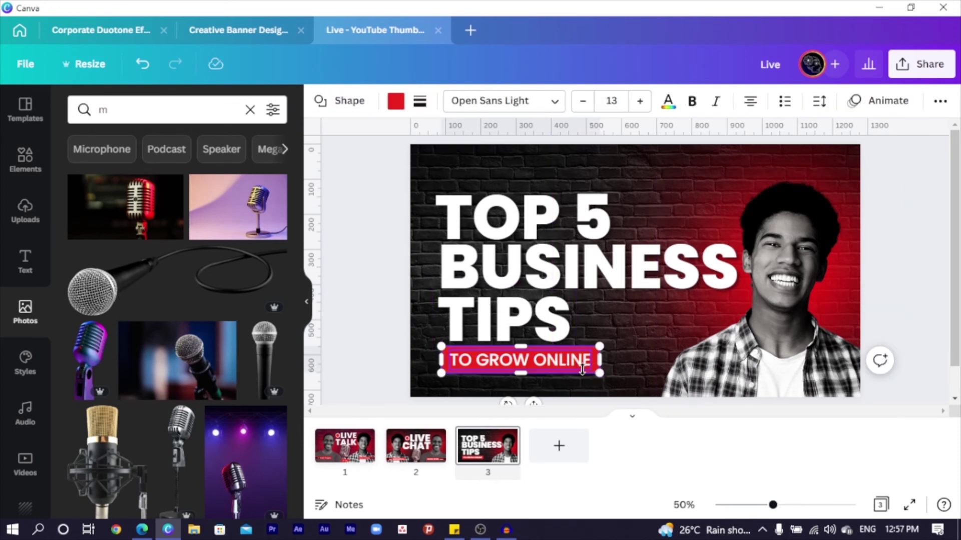
left_click_drag(581, 364, 712, 322)
Start editing the TOP 5 text and highlight part of it.
left_click(401, 300)
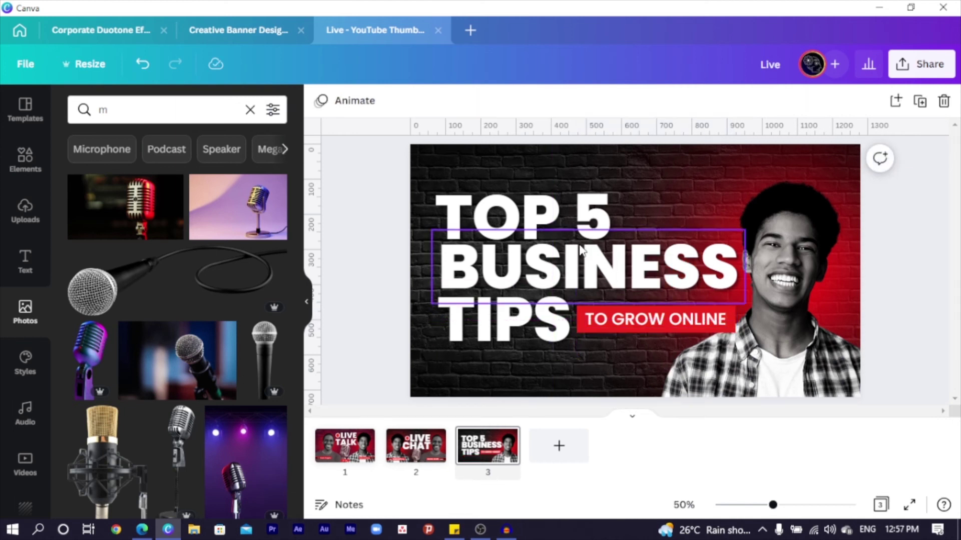
left_click(610, 216)
left_click(585, 217)
left_click_drag(585, 216, 607, 210)
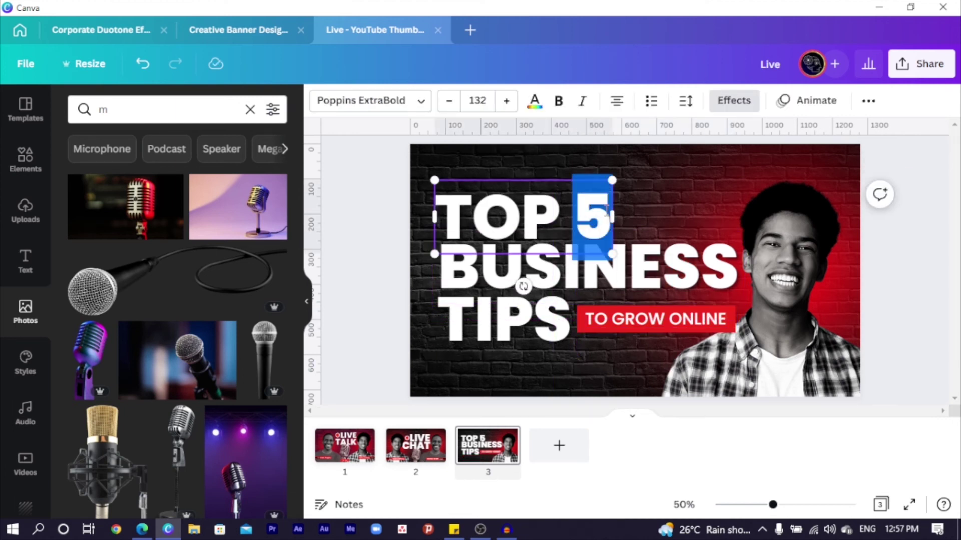
Recolour the whole TOP 5 text with the red document colour.
left_click(454, 208)
left_click_drag(443, 203, 579, 187)
left_click(531, 101)
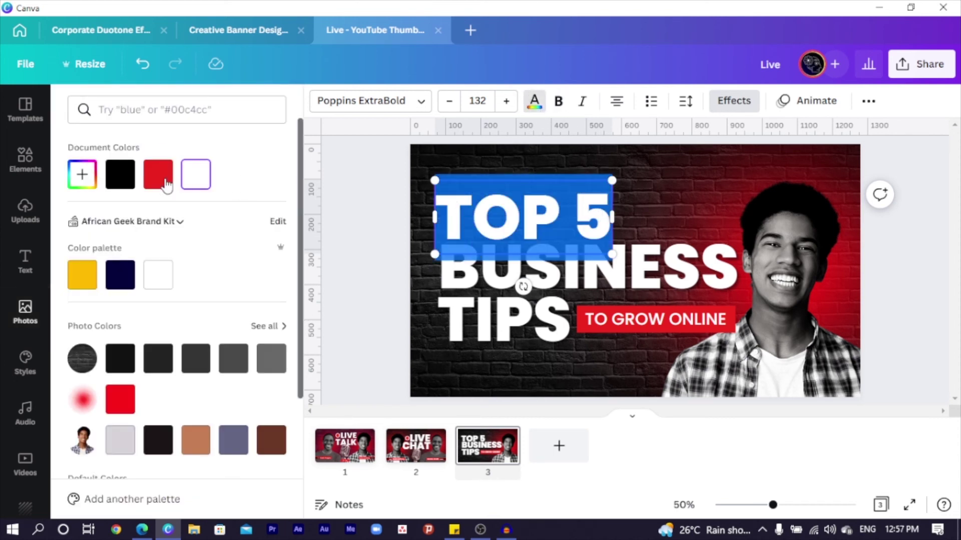
left_click(149, 190)
Nudge the headline block up-left and enlarge the TO GROW ONLINE label beside TIPS.
left_click(386, 199)
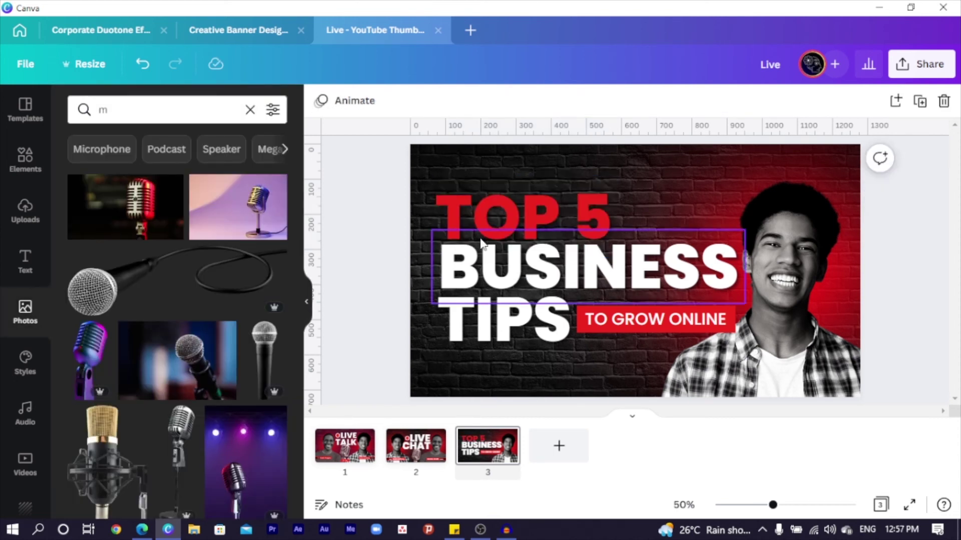
left_click_drag(386, 222, 466, 343)
left_click(582, 326)
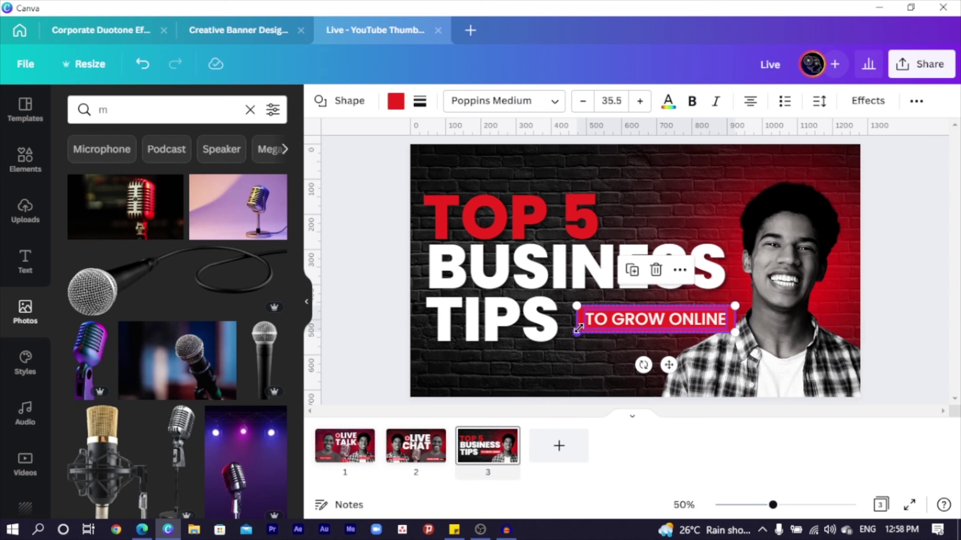
left_click_drag(578, 332, 565, 336)
left_click(368, 342)
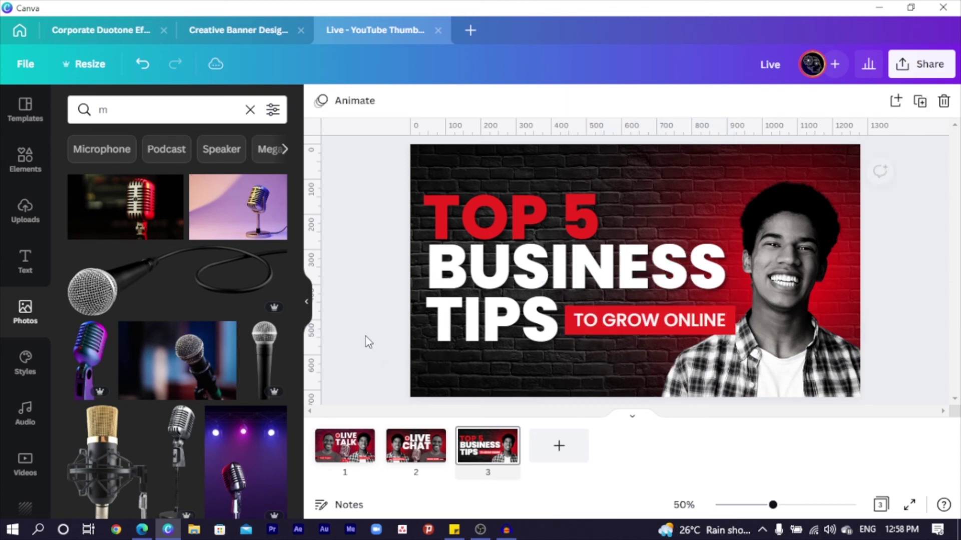
left_click(642, 333)
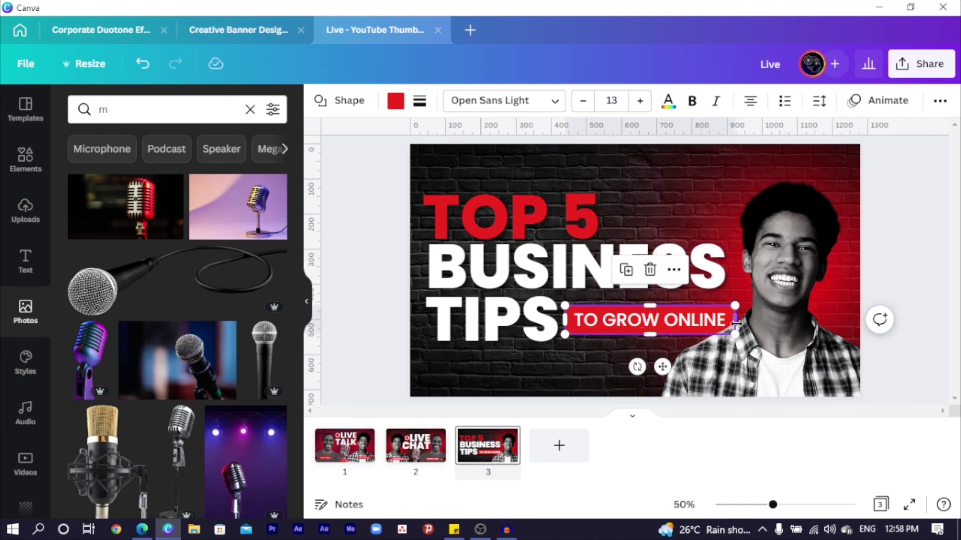
left_click(371, 311)
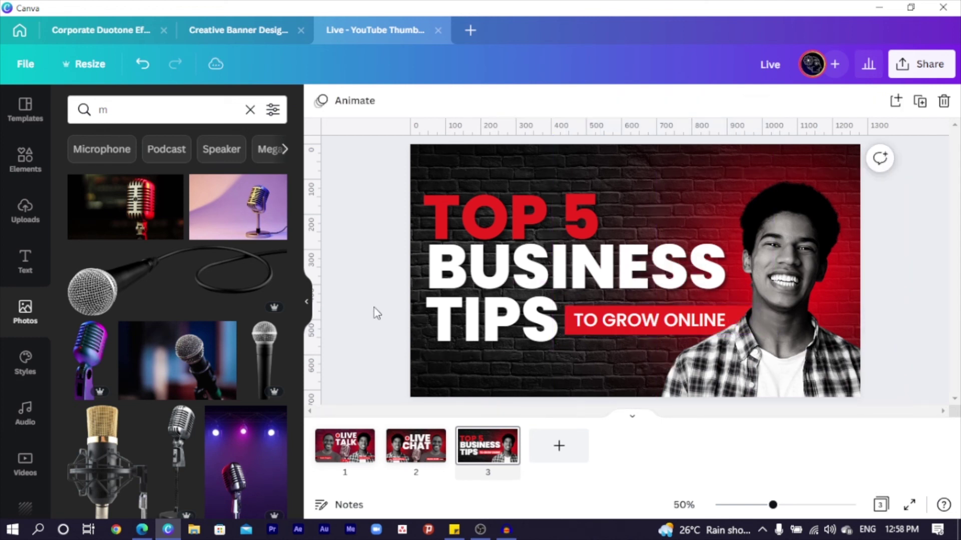